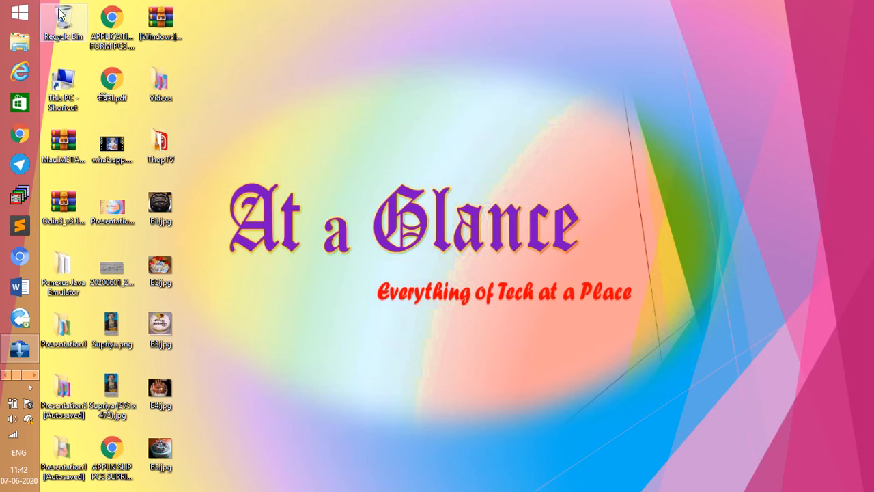
Step: Find and launch the Word desktop application and create a new blank document
click(9, 17)
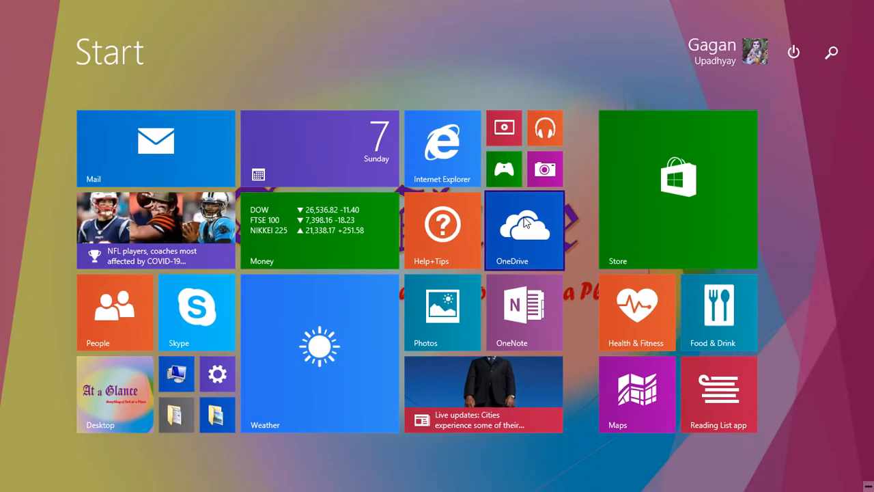
text(word)
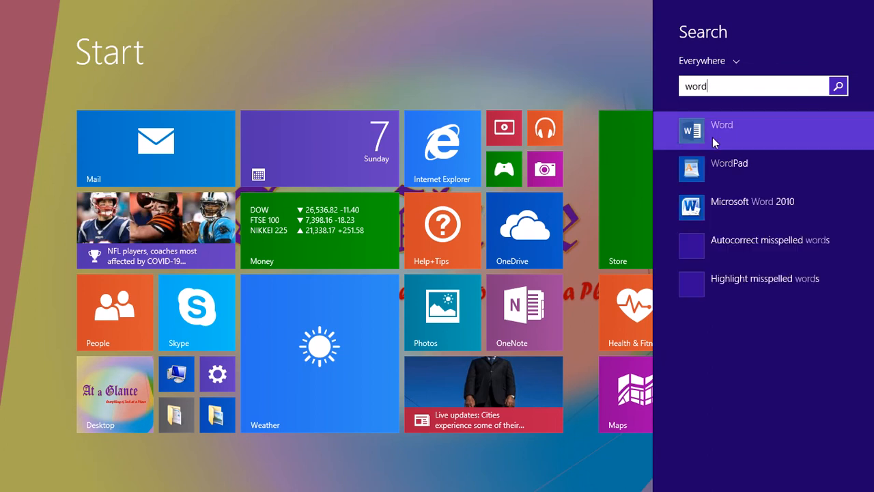
click(712, 137)
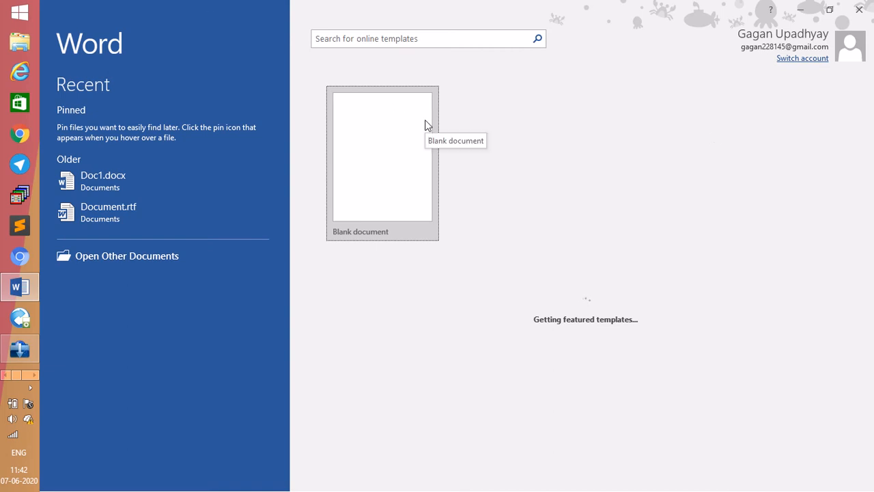
click(373, 148)
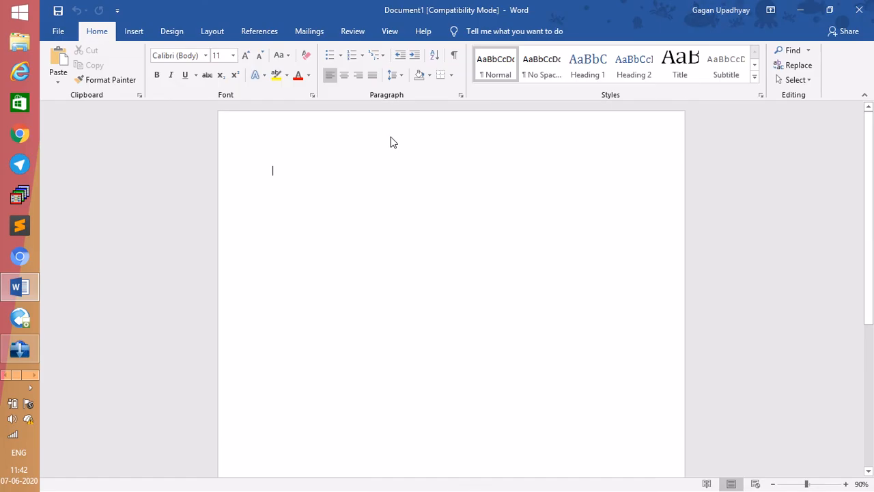
double_click(390, 136)
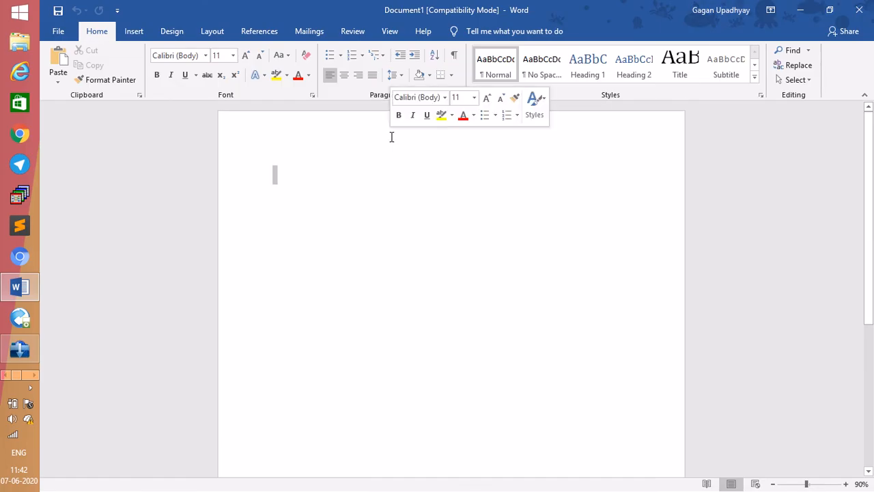
click(273, 181)
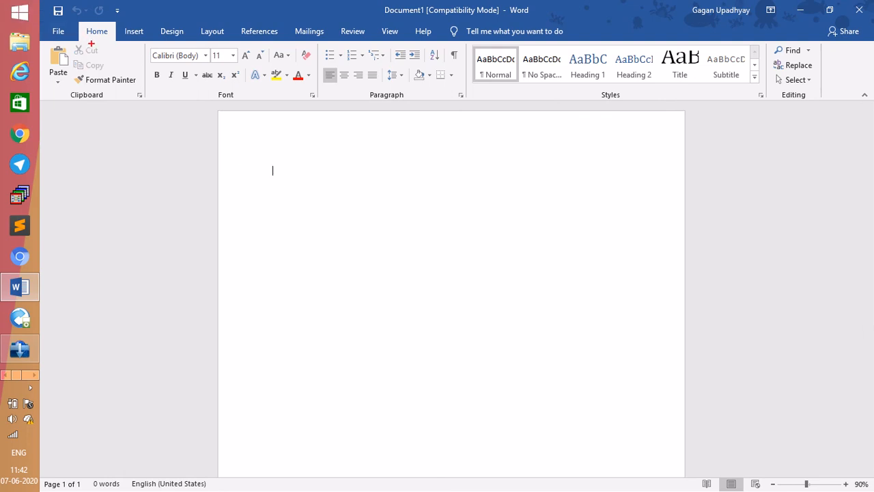
mouse_move(83, 39)
mouse_down()
mouse_move(92, 43)
mouse_move(124, 18)
mouse_up()
key(Escape)
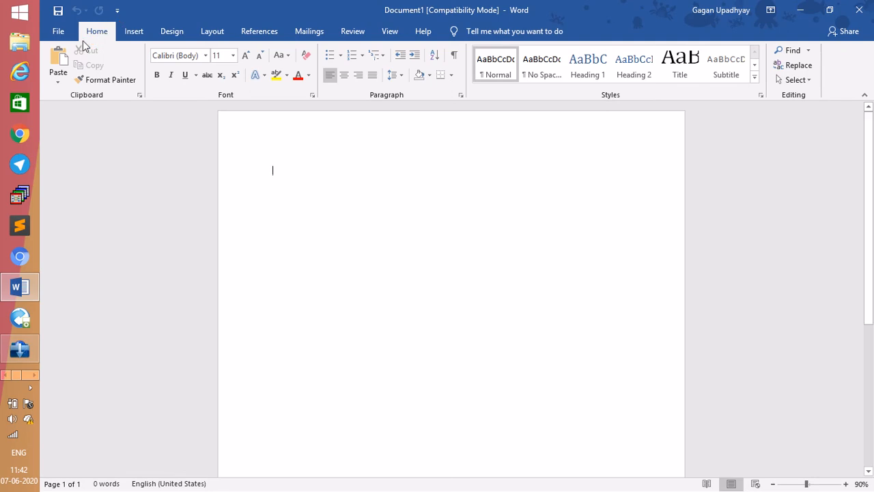
key(ctrl+1)
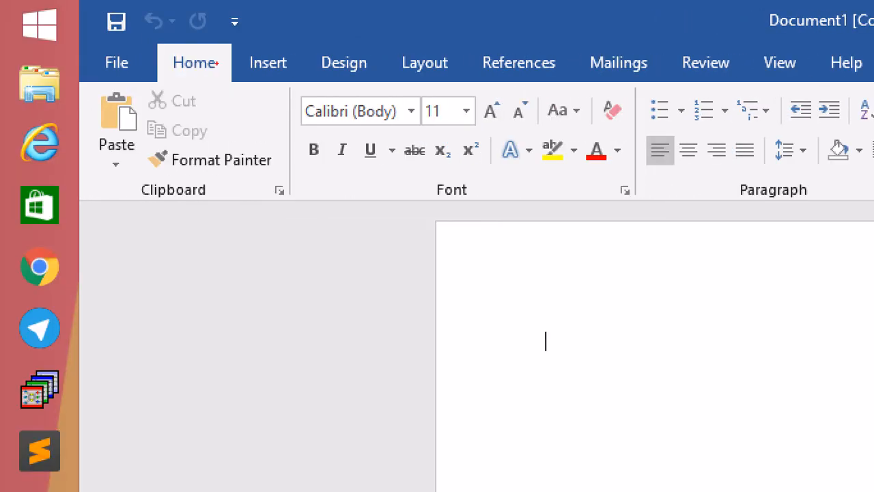
mouse_move(183, 85)
mouse_down()
mouse_move(232, 107)
mouse_move(247, 8)
mouse_up()
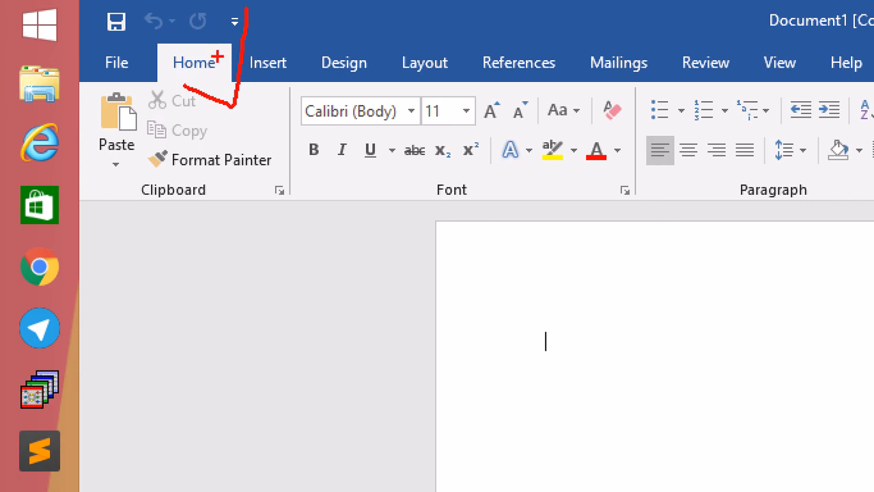
mouse_move(258, 24)
mouse_down()
mouse_move(136, 38)
mouse_move(153, 103)
mouse_move(240, 110)
mouse_move(241, 82)
mouse_up()
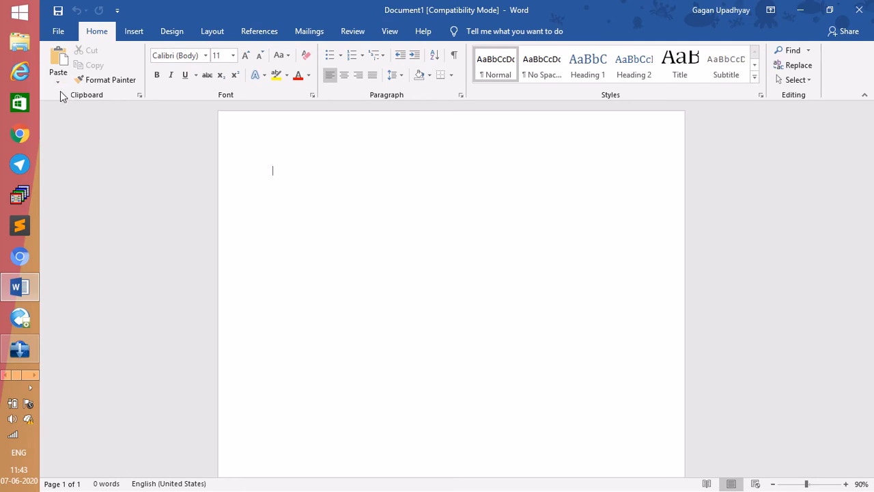
drag(60, 89, 189, 174)
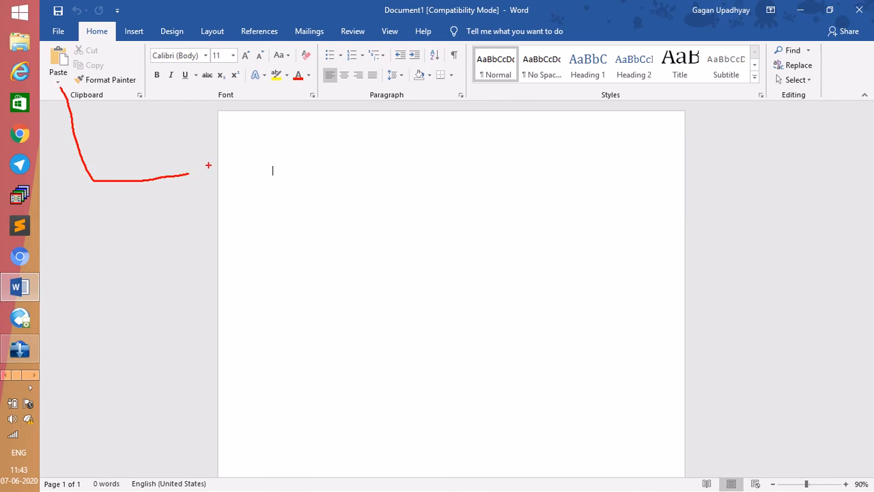
mouse_move(180, 168)
mouse_down()
mouse_move(195, 175)
mouse_move(176, 198)
mouse_up()
key(Escape)
click(349, 28)
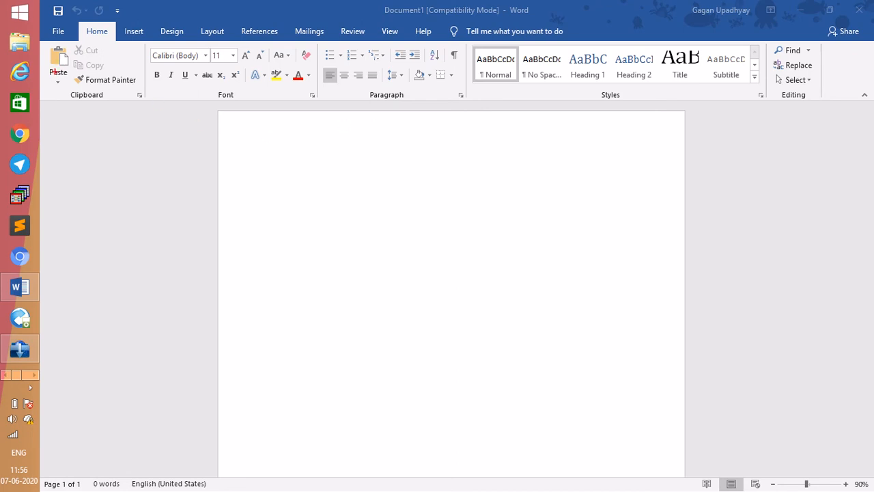
mouse_move(55, 72)
mouse_down()
mouse_move(169, 124)
mouse_move(255, 123)
mouse_move(235, 134)
mouse_up()
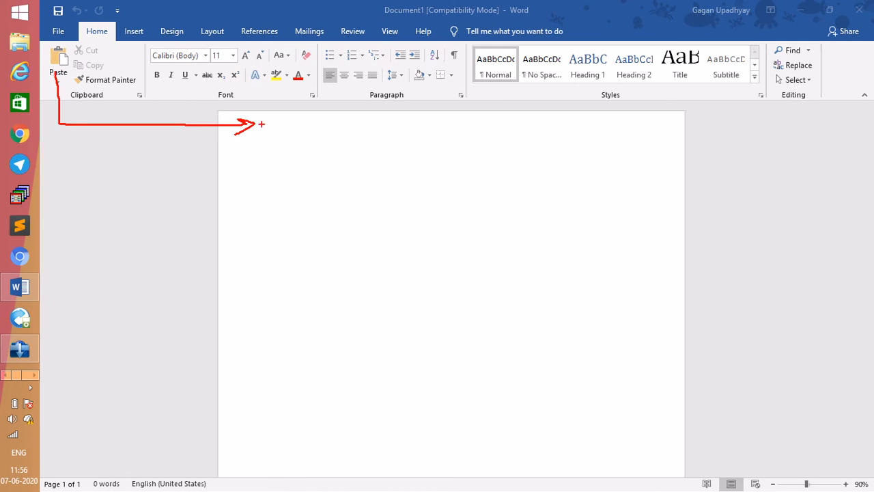
drag(267, 133, 267, 173)
text(pa)
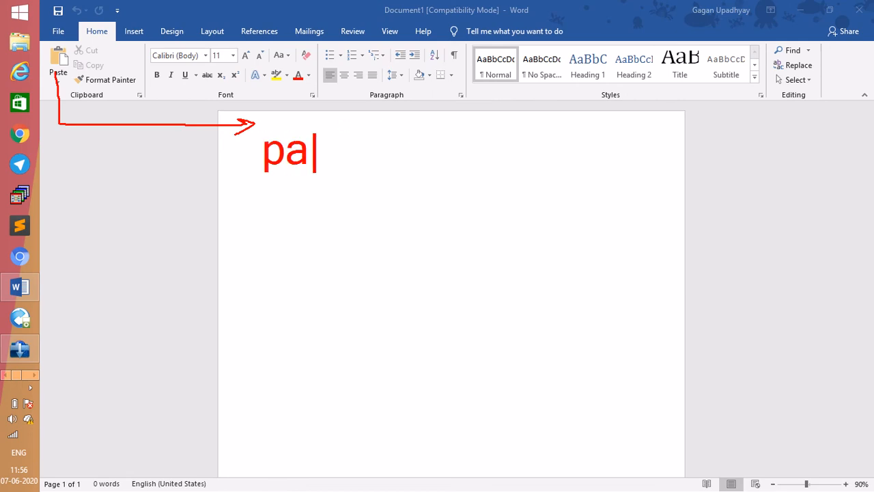
text(ste menu)
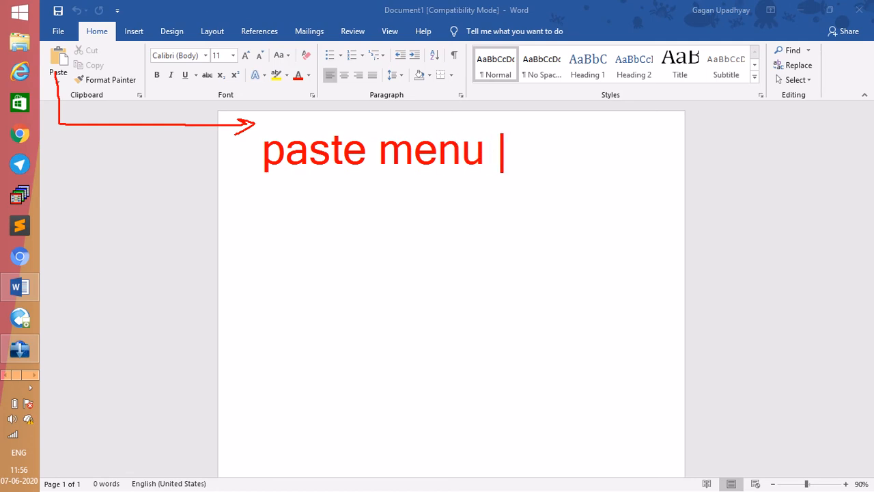
text( ctrl)
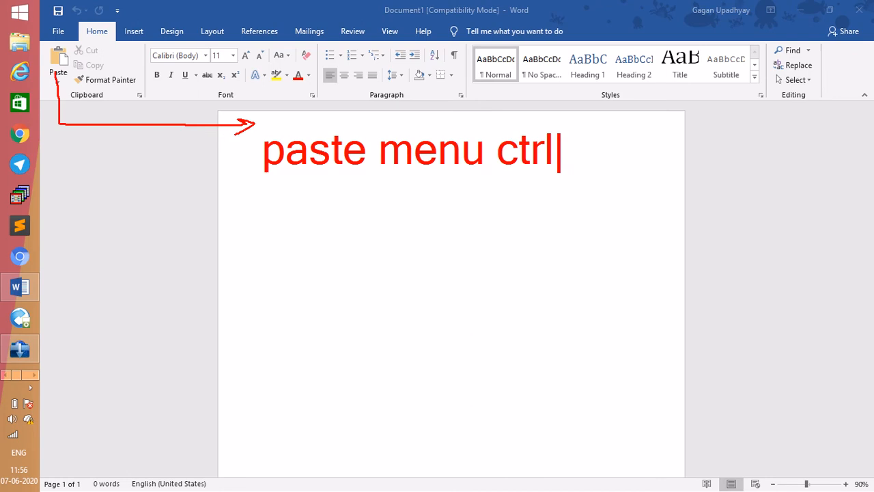
text(+)
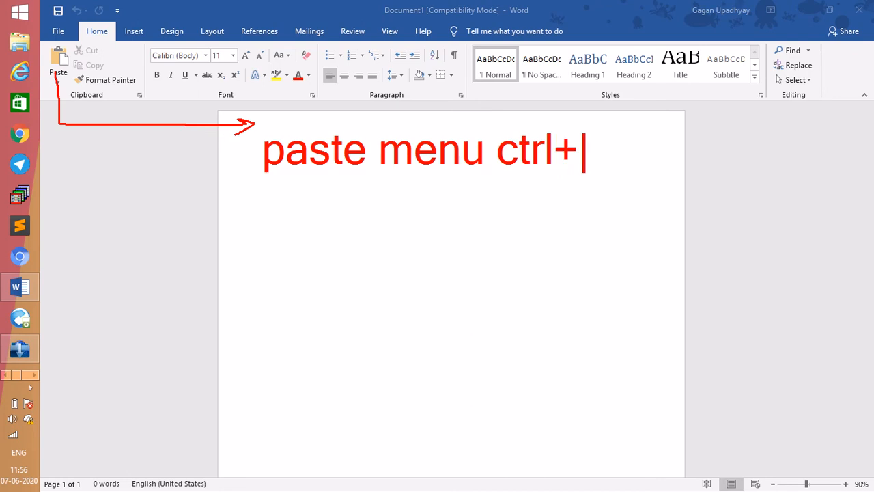
text(v)
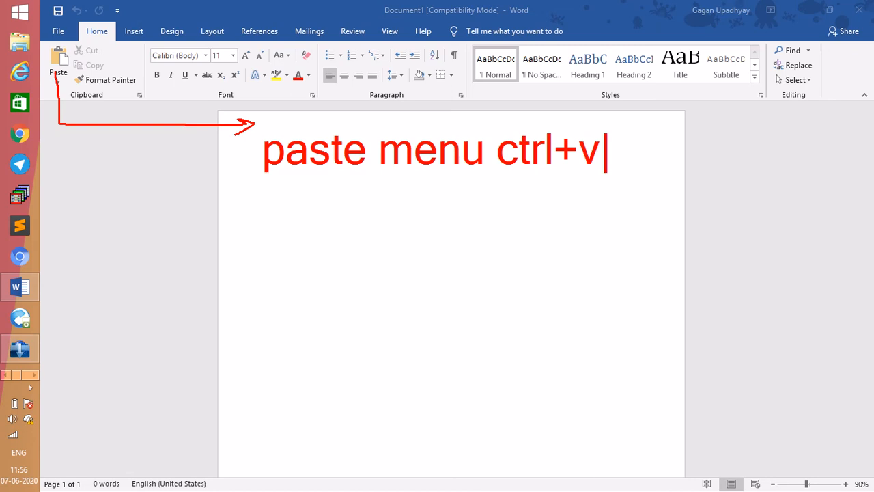
key(Escape)
mouse_move(102, 51)
mouse_down()
mouse_move(122, 50)
mouse_move(156, 200)
mouse_move(247, 187)
mouse_move(236, 194)
mouse_up()
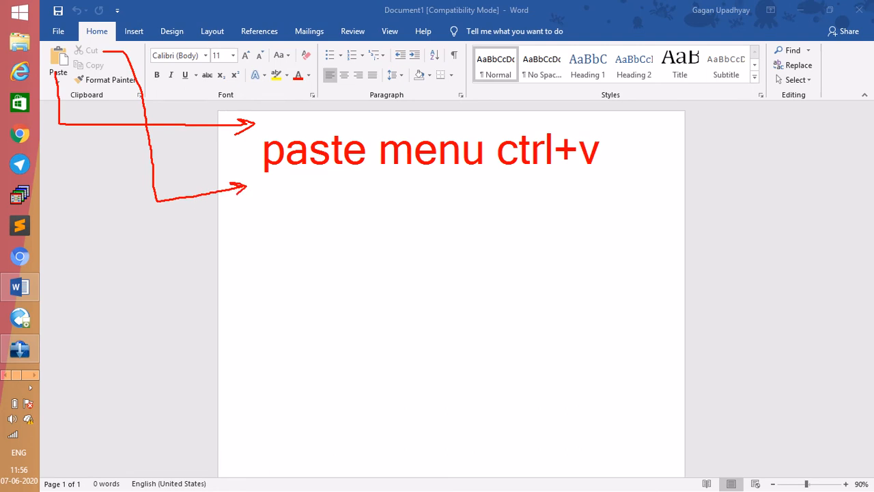
mouse_move(105, 64)
mouse_down()
mouse_move(126, 227)
mouse_move(250, 226)
mouse_move(237, 223)
mouse_move(229, 237)
mouse_up()
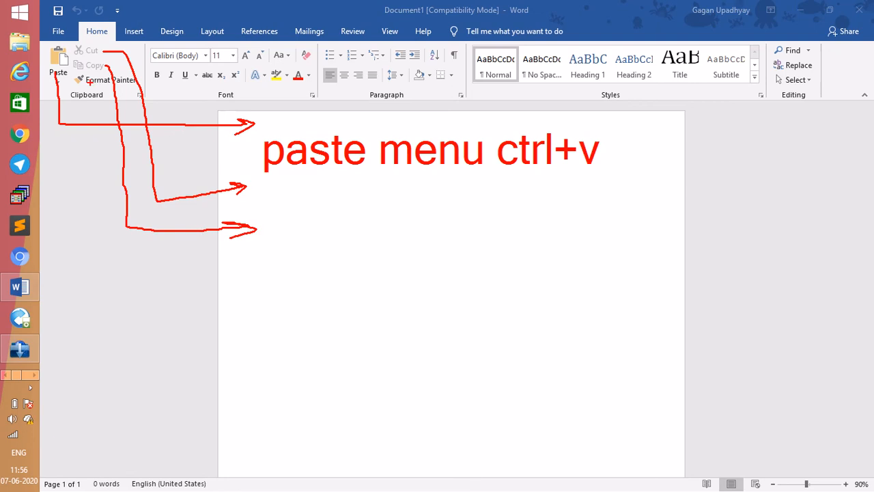
mouse_move(89, 82)
mouse_down()
mouse_move(80, 124)
mouse_move(104, 231)
mouse_move(142, 258)
mouse_move(266, 259)
mouse_move(235, 271)
mouse_up()
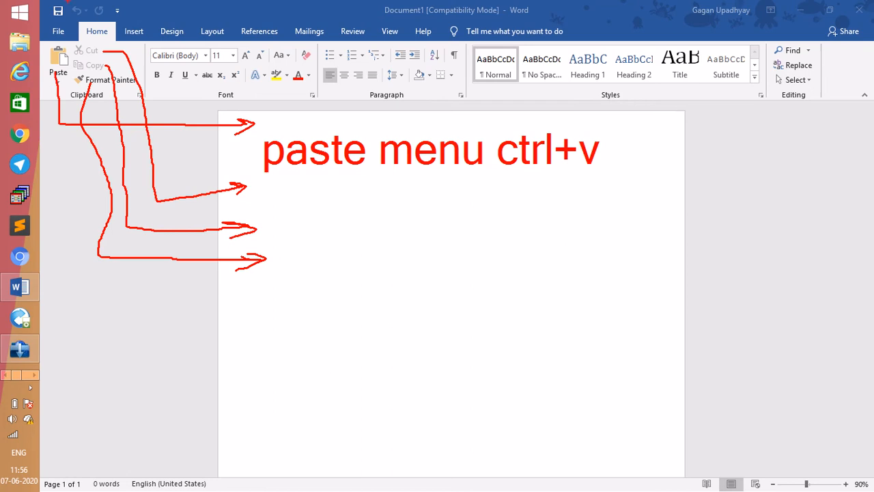
drag(205, 60, 319, 259)
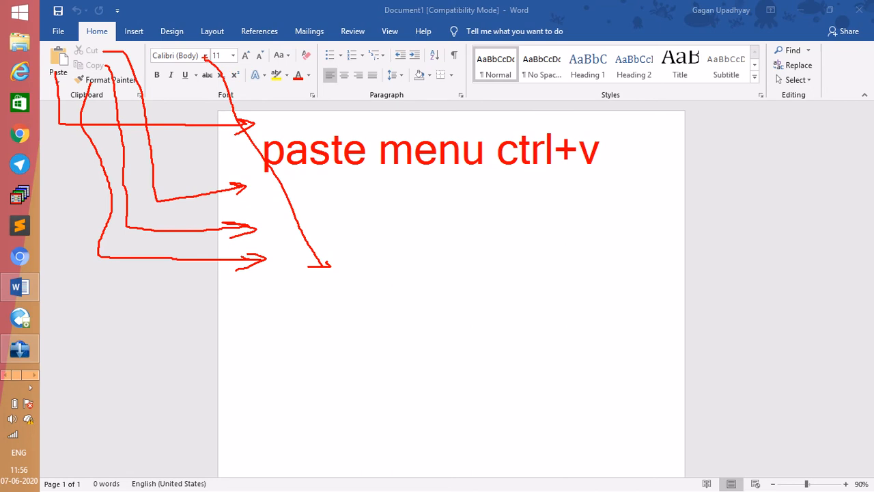
key(Escape)
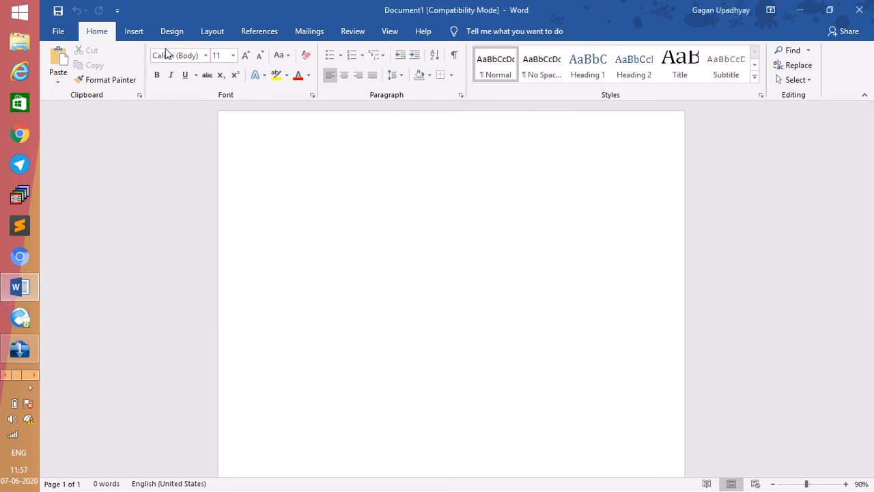
click(205, 56)
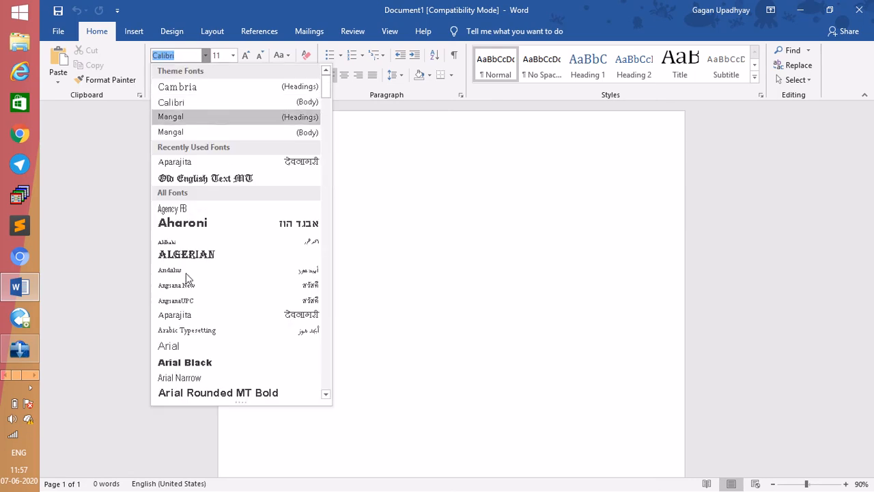
scroll(205, 327, down, 6)
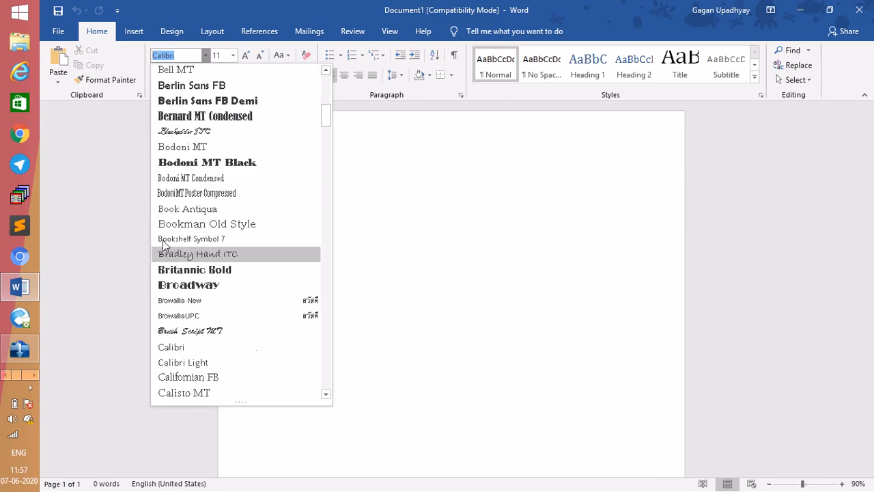
scroll(378, 228, up, 5)
Step: Enter the text "At a glance" on the first line of the blank document
click(394, 169)
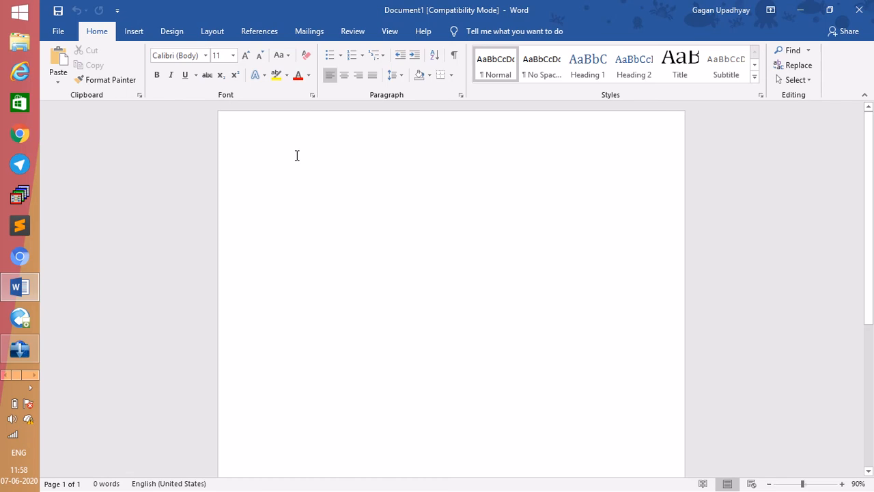
text(at)
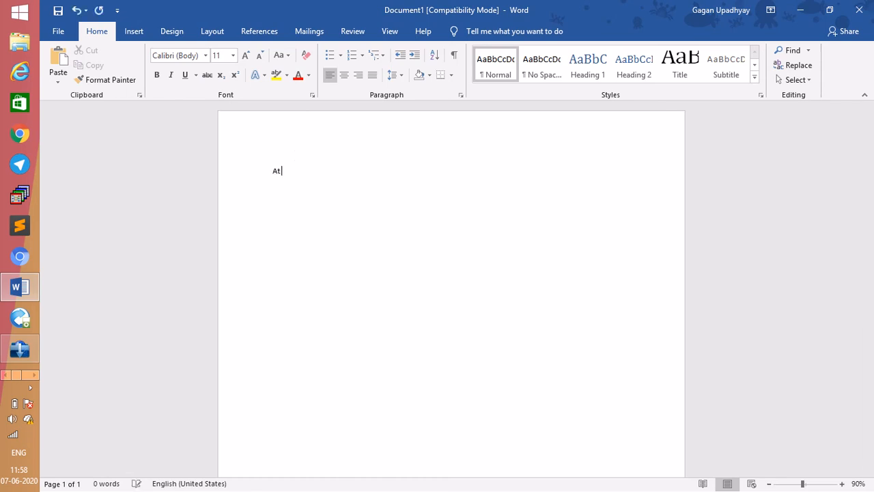
text( a g)
Step: Select the whole "At a glance" text and change its font to Old English Text MT
key(shift+Left)
key(shift+Left)
key(shift+Left)
key(shift+Left)
key(shift+Left)
key(shift+Left)
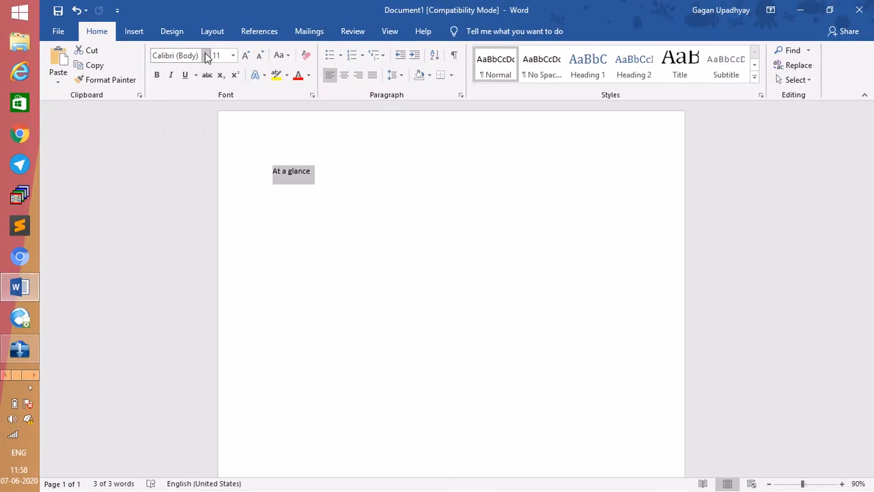
click(205, 55)
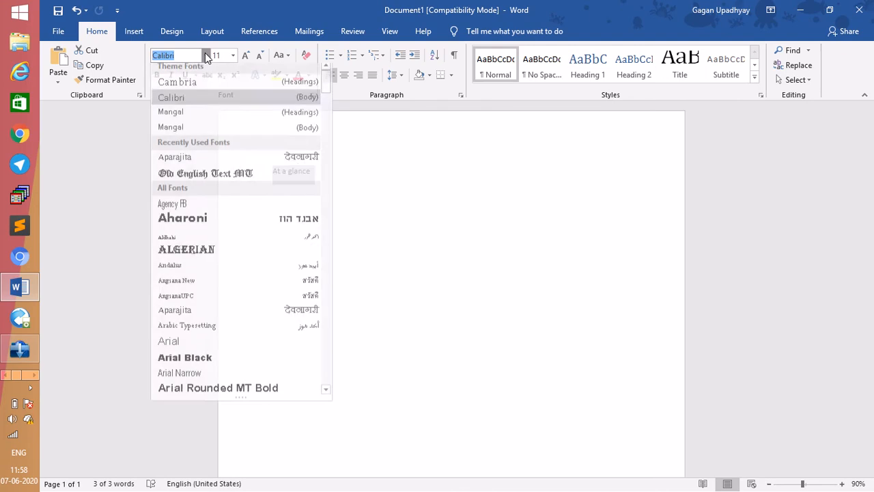
click(220, 180)
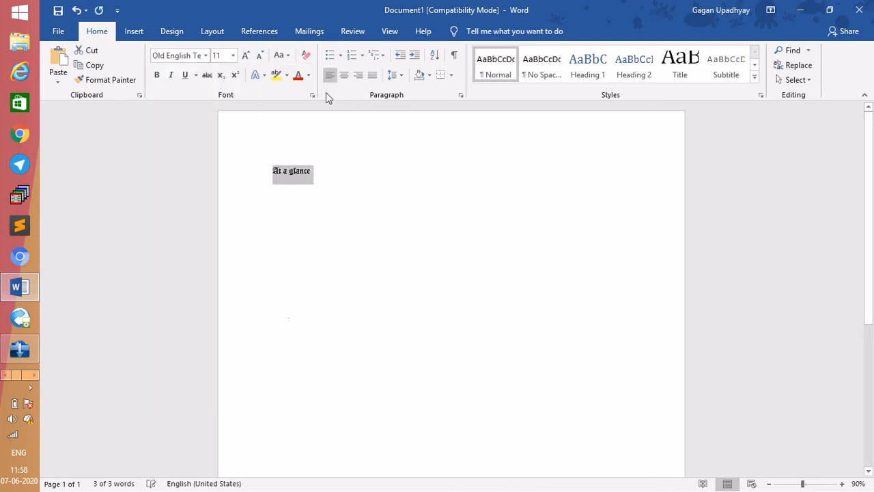
Step: Enlarge the "At a glance" text to font size 48 and deselect it
click(245, 56)
click(245, 56)
click(245, 56)
click(245, 55)
click(245, 56)
click(245, 56)
click(245, 55)
click(245, 56)
click(244, 56)
click(244, 56)
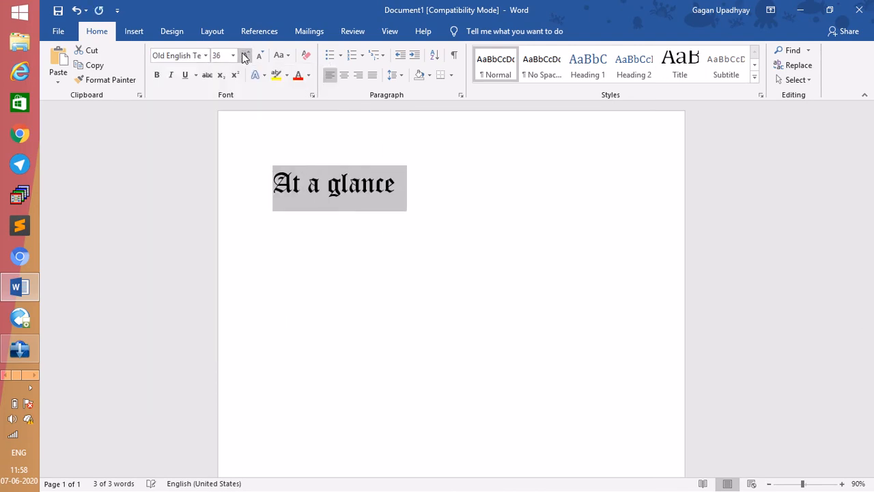
click(245, 55)
click(583, 184)
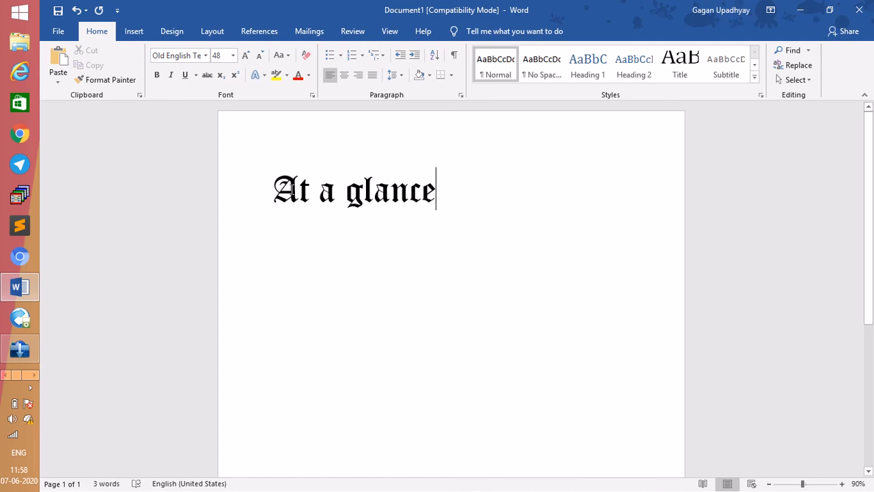
Step: Select the "At a glance" line and preview other fonts on it without applying one
triple_click(303, 191)
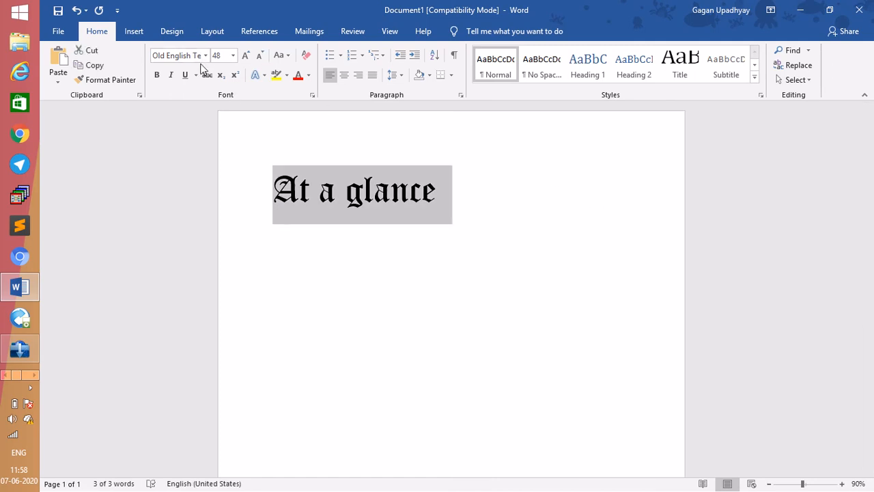
click(205, 55)
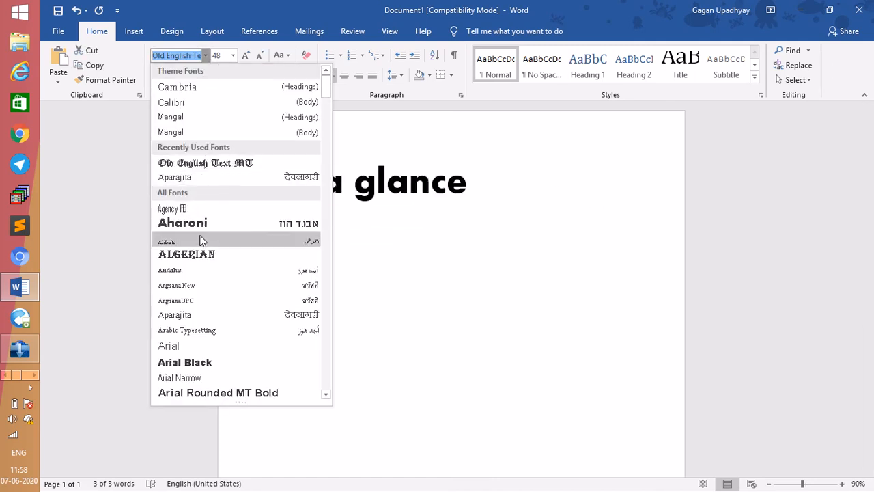
click(476, 261)
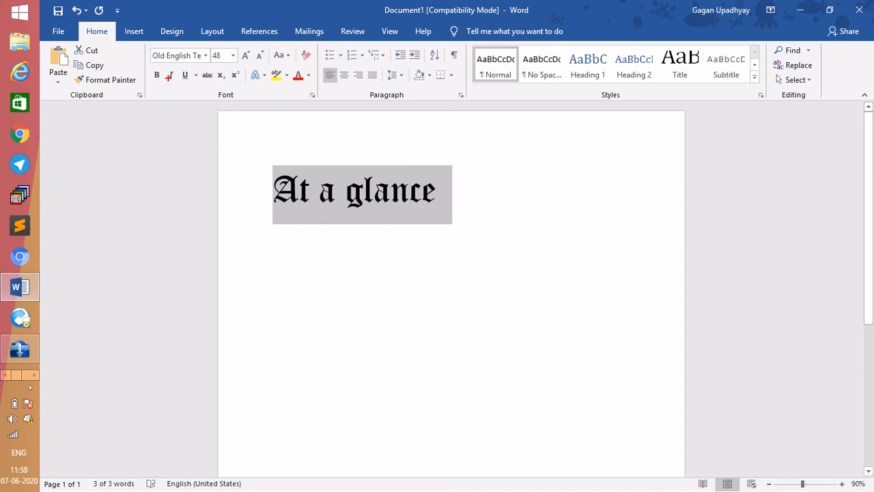
mouse_move(158, 82)
mouse_down()
mouse_move(172, 182)
mouse_move(291, 209)
mouse_move(280, 217)
mouse_up()
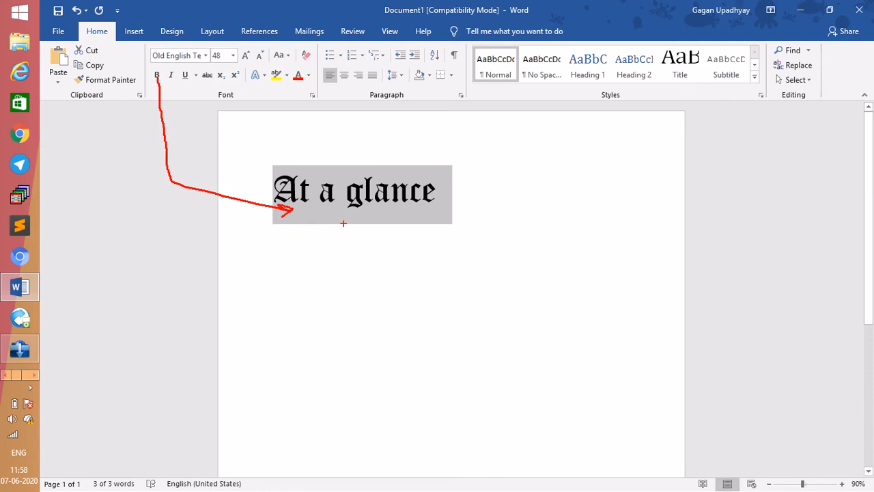
mouse_move(172, 76)
mouse_down()
mouse_move(191, 231)
mouse_move(298, 237)
mouse_up()
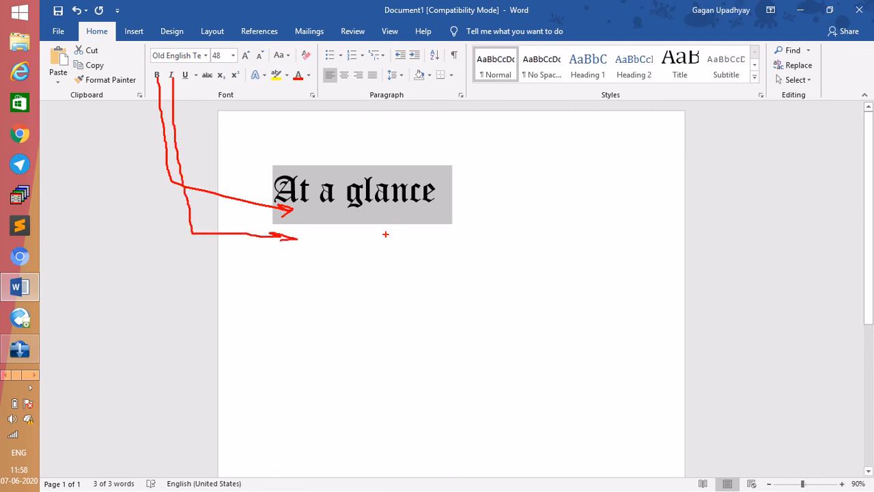
drag(386, 234, 362, 259)
drag(419, 224, 397, 261)
drag(449, 224, 435, 255)
mouse_move(185, 80)
mouse_down()
mouse_move(185, 71)
mouse_move(222, 277)
mouse_move(250, 282)
mouse_move(237, 267)
mouse_move(239, 288)
mouse_up()
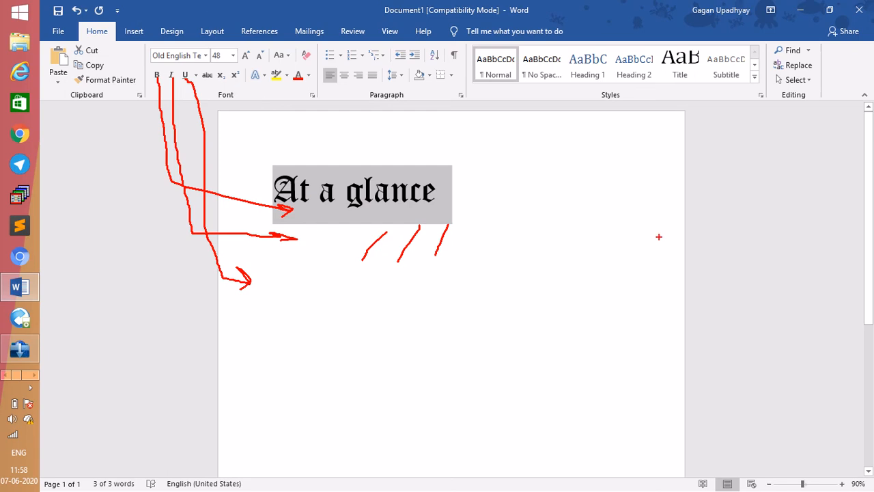
drag(524, 183, 495, 237)
drag(521, 179, 542, 245)
drag(507, 214, 534, 213)
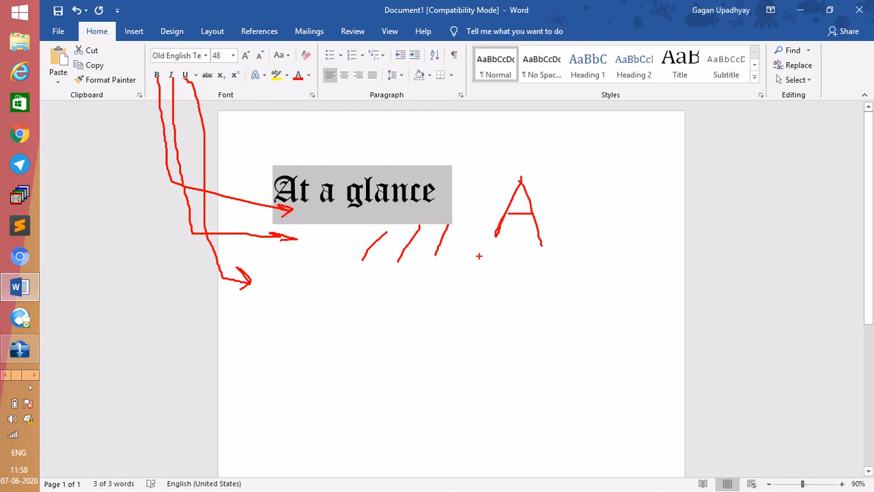
drag(472, 258, 548, 250)
mouse_move(203, 77)
mouse_down()
mouse_move(214, 200)
mouse_move(264, 281)
mouse_move(296, 298)
mouse_move(294, 307)
mouse_up()
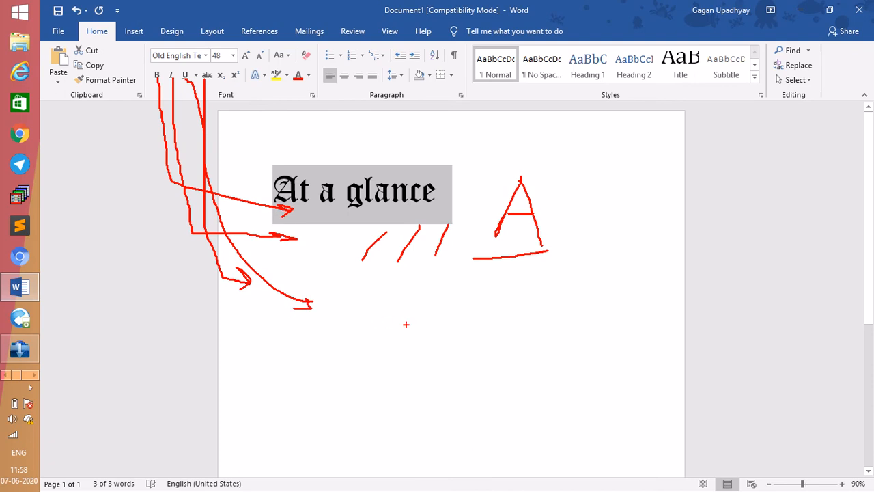
mouse_move(402, 346)
mouse_down()
mouse_move(470, 354)
mouse_move(471, 365)
mouse_up()
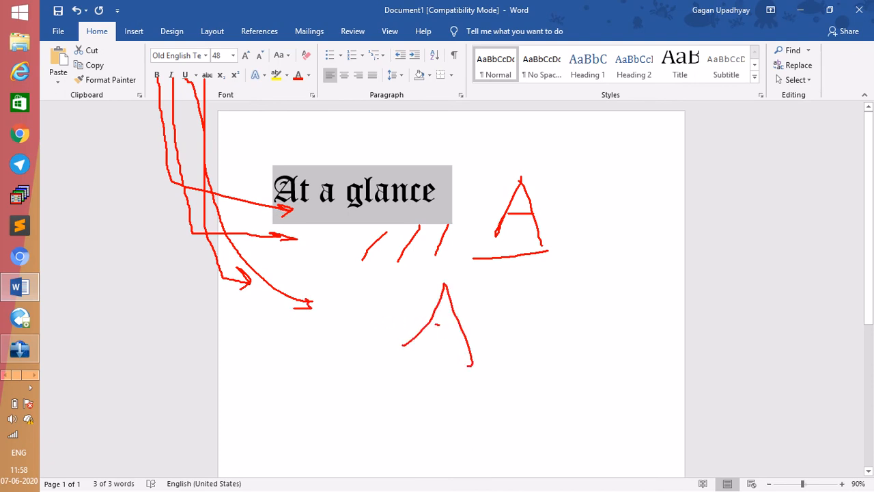
drag(437, 324, 462, 325)
drag(392, 307, 483, 336)
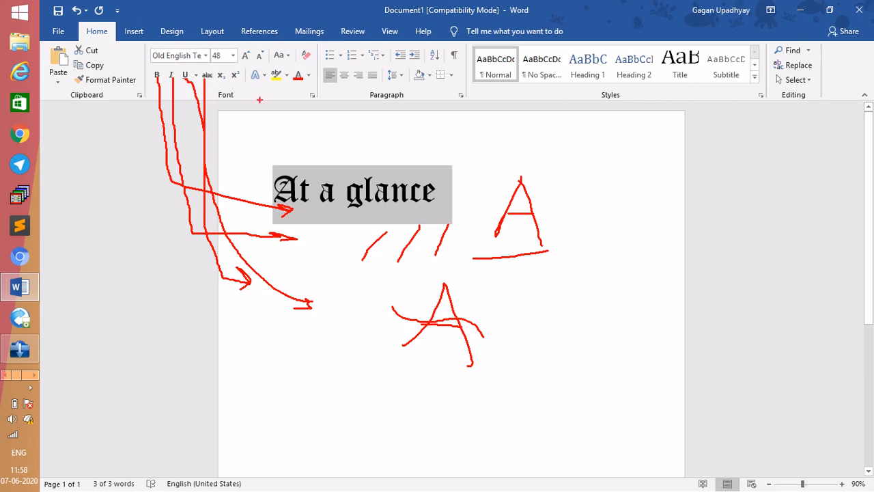
mouse_move(223, 77)
mouse_down()
mouse_move(561, 167)
mouse_move(586, 213)
mouse_up()
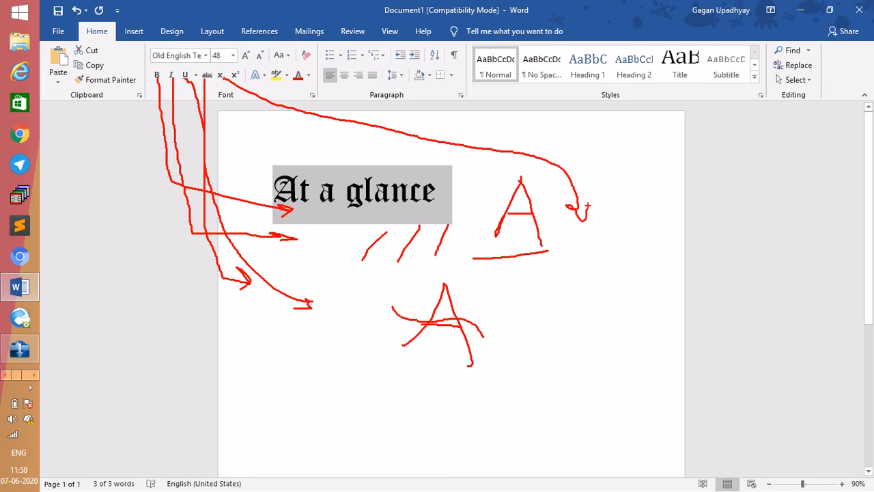
mouse_move(566, 323)
mouse_down()
mouse_move(606, 276)
mouse_move(643, 320)
mouse_up()
mouse_move(589, 299)
mouse_down()
mouse_move(609, 299)
mouse_move(643, 333)
mouse_move(640, 318)
mouse_move(660, 335)
mouse_up()
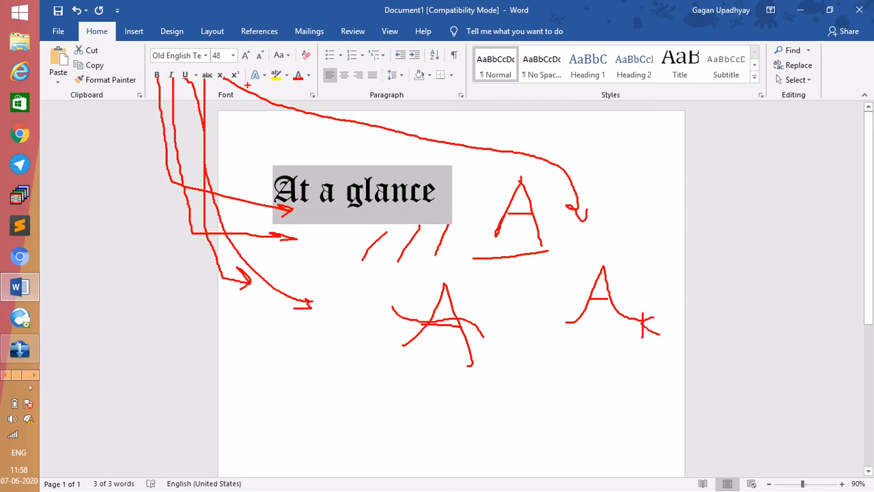
mouse_move(238, 87)
mouse_down()
mouse_move(300, 271)
mouse_move(366, 403)
mouse_move(402, 401)
mouse_move(533, 339)
mouse_move(571, 245)
mouse_move(601, 243)
mouse_move(625, 265)
mouse_move(616, 269)
mouse_move(640, 276)
mouse_up()
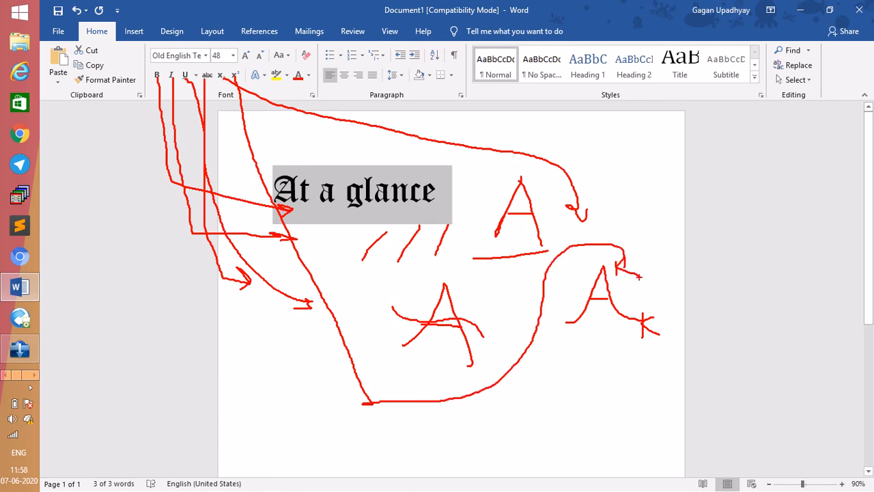
mouse_move(637, 235)
mouse_down()
mouse_move(590, 234)
mouse_move(553, 353)
mouse_move(696, 318)
mouse_move(643, 256)
mouse_up()
drag(630, 215, 642, 254)
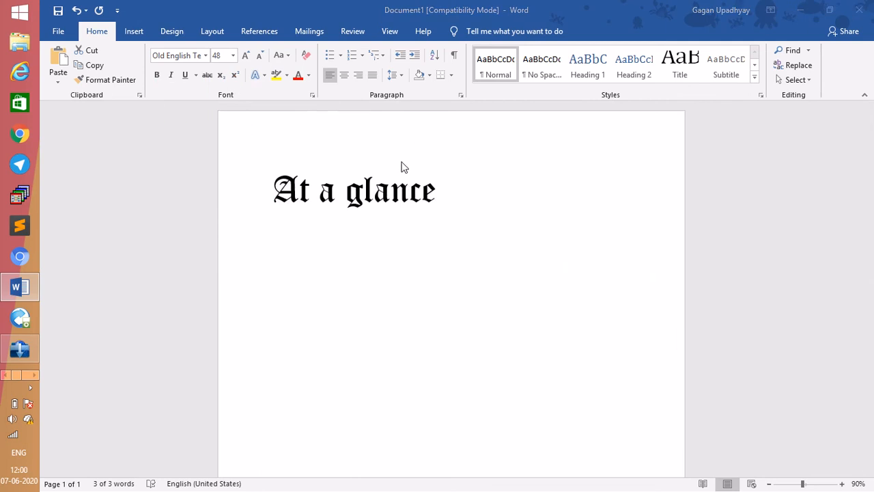
Step: Select the whole "At a glance" text and make it bold, italic and underlined
triple_click(402, 166)
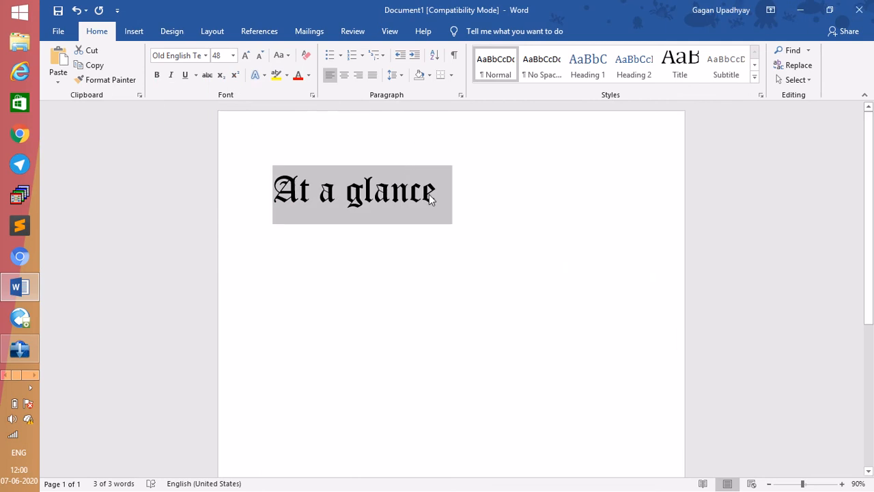
click(439, 192)
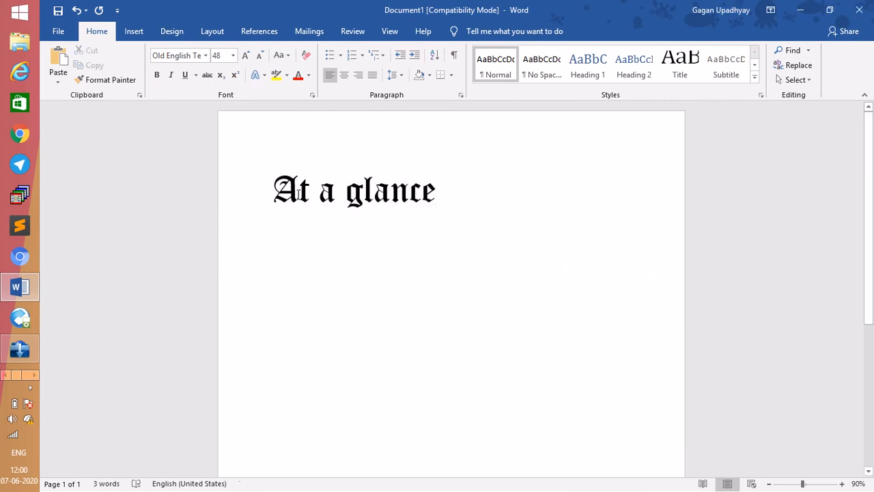
drag(273, 189, 436, 191)
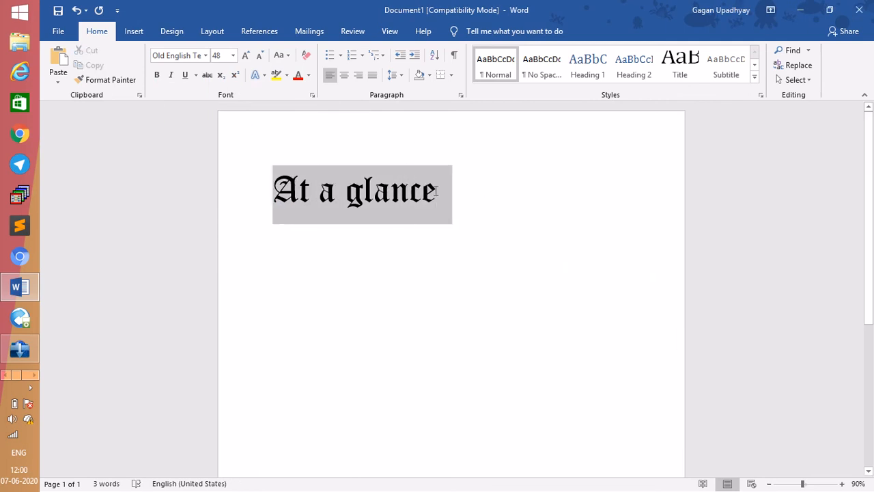
click(155, 76)
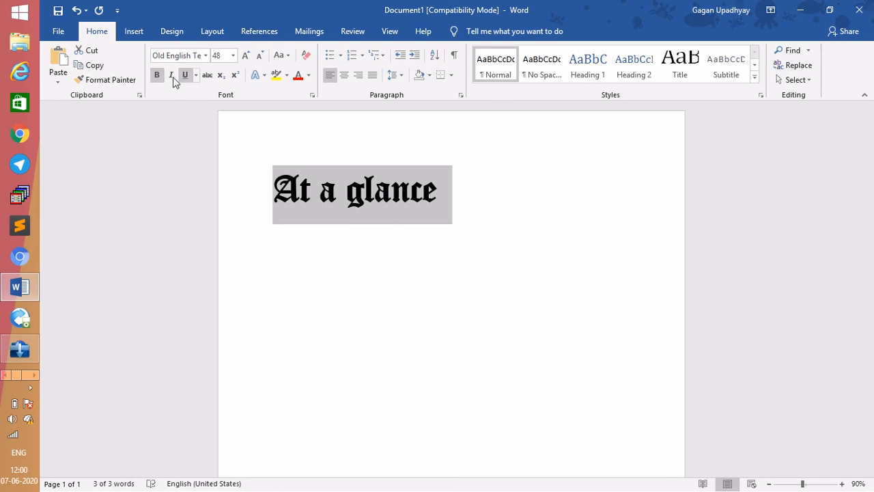
click(174, 79)
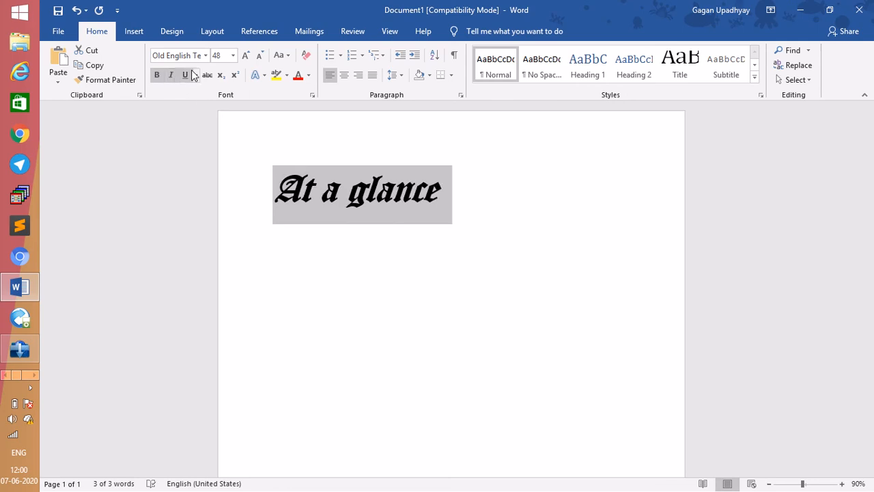
click(185, 75)
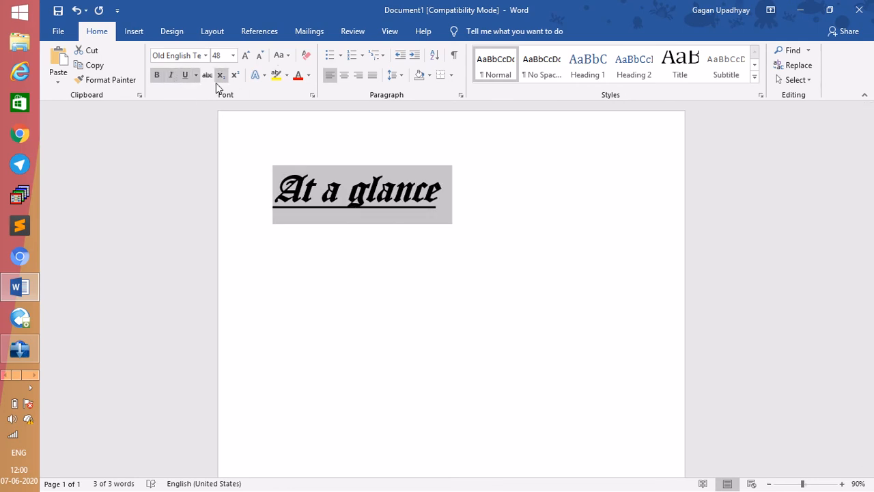
Step: Preview other underline styles on "At a glance" without applying one, and apply strikethrough to the text
click(196, 76)
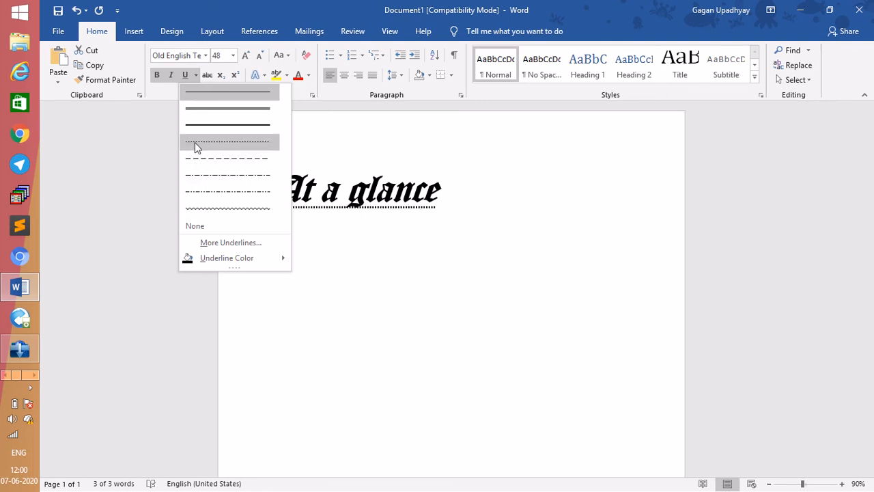
key(Escape)
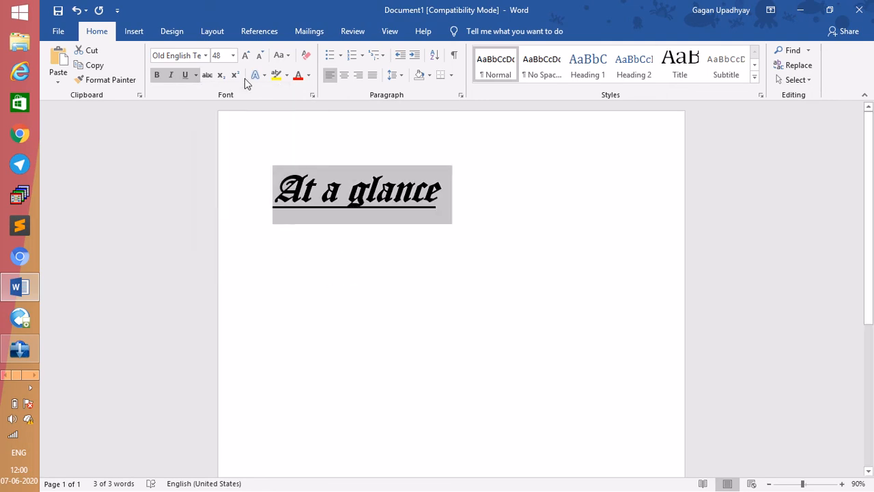
click(207, 76)
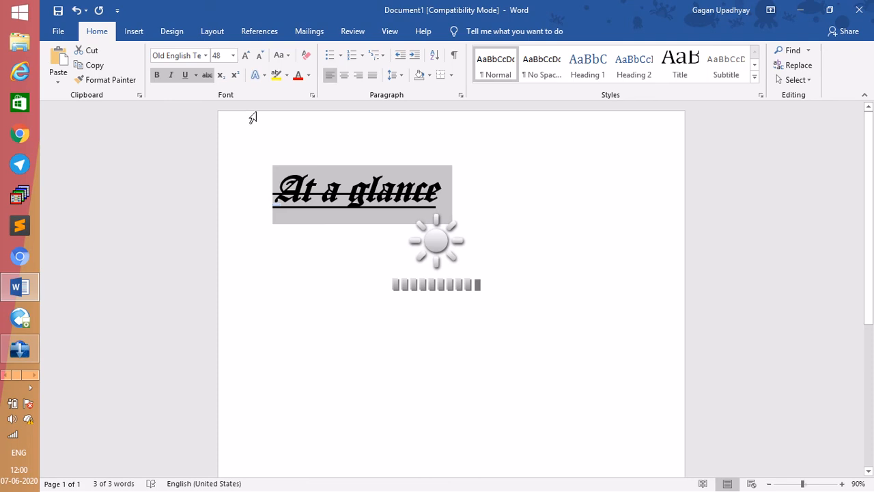
Step: Try subscript and superscript on the "At a glance" text, return it to the normal baseline and deselect it
click(222, 76)
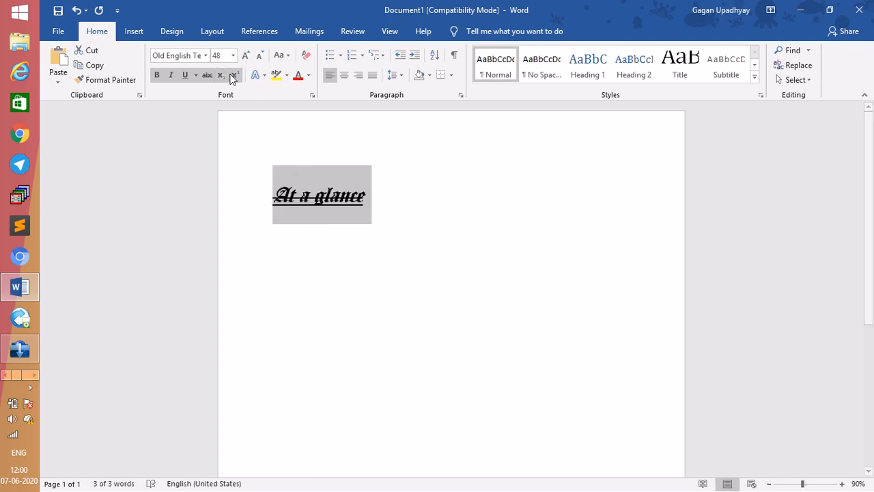
click(232, 76)
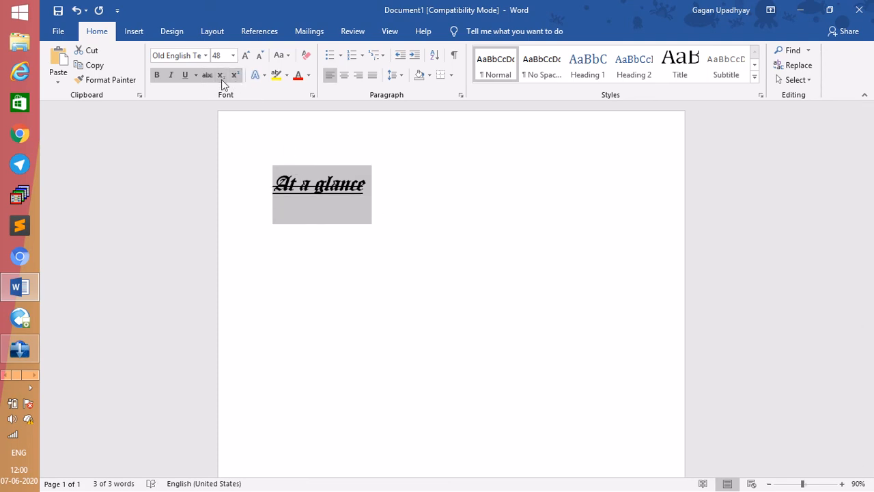
click(221, 80)
click(235, 78)
click(234, 77)
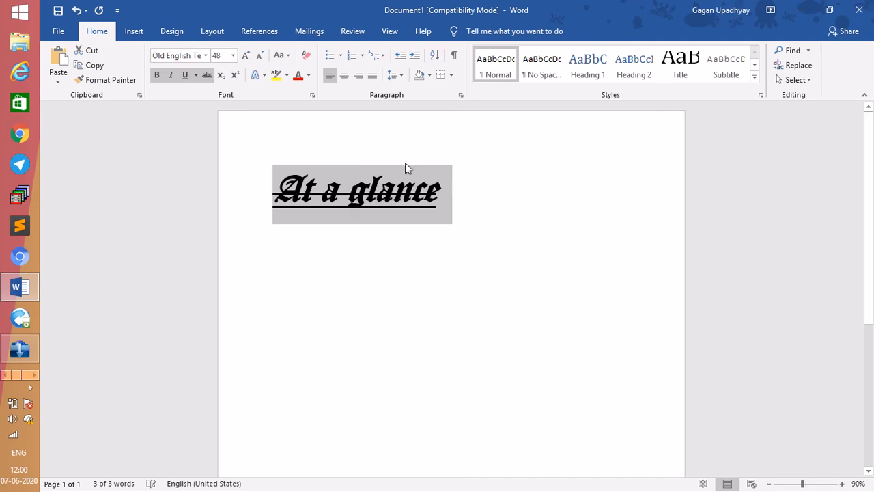
click(486, 179)
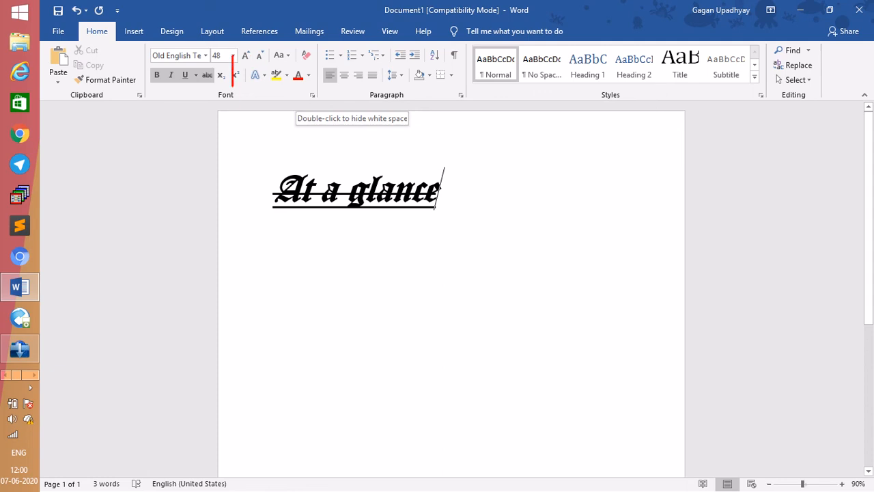
drag(233, 85, 239, 219)
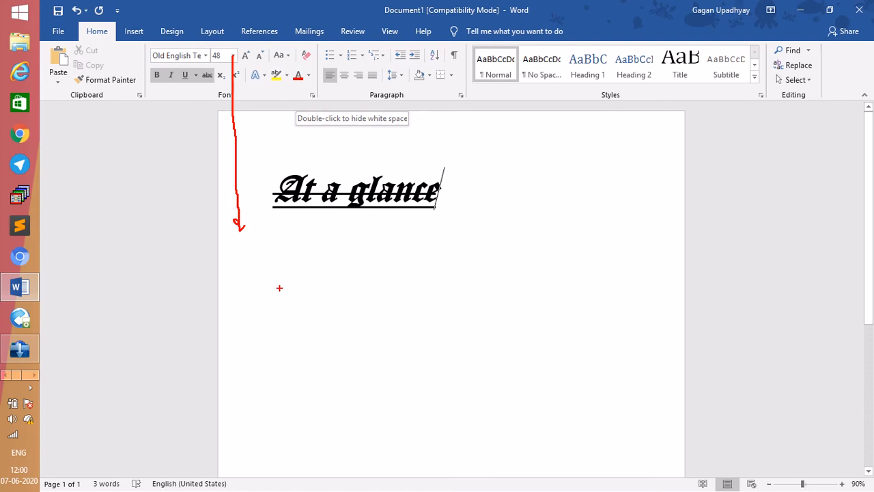
drag(273, 253, 291, 278)
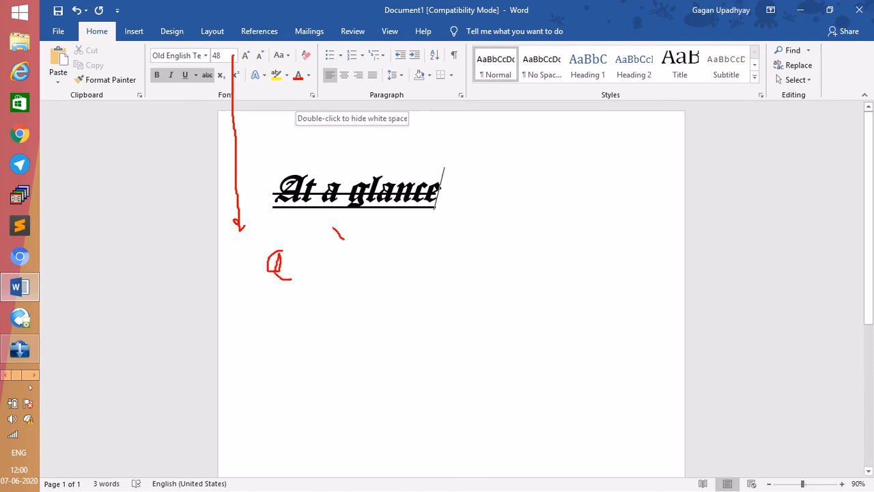
mouse_move(331, 229)
mouse_down()
mouse_move(327, 246)
mouse_move(346, 279)
mouse_up()
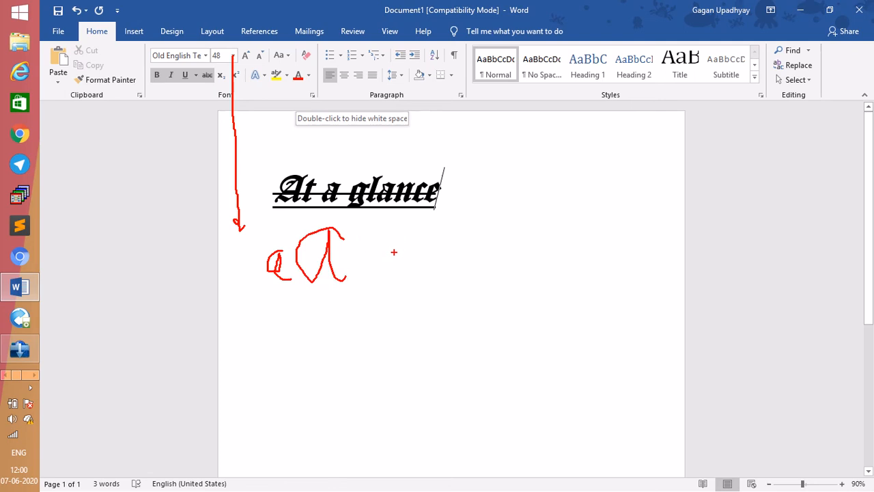
drag(393, 252, 431, 260)
drag(444, 225, 431, 280)
drag(472, 246, 475, 257)
drag(479, 212, 484, 232)
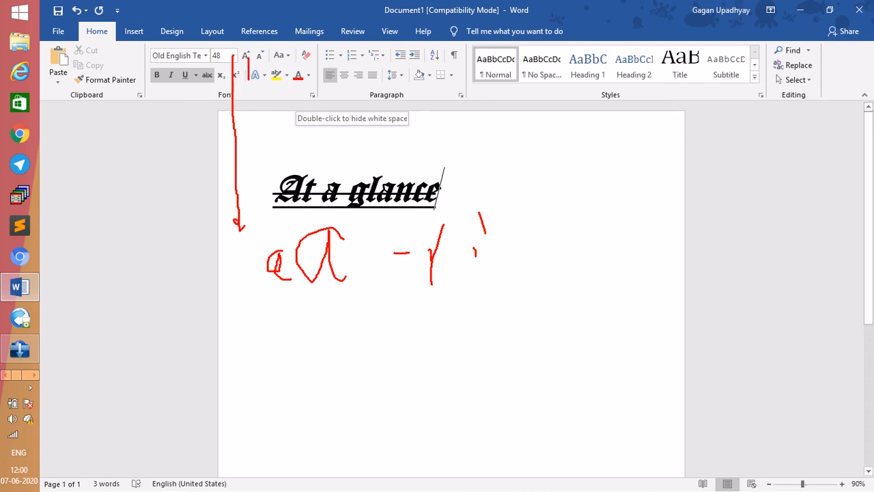
mouse_move(250, 101)
mouse_down()
mouse_move(257, 312)
mouse_move(314, 314)
mouse_up()
drag(321, 317, 301, 326)
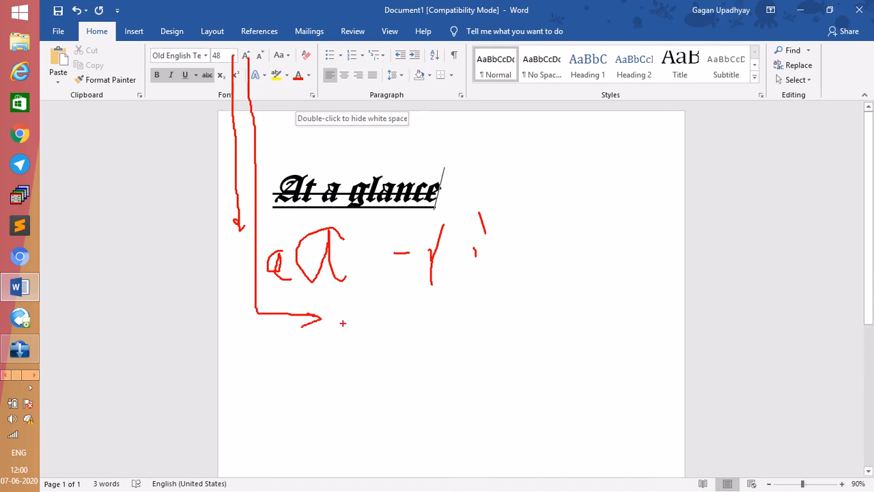
mouse_move(234, 58)
mouse_down()
mouse_move(226, 43)
mouse_move(209, 56)
mouse_move(225, 64)
mouse_move(237, 49)
mouse_up()
drag(261, 50, 270, 46)
key(Escape)
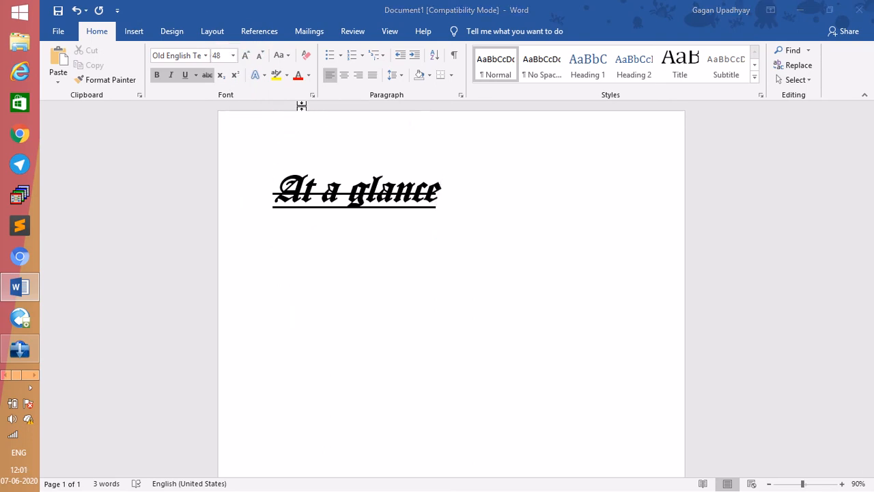
Step: Select the "At a glance" text, grow its font size in increments, and shrink it back to 48
drag(276, 198, 515, 203)
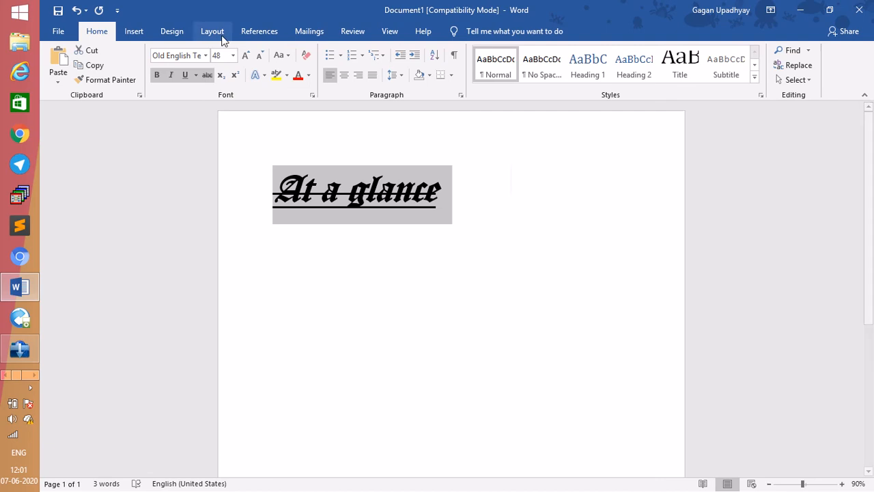
click(234, 57)
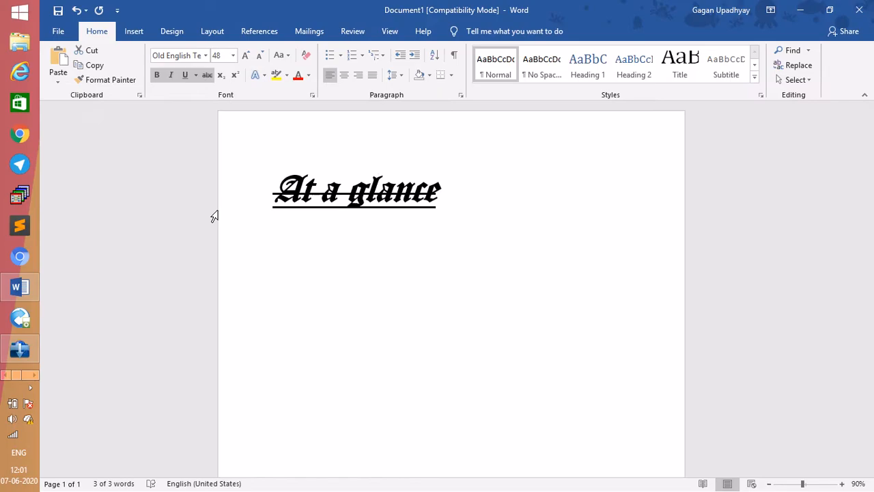
click(245, 56)
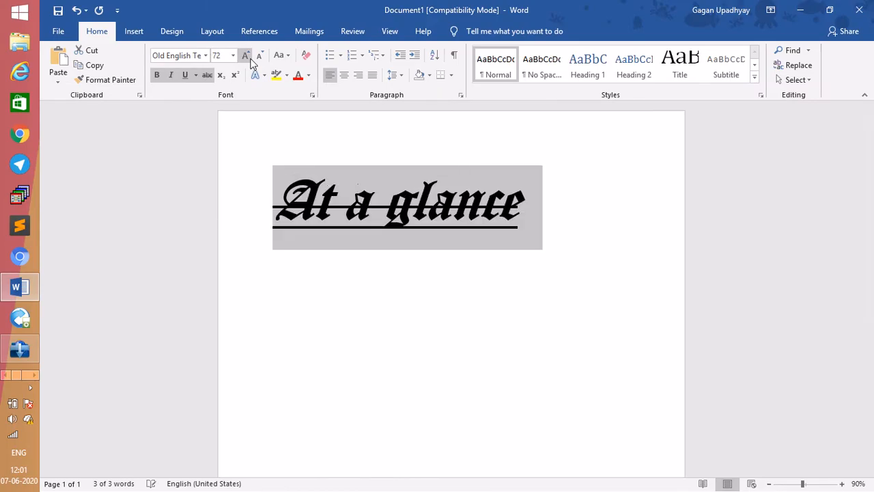
click(246, 56)
click(260, 56)
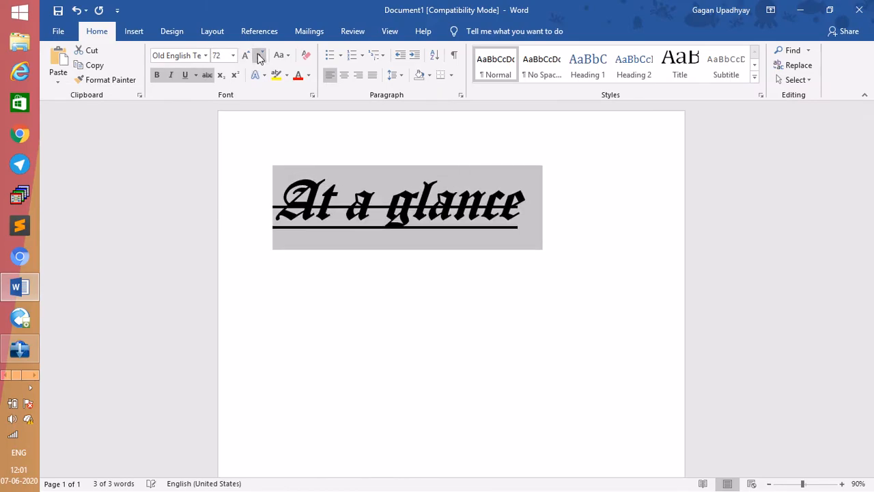
click(260, 56)
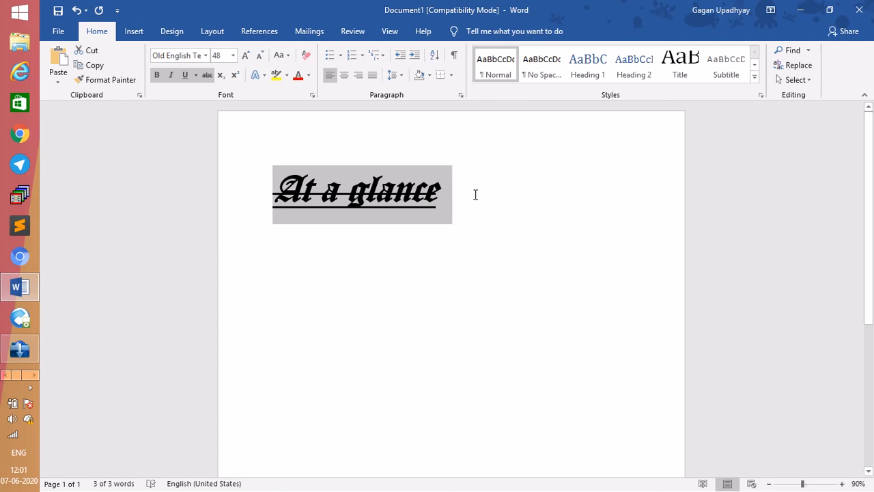
Step: View the available letter-case options without choosing one, and reselect the whole "At a glance" text
click(474, 194)
click(287, 55)
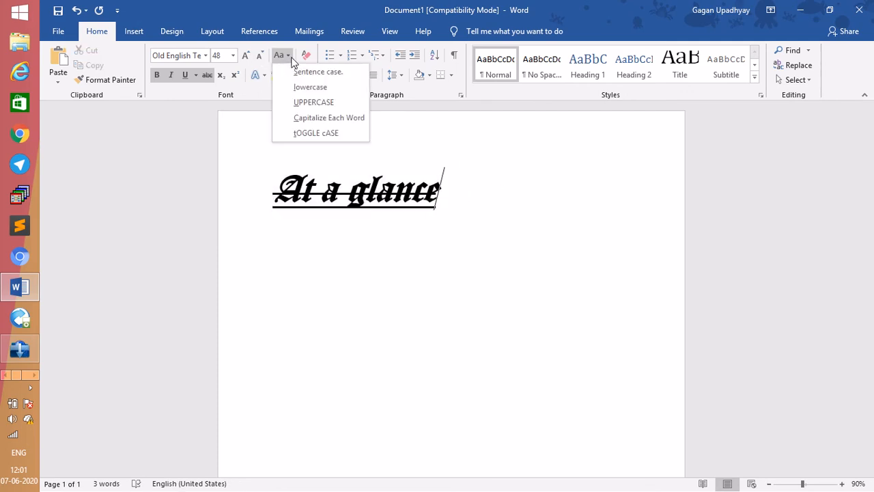
click(511, 172)
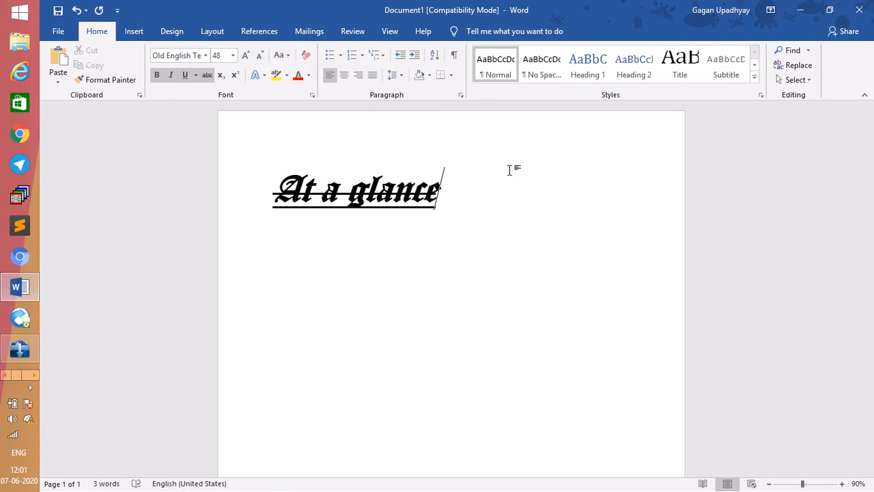
triple_click(448, 194)
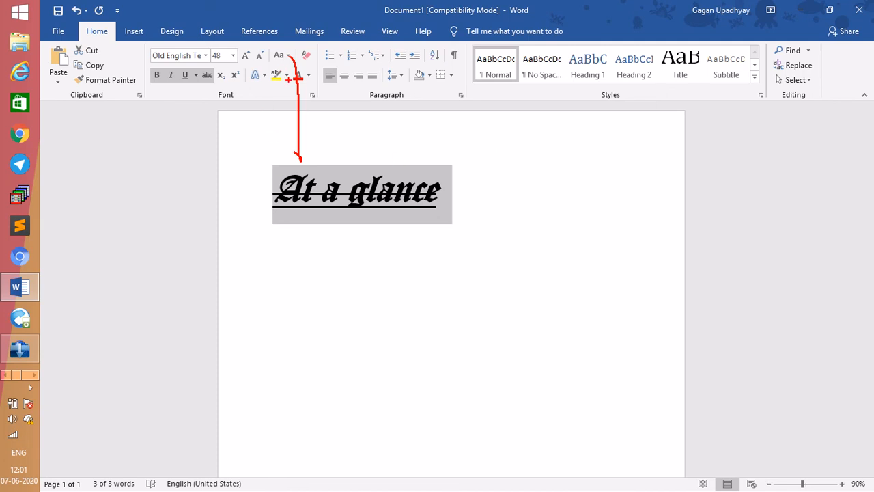
mouse_move(287, 74)
mouse_down()
mouse_move(284, 124)
mouse_move(241, 239)
mouse_move(308, 286)
mouse_move(252, 291)
mouse_up()
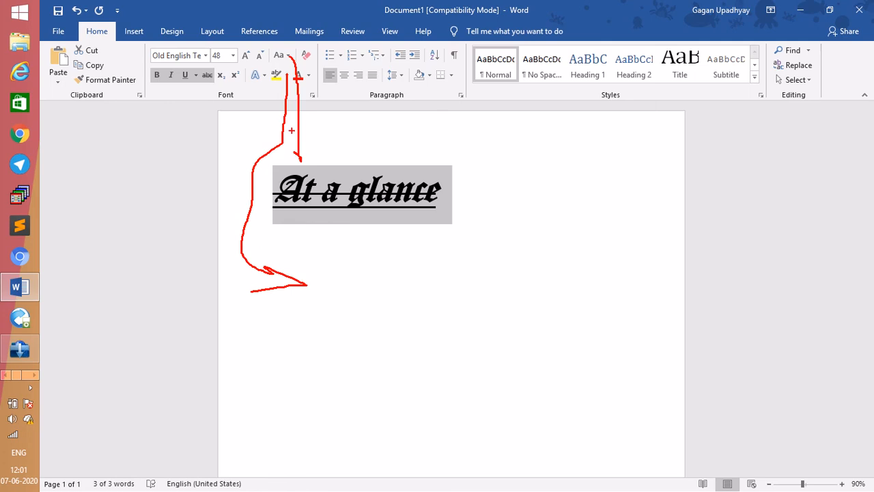
mouse_move(308, 75)
mouse_down()
mouse_move(326, 107)
mouse_move(499, 146)
mouse_move(482, 163)
mouse_up()
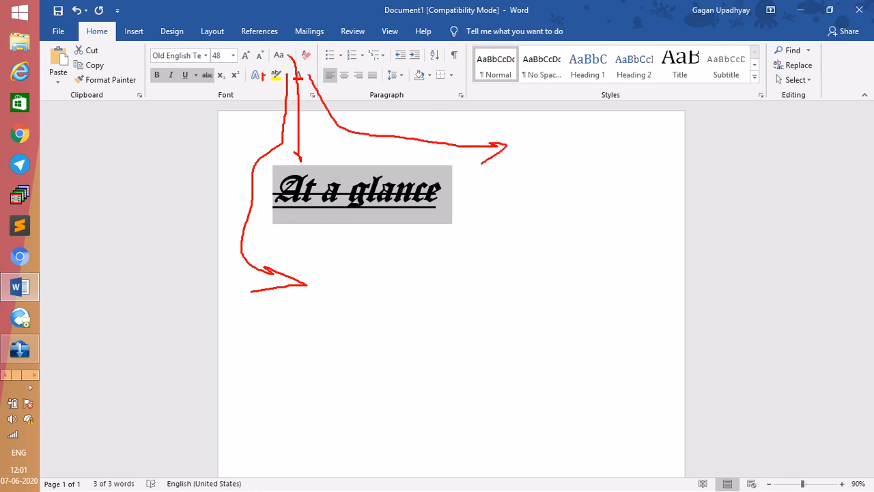
mouse_move(264, 80)
mouse_down()
mouse_move(164, 258)
mouse_move(255, 325)
mouse_move(248, 346)
mouse_up()
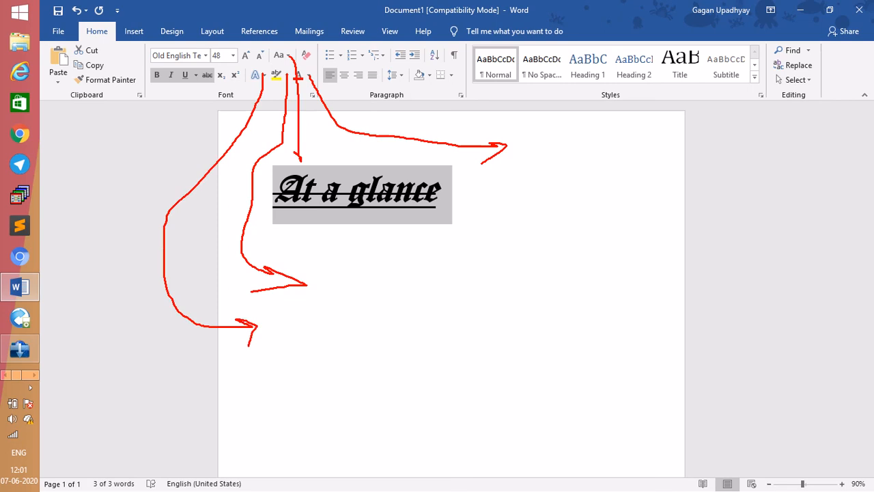
drag(357, 260, 329, 360)
drag(355, 258, 416, 367)
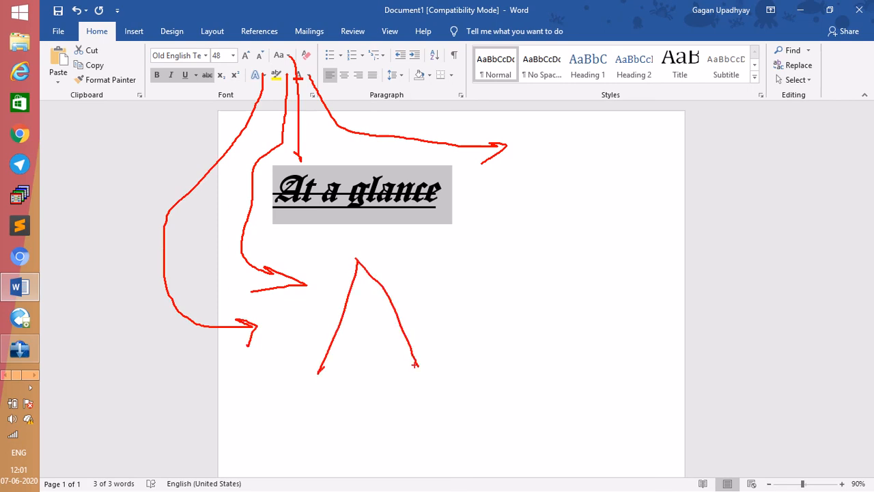
drag(363, 296, 347, 364)
drag(367, 288, 407, 354)
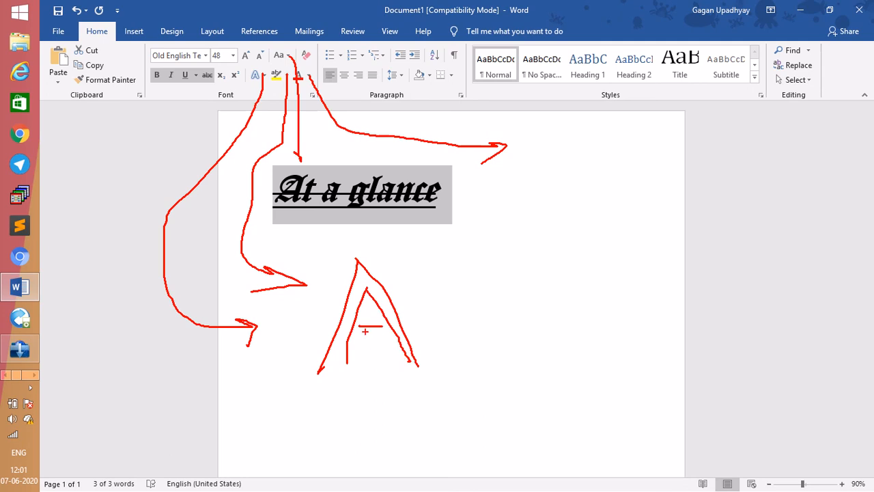
drag(360, 335, 398, 334)
drag(318, 370, 366, 363)
key(Escape)
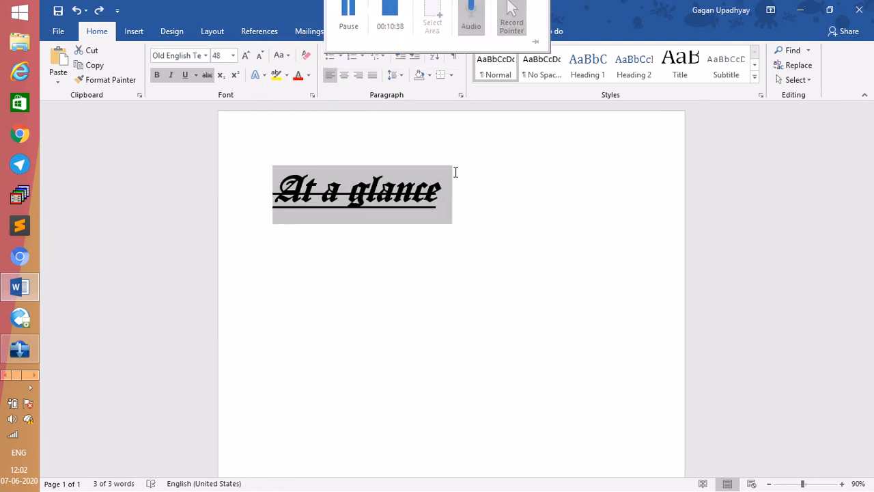
Step: Convert the selected "At a glance" text to lowercase and remove its strikethrough
click(287, 57)
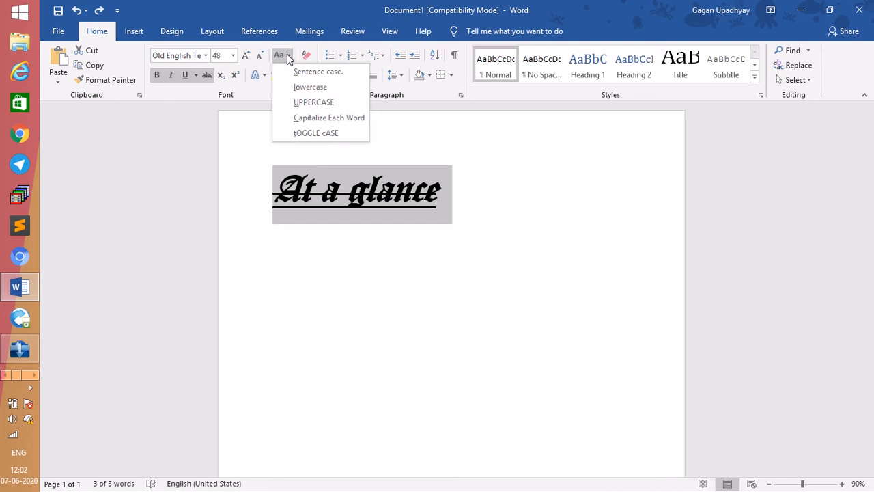
click(305, 89)
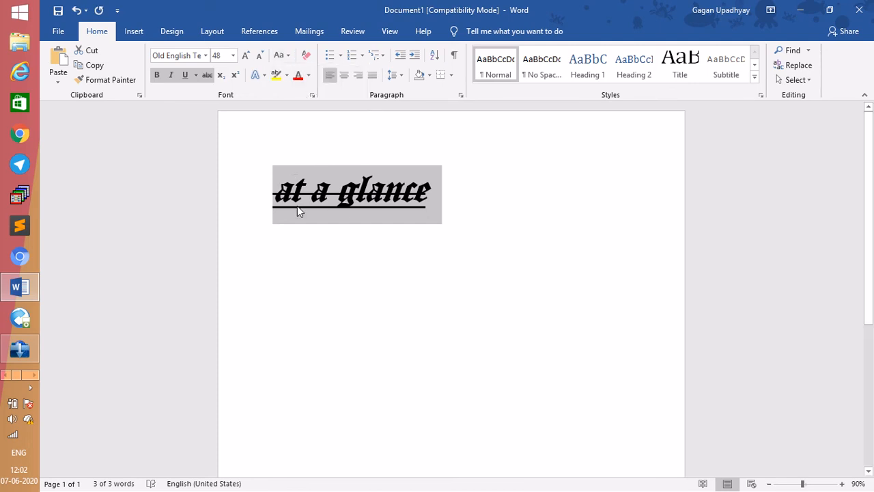
click(207, 75)
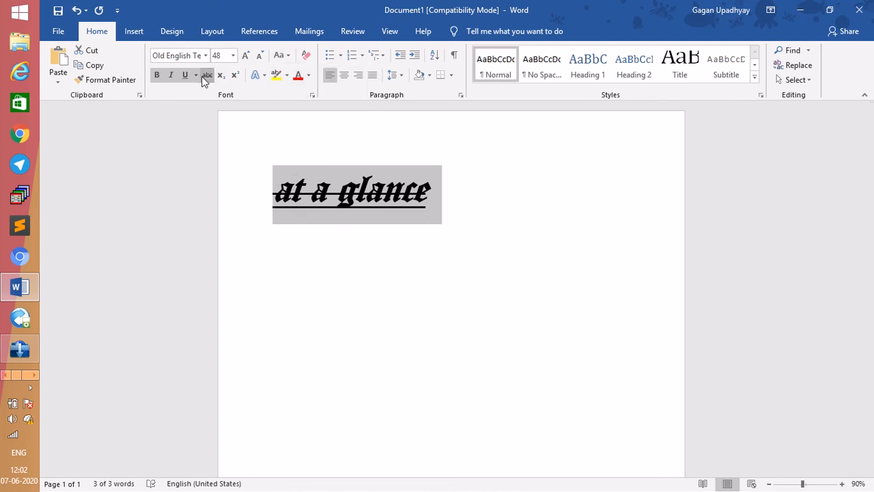
Step: Change the selected text to UPPERCASE, back to lowercase, and to Sentence case
click(280, 55)
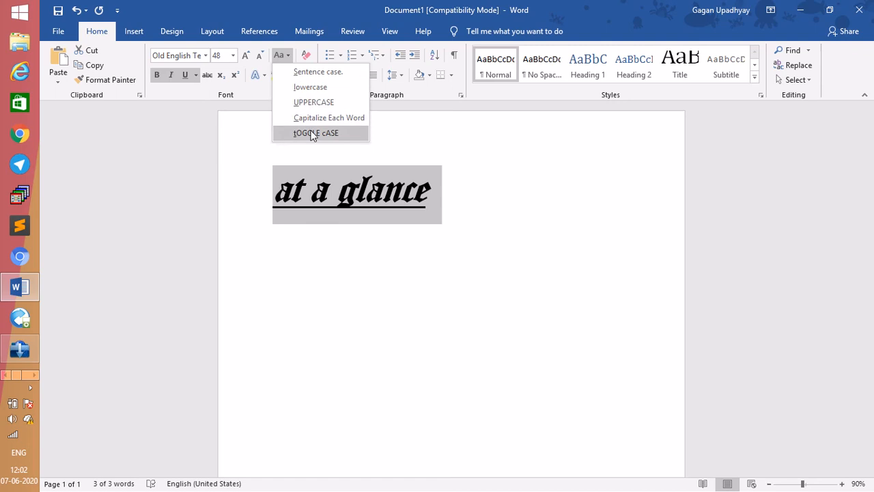
click(303, 103)
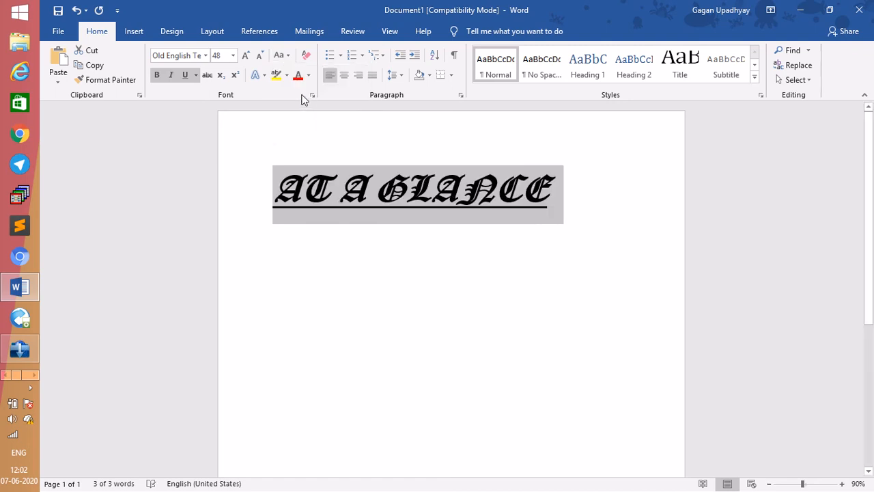
click(280, 55)
click(305, 85)
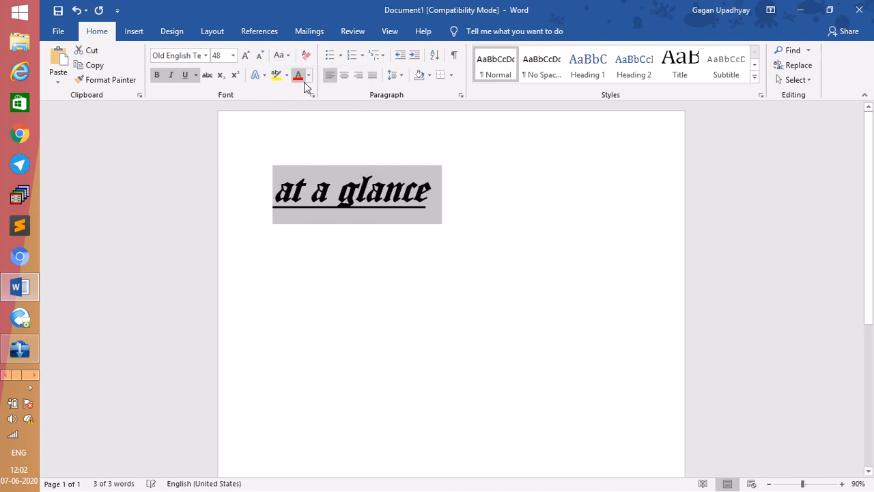
click(280, 55)
click(294, 73)
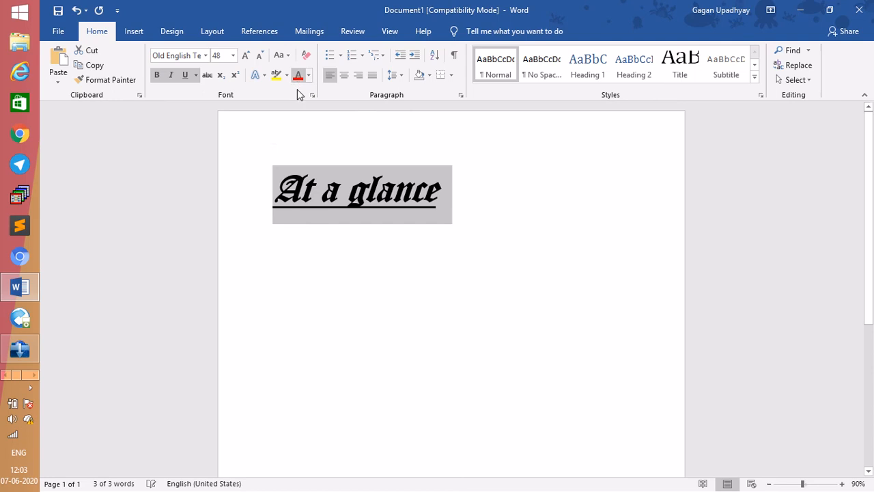
Step: Try tOGGLE cASE on the selected text, followed by Capitalize Each Word
click(288, 56)
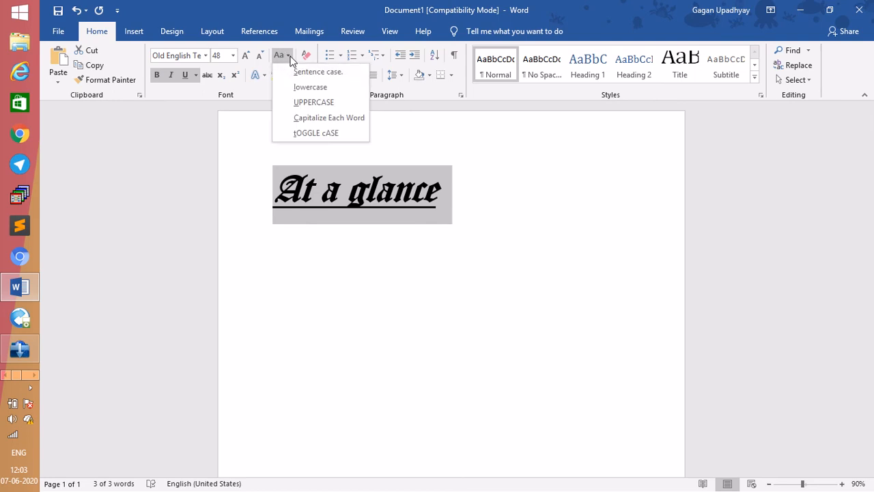
click(303, 135)
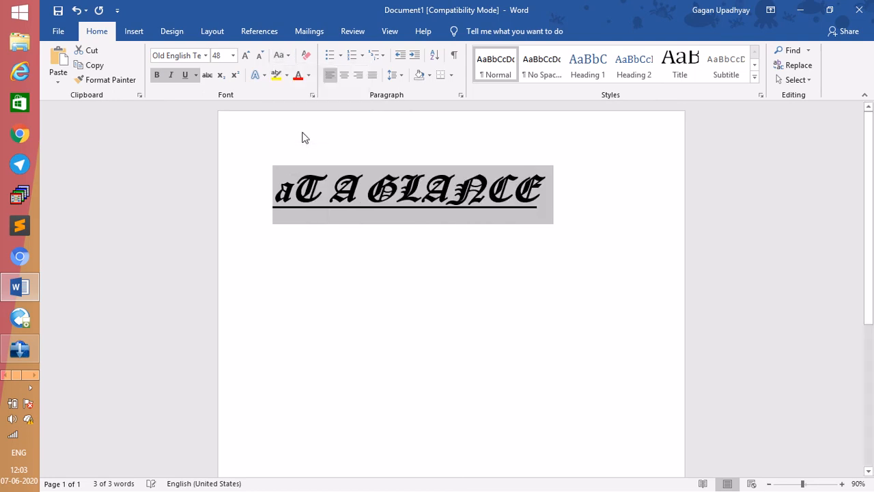
click(287, 55)
click(407, 134)
click(280, 55)
click(304, 117)
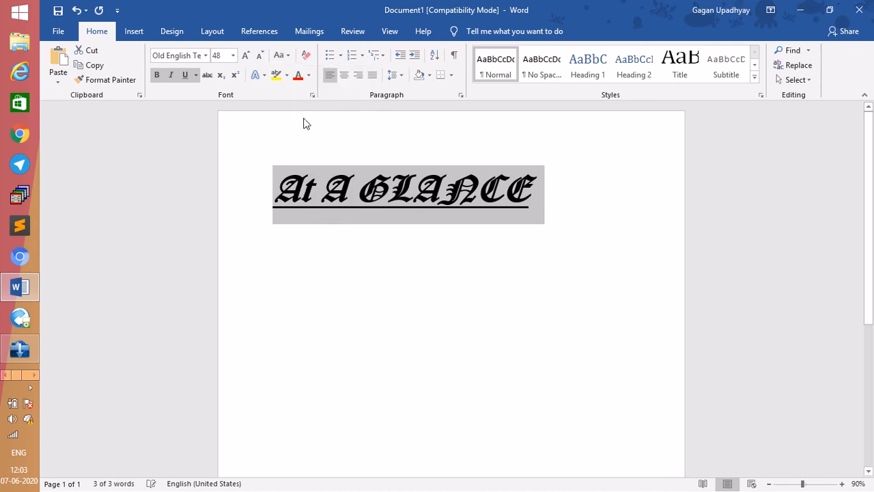
Step: Return the text to lowercase, apply Sentence case so it reads "At a glance", and deselect it
click(280, 55)
click(433, 154)
click(280, 56)
click(298, 85)
click(280, 55)
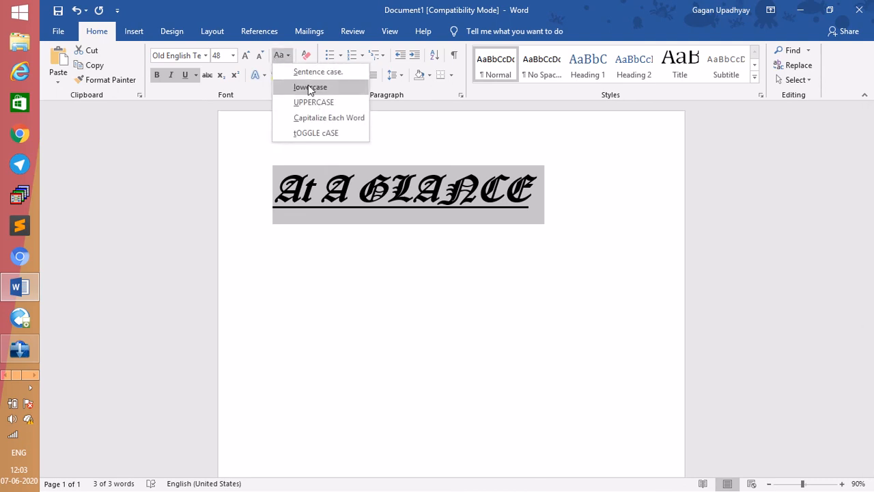
click(308, 86)
click(280, 55)
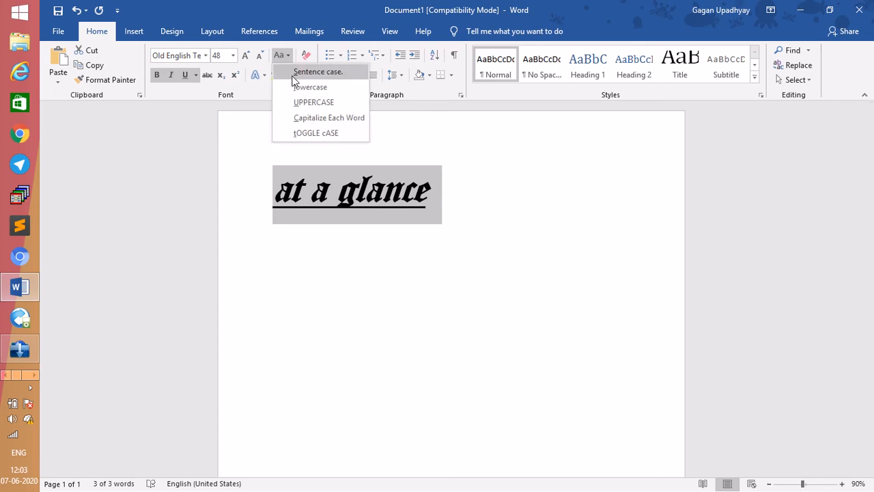
click(293, 72)
click(457, 170)
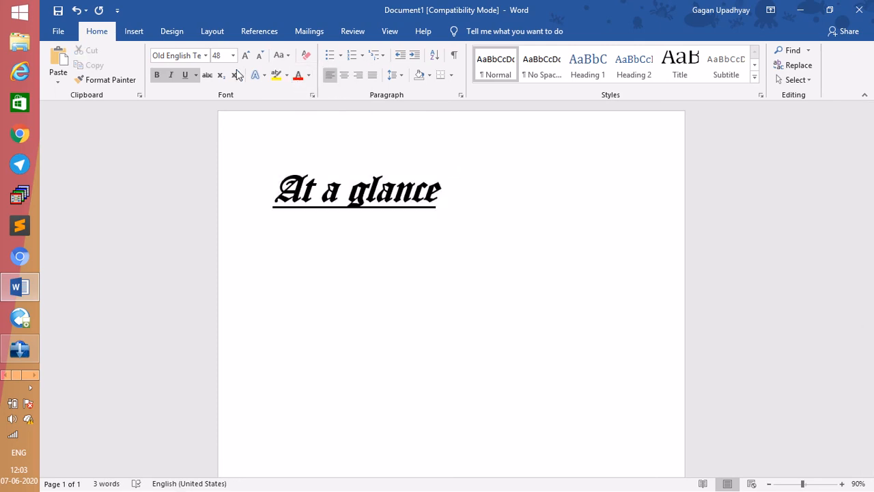
Step: Select the "At a glance" text, apply the light-blue preset text effect with outline and shadow, and deselect it
drag(292, 171, 454, 195)
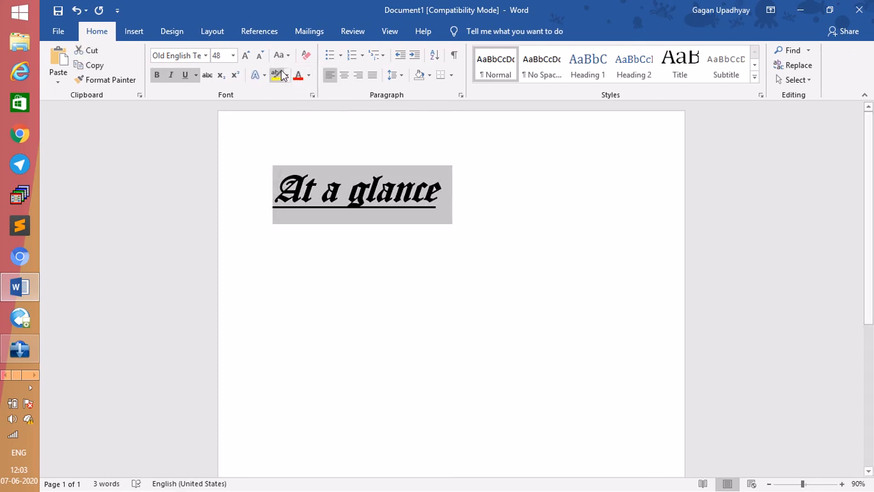
click(265, 75)
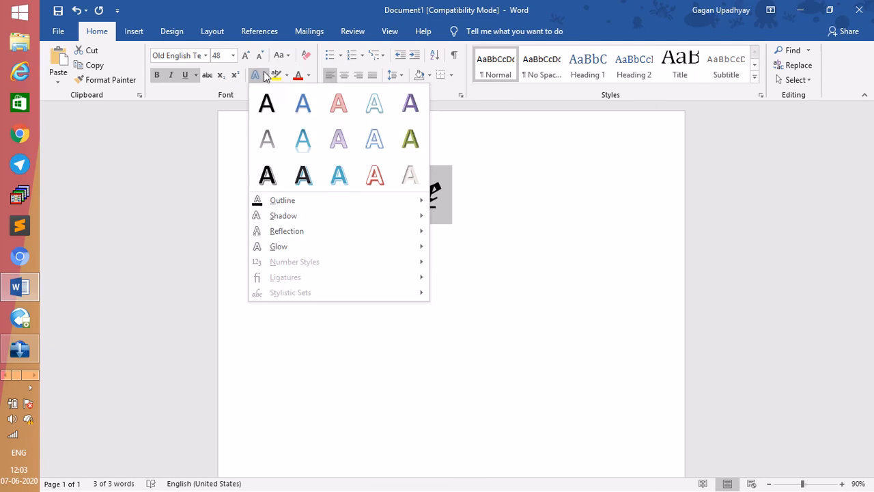
click(338, 175)
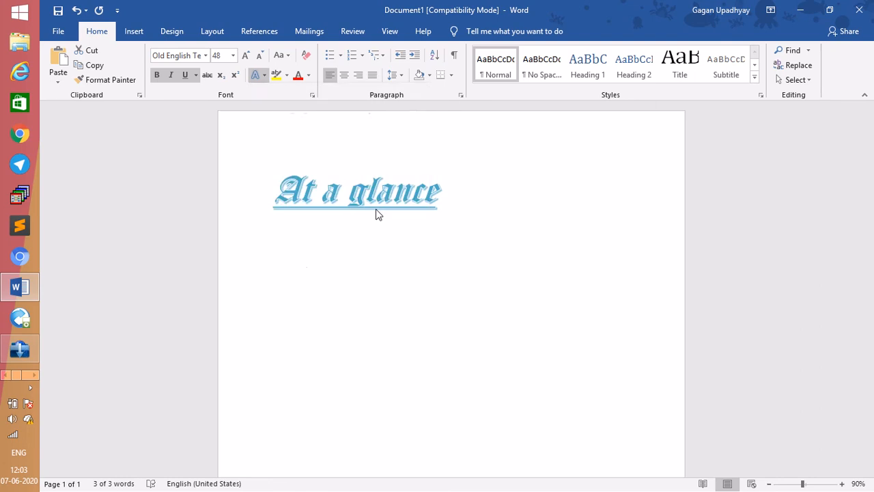
click(526, 177)
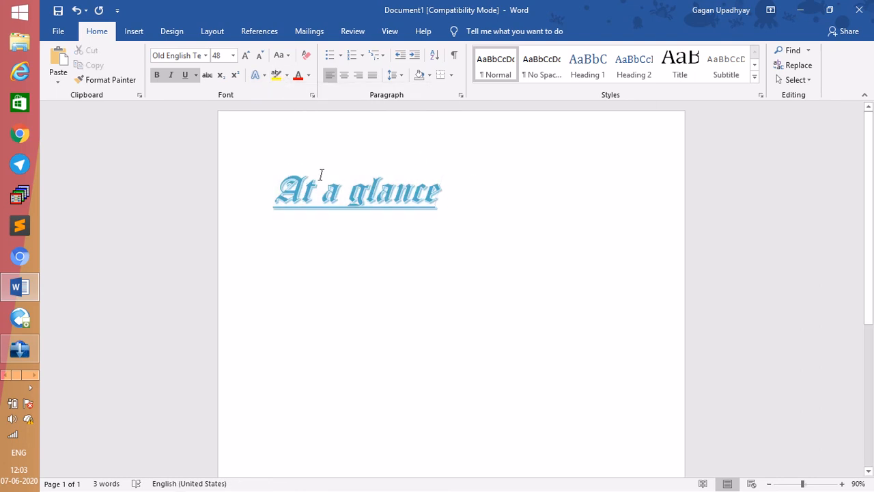
Step: Select the "At a glance" text and preview highlight colors such as purple on it without applying one
drag(321, 174, 424, 159)
click(286, 75)
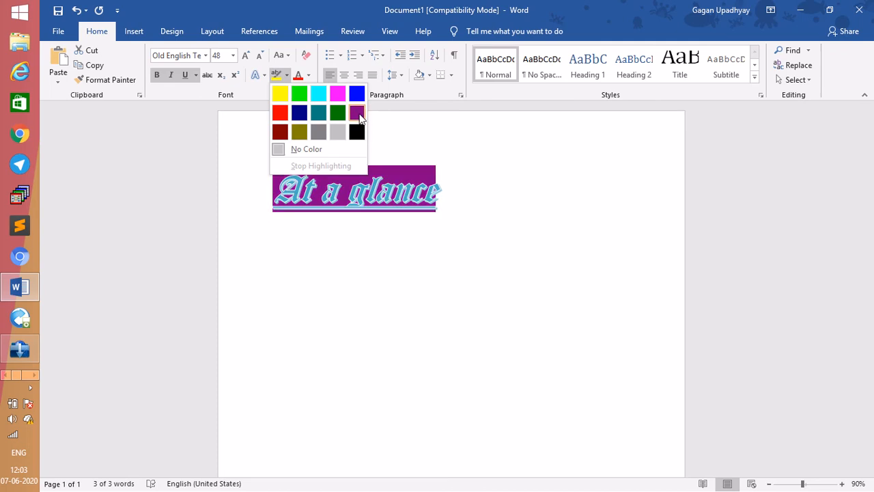
click(400, 126)
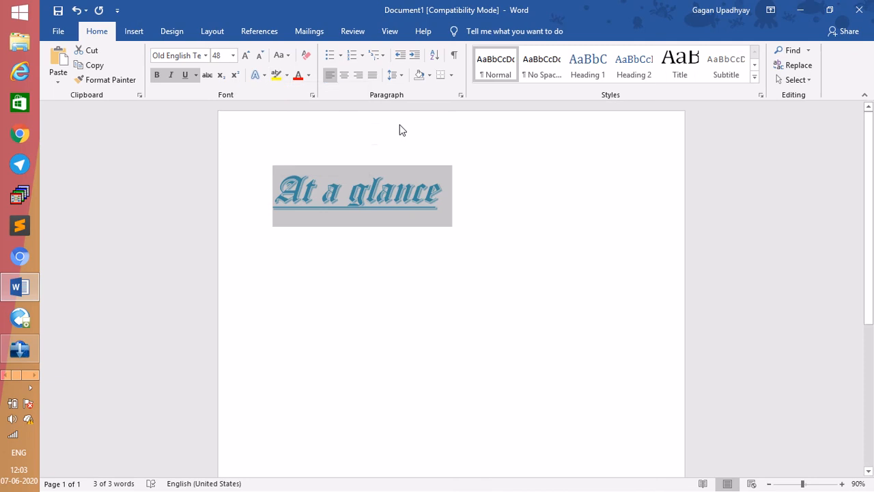
Step: Set the font color of the "At a glance" text to a darker orange theme shade and deselect it
click(308, 75)
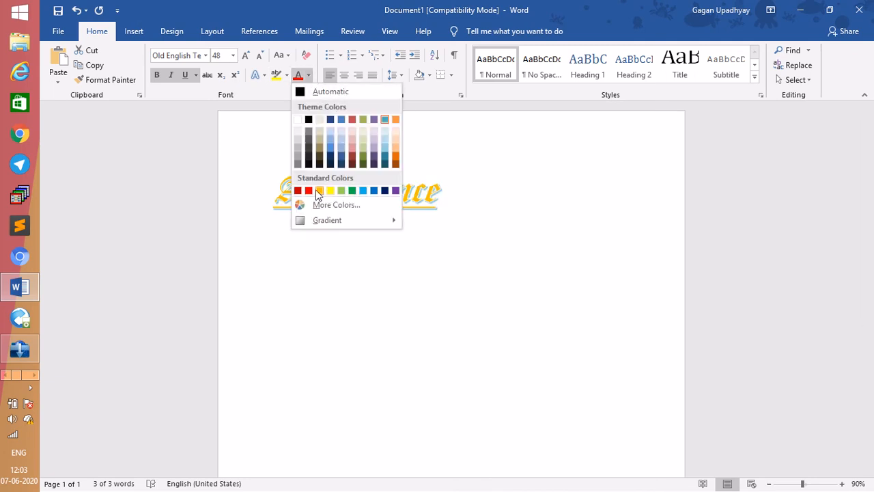
click(395, 157)
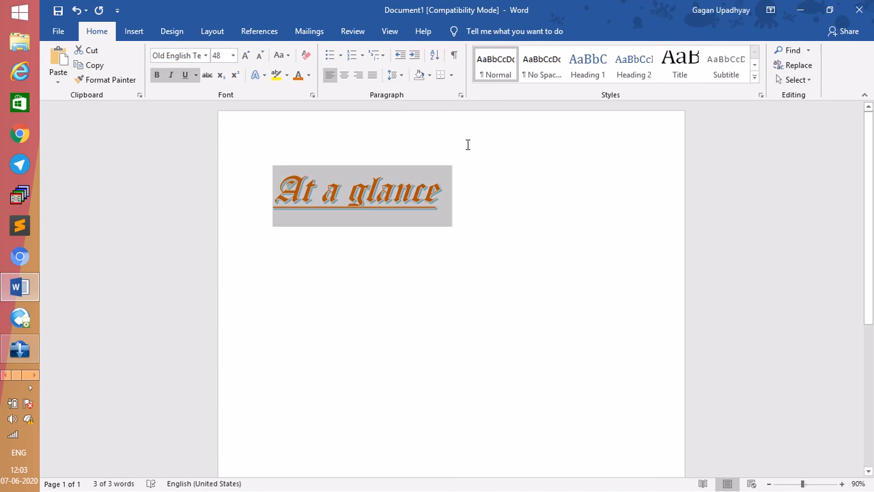
click(447, 164)
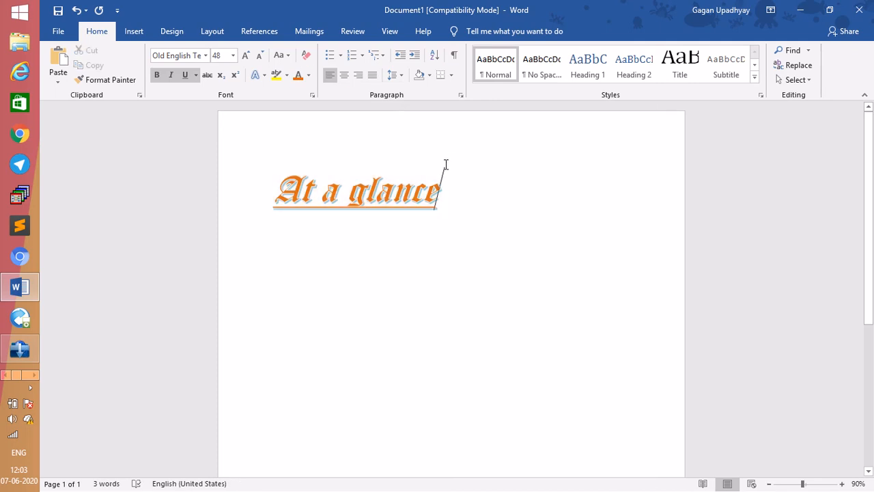
Step: Try clearing all formatting from the "At a glance" text, and undo the clearing
mouse_move(36, 342)
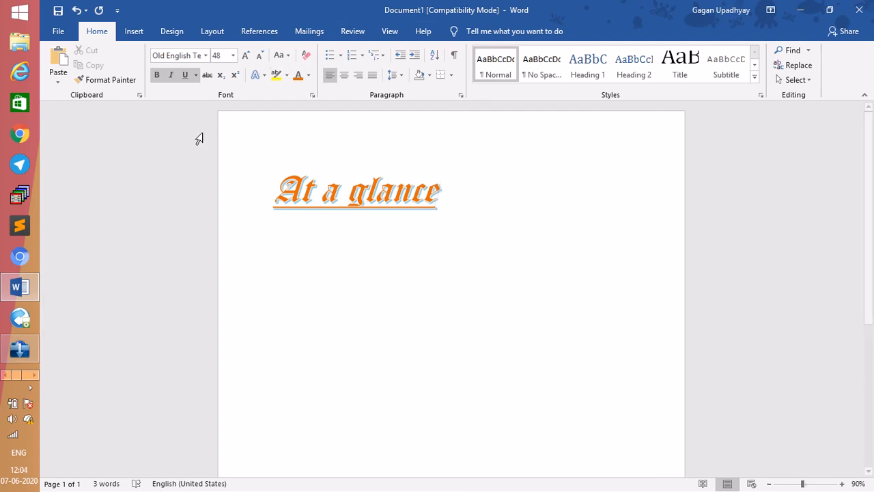
click(308, 55)
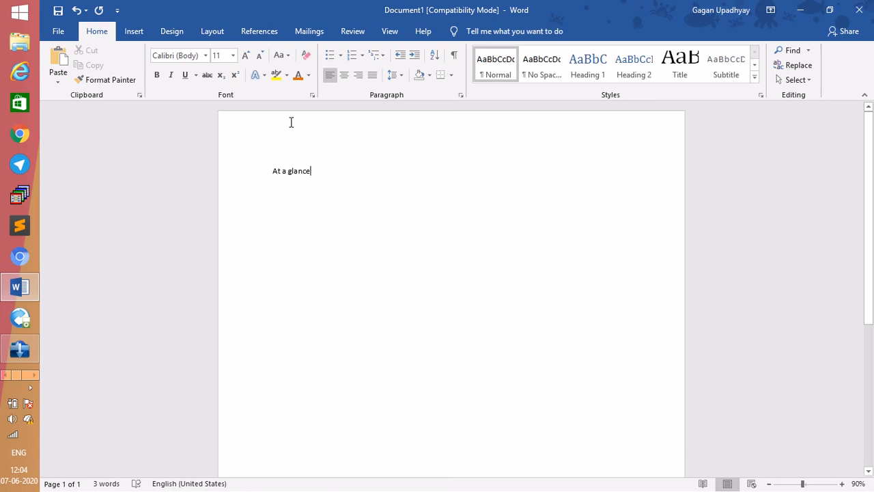
key(ctrl+z)
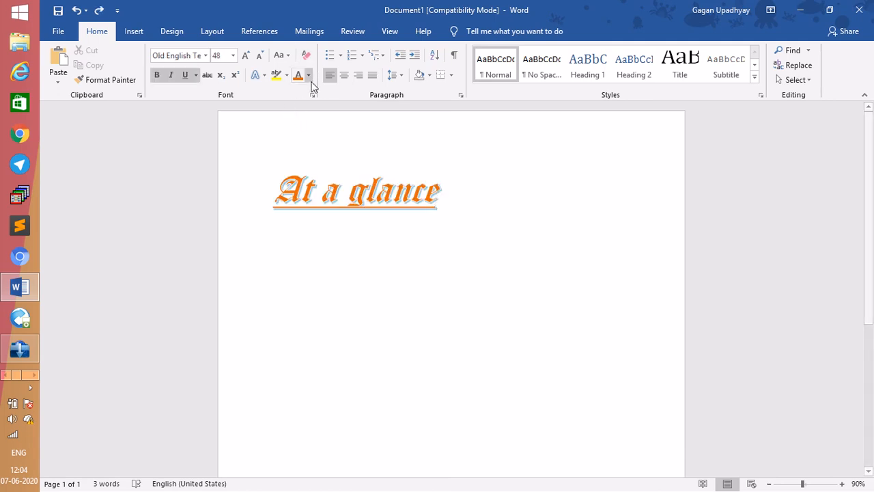
Step: Copy the heading's formatting with Format Painter, apply it to the word "a", and select the whole "At a glance" heading
click(123, 86)
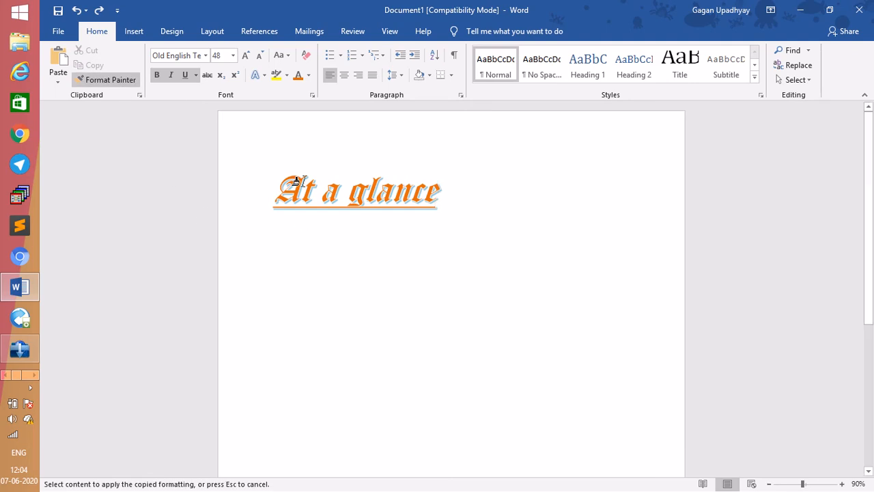
click(323, 191)
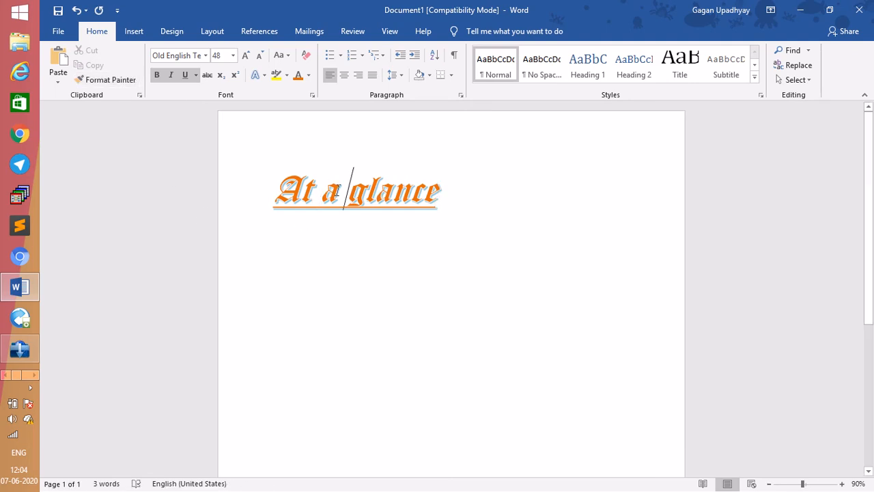
drag(336, 192, 323, 190)
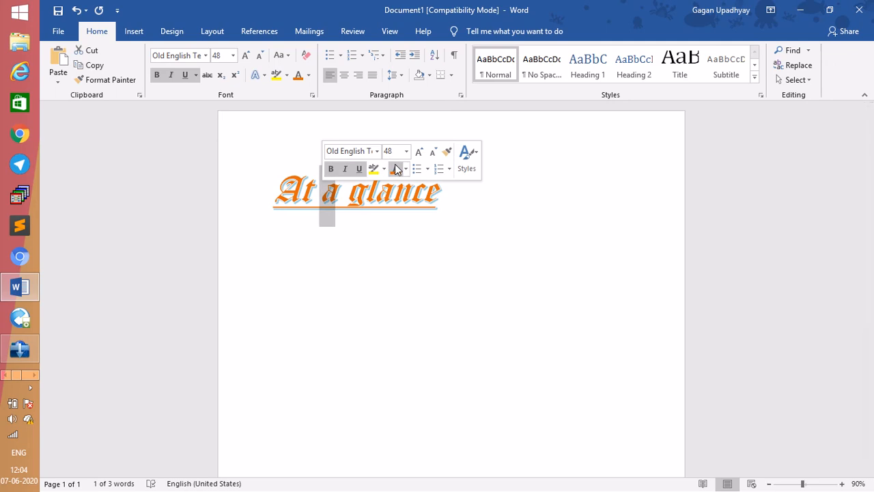
click(110, 80)
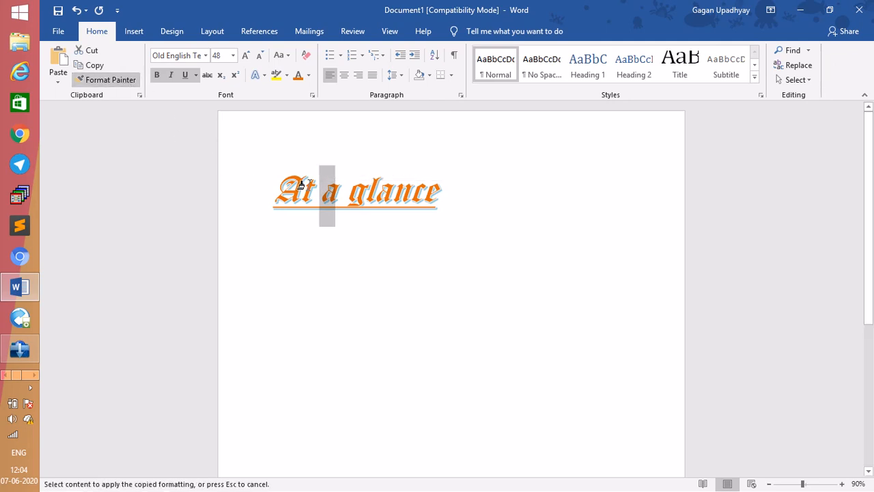
click(327, 192)
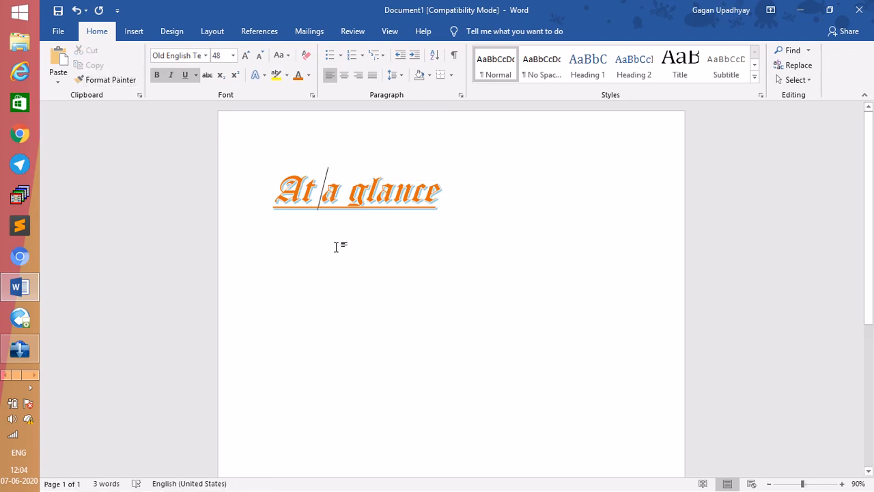
click(286, 202)
drag(444, 196, 186, 205)
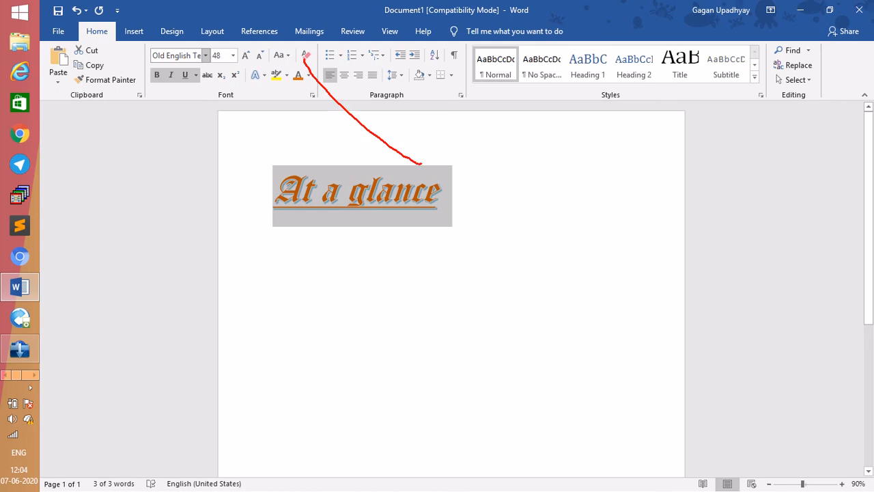
drag(455, 173, 467, 146)
mouse_move(340, 56)
mouse_down()
mouse_move(345, 246)
mouse_move(358, 341)
mouse_up()
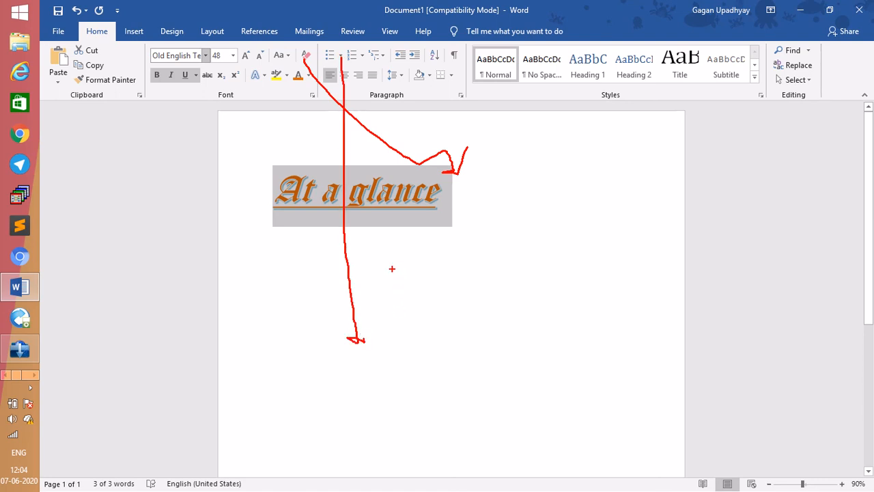
mouse_move(398, 292)
mouse_down()
mouse_move(414, 328)
mouse_move(411, 374)
mouse_move(400, 363)
mouse_move(427, 366)
mouse_up()
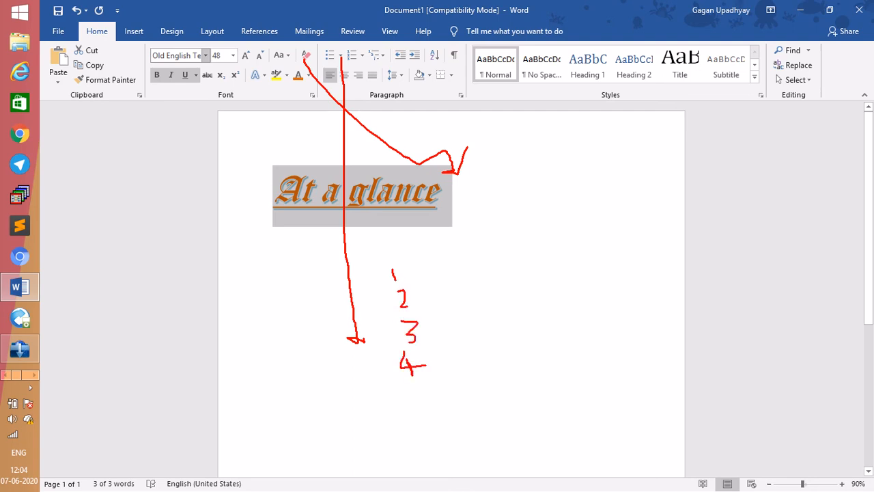
click(442, 362)
click(427, 329)
click(422, 301)
click(404, 268)
mouse_move(423, 248)
mouse_down()
mouse_move(379, 280)
mouse_move(411, 418)
mouse_move(463, 374)
mouse_move(442, 263)
mouse_up()
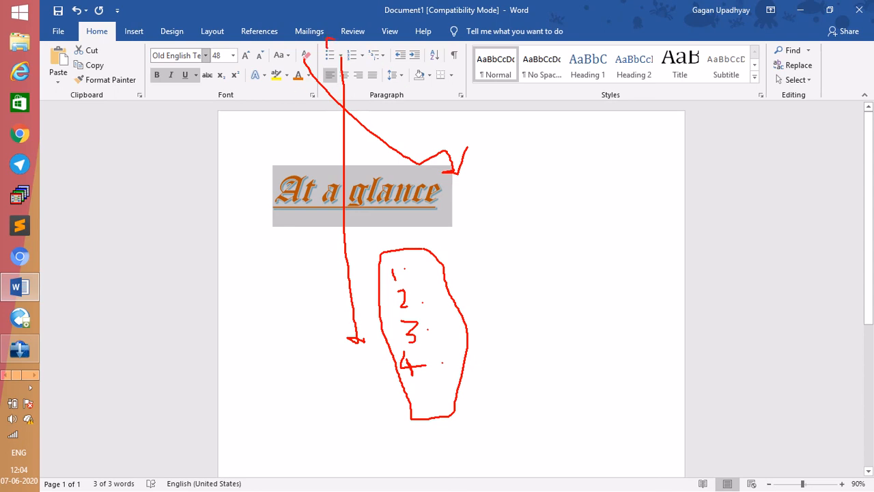
mouse_move(374, 41)
mouse_down()
mouse_move(377, 57)
mouse_move(353, 58)
mouse_up()
mouse_move(331, 76)
mouse_down()
mouse_move(414, 149)
mouse_move(527, 173)
mouse_move(537, 182)
mouse_move(522, 192)
mouse_up()
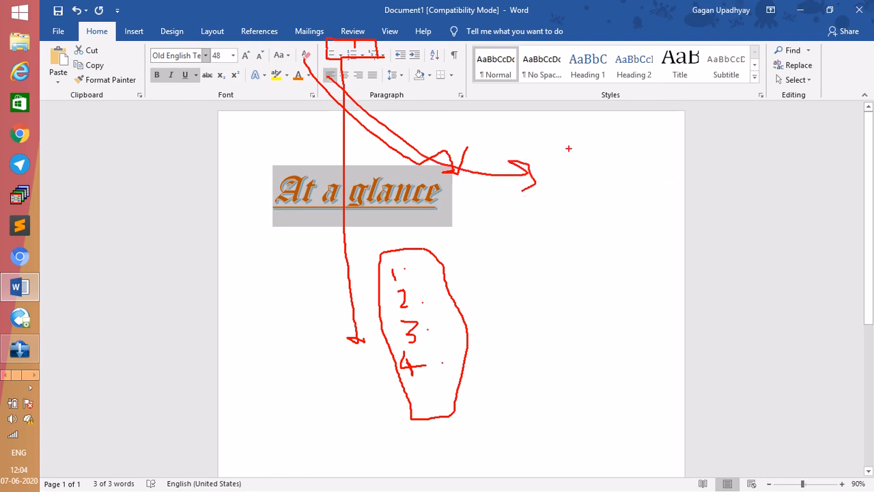
drag(565, 145, 643, 146)
mouse_move(648, 175)
mouse_down()
mouse_move(556, 181)
mouse_move(604, 217)
mouse_up()
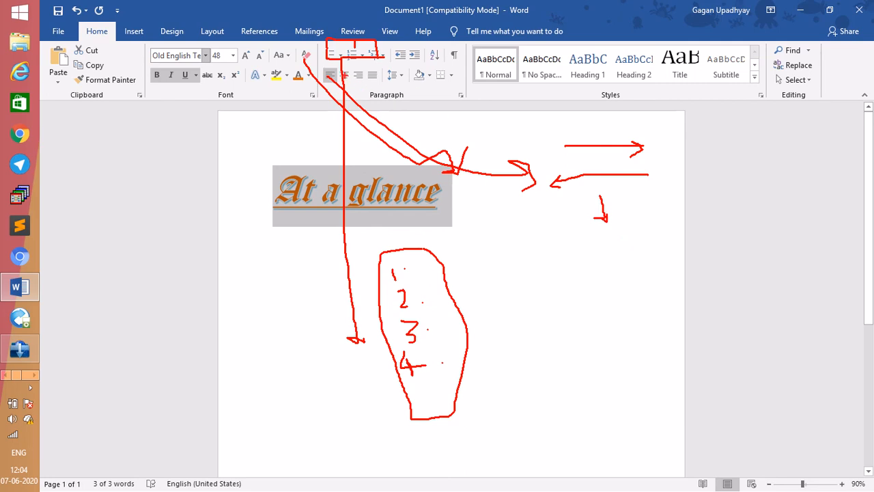
drag(341, 77, 238, 153)
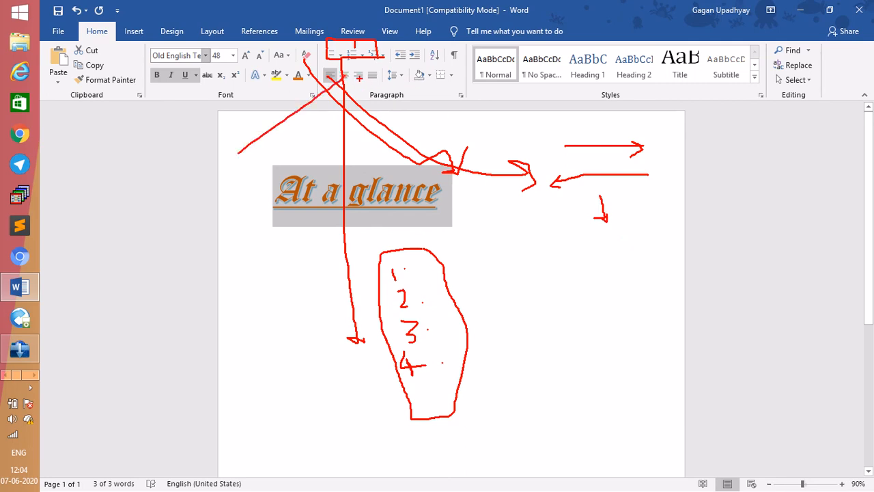
drag(355, 76, 500, 146)
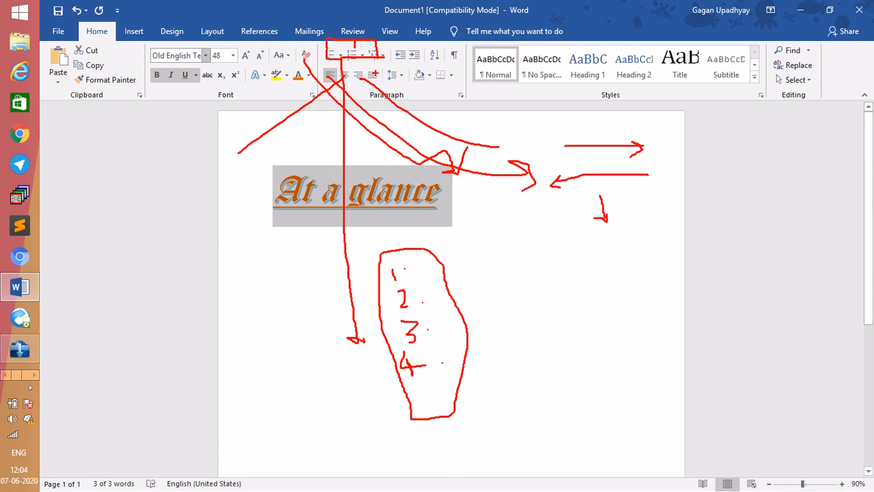
drag(374, 74, 345, 383)
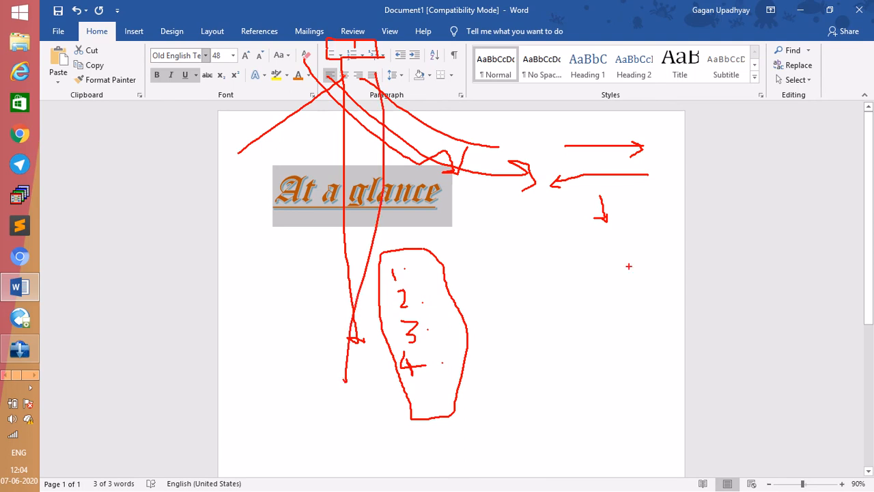
drag(583, 265, 664, 257)
drag(585, 276, 656, 267)
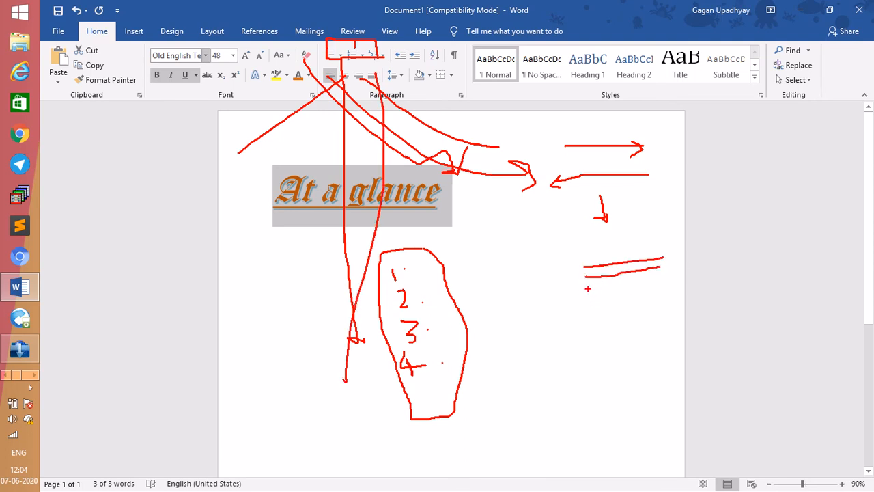
drag(587, 289, 661, 281)
drag(590, 301, 674, 294)
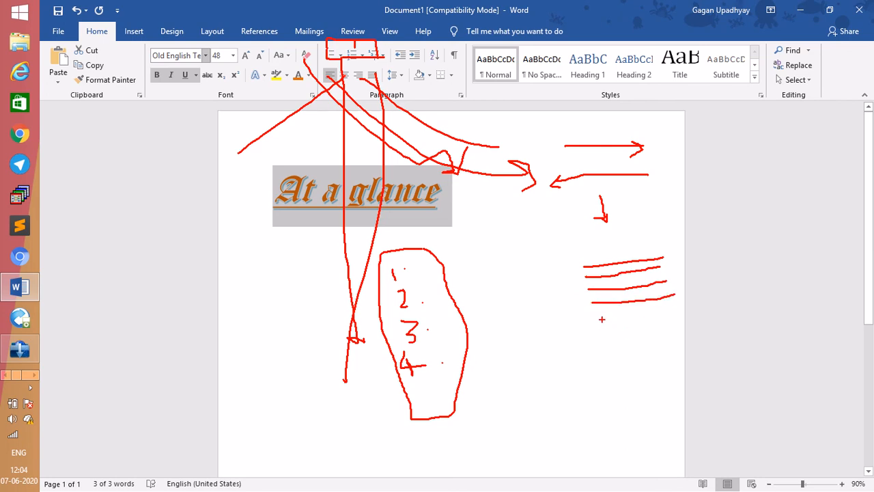
drag(597, 313, 674, 300)
key(Escape)
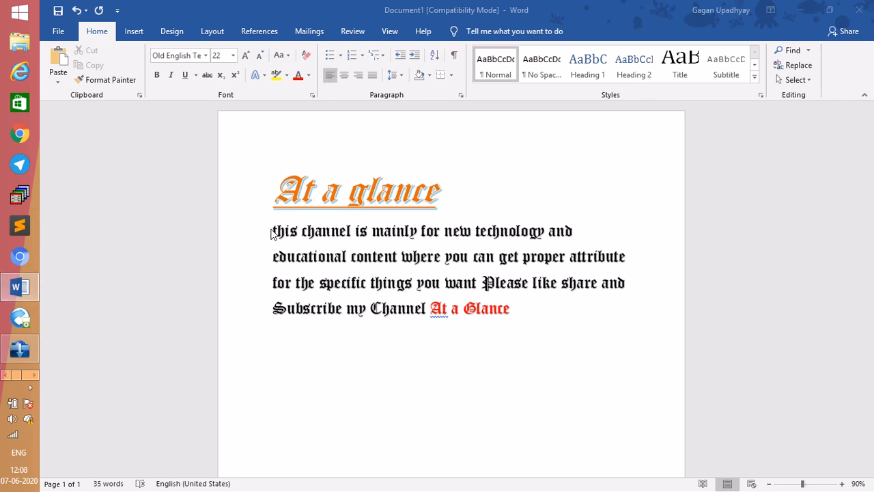
Step: Select the channel description below the heading, try centered and right alignment, justify it, and deselect the text
drag(273, 231, 574, 324)
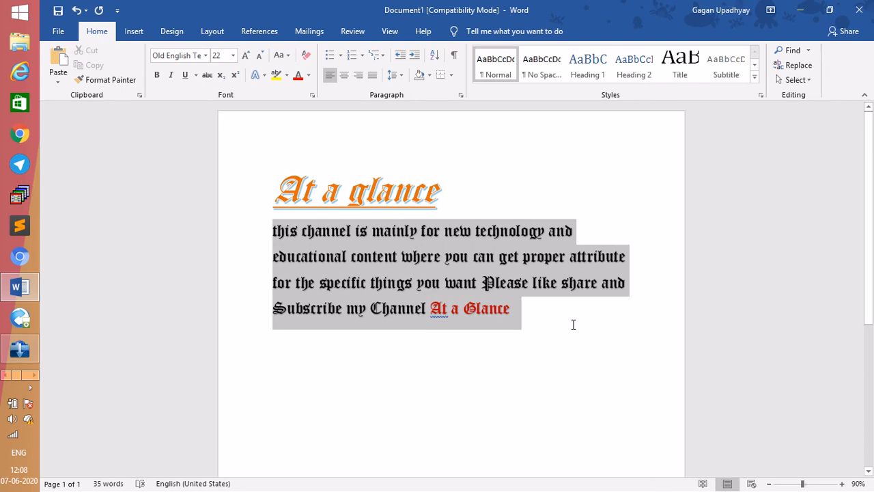
click(347, 77)
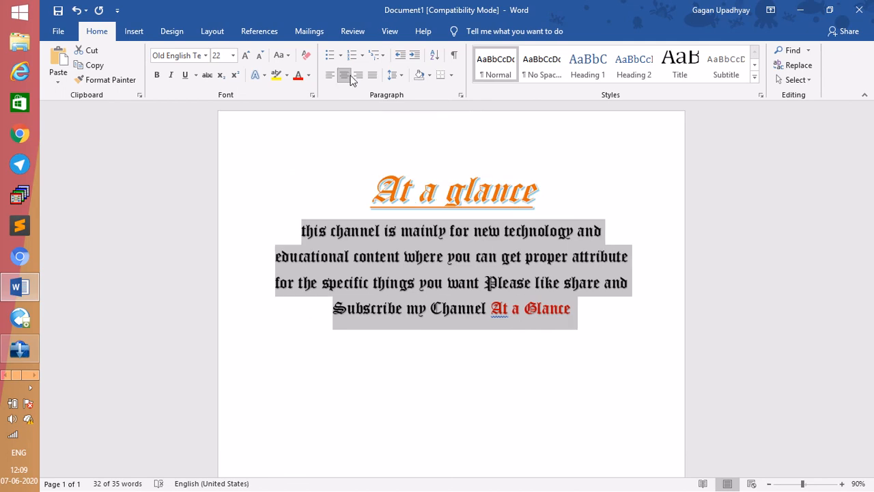
click(357, 77)
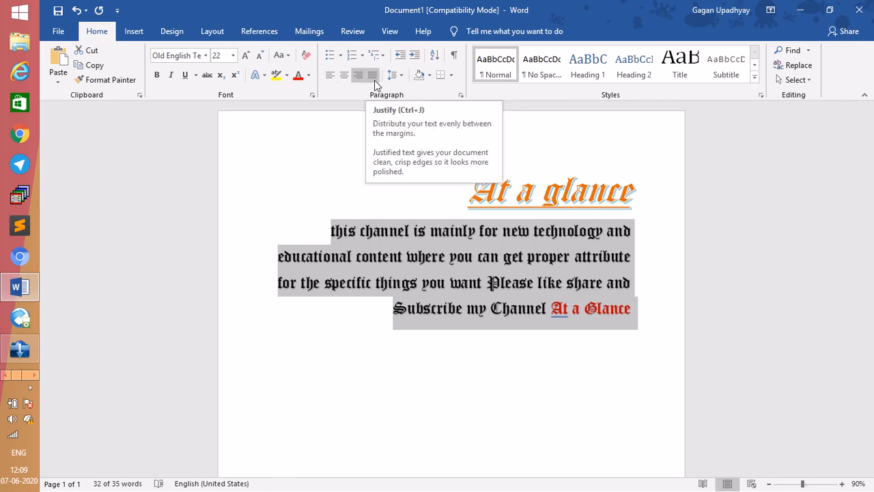
click(373, 80)
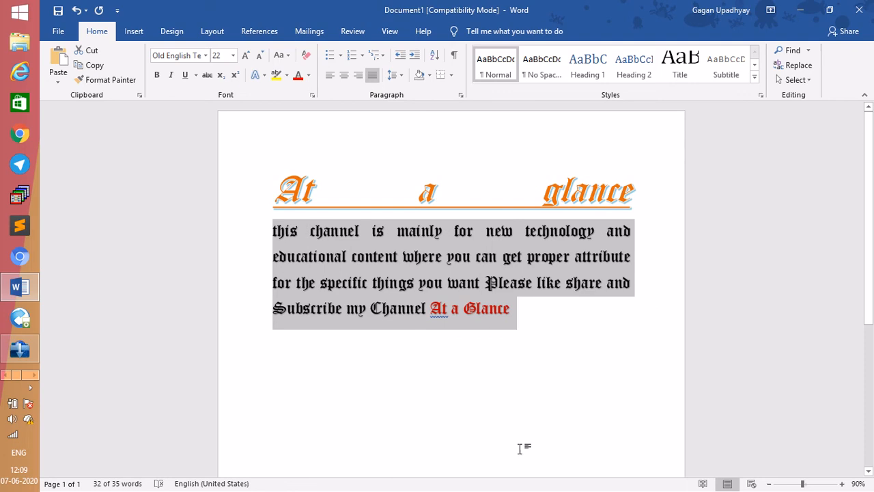
click(635, 232)
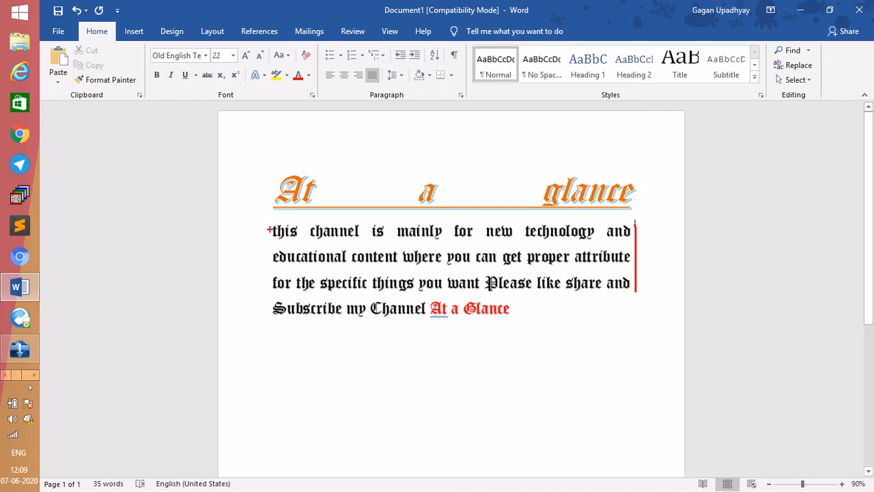
drag(269, 225, 269, 257)
key(Escape)
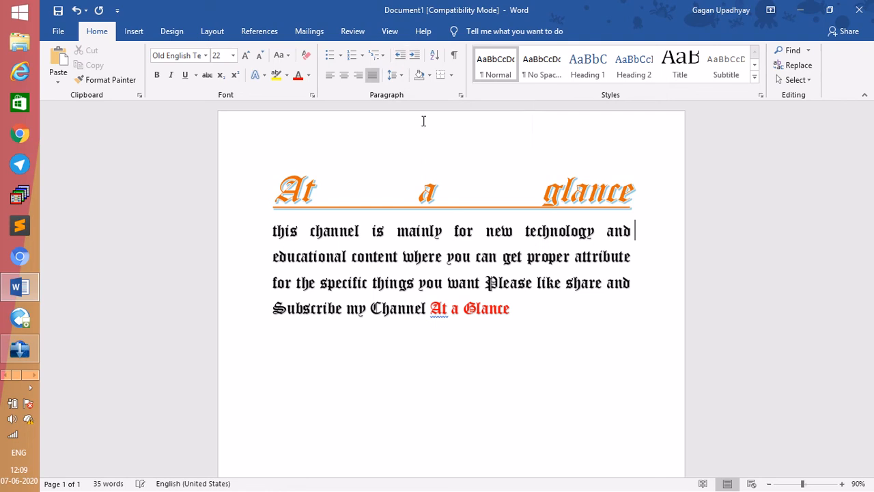
Step: Preview the line spacing options on the channel description text without applying one
drag(405, 257, 454, 256)
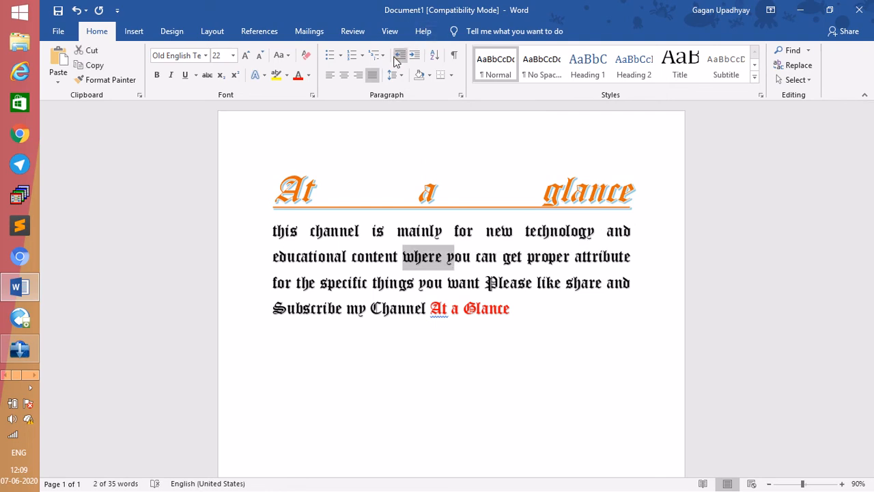
click(540, 182)
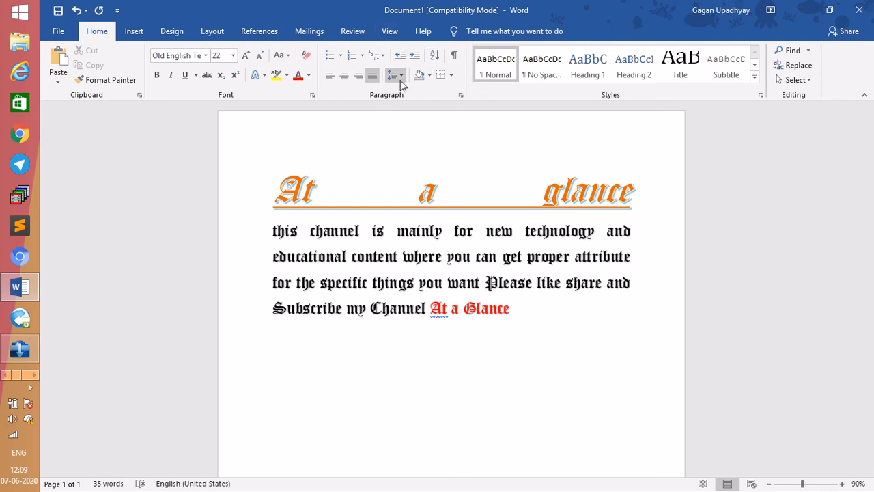
click(401, 76)
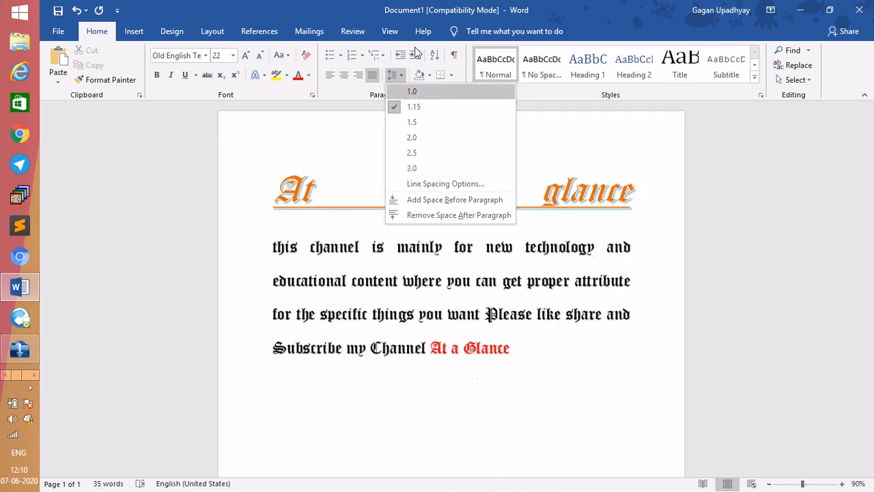
Step: Increase the indent of the heading and channel description by seven levels
click(415, 58)
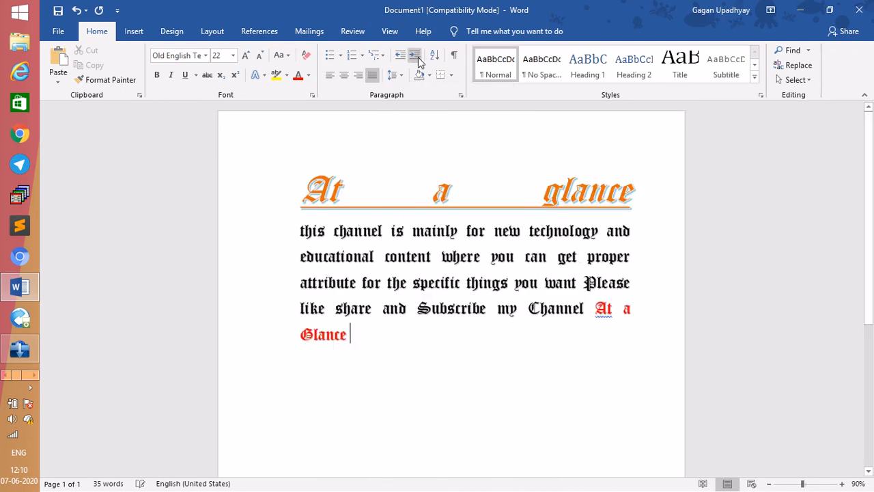
click(414, 57)
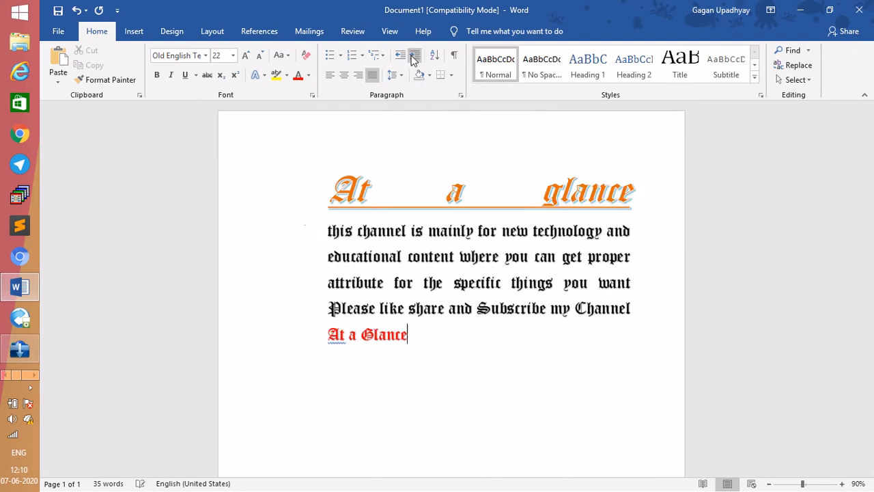
click(415, 58)
click(415, 57)
click(415, 57)
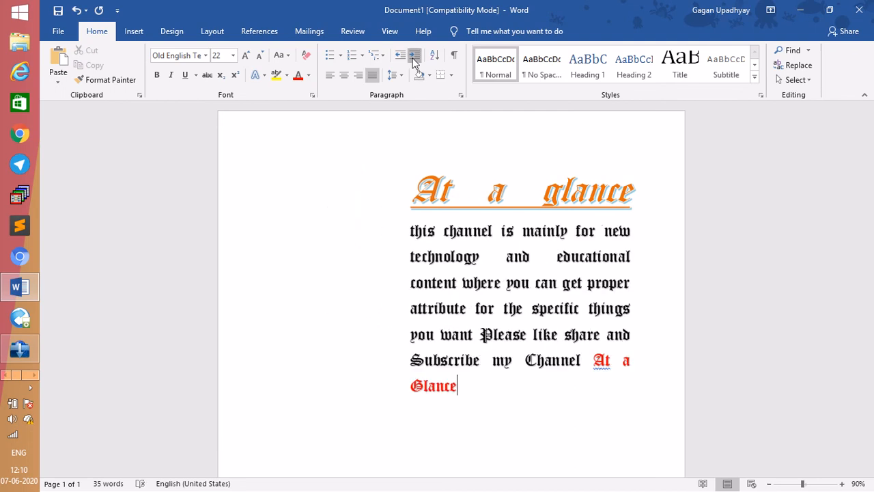
click(415, 57)
click(414, 58)
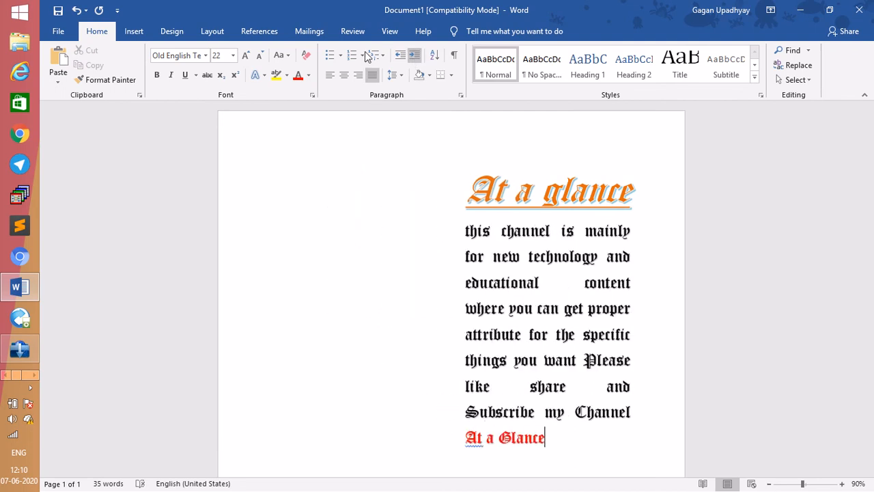
Step: Decrease the indent of the heading and channel description by seven levels, back to the page margin
click(401, 56)
click(401, 56)
click(401, 56)
click(401, 56)
click(400, 56)
click(401, 56)
click(401, 56)
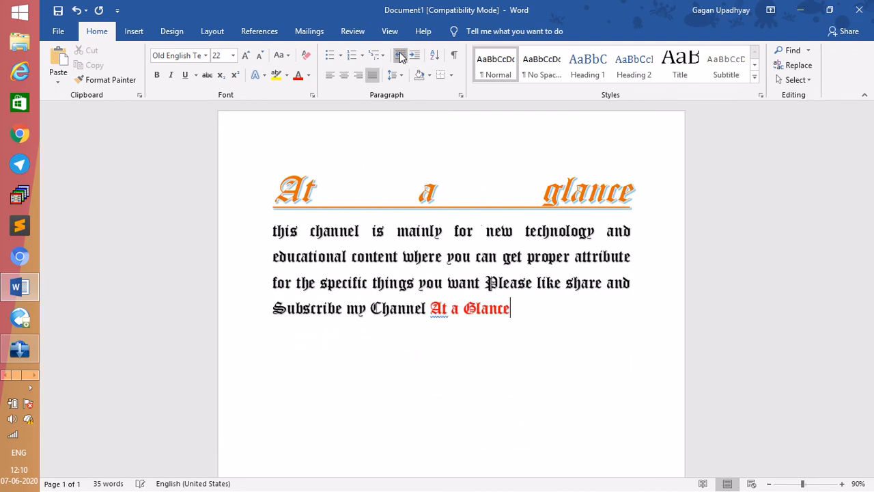
Step: View the Sort Text options for the whole document, close them without sorting, and open the paragraph shading colors
key(ctrl+a)
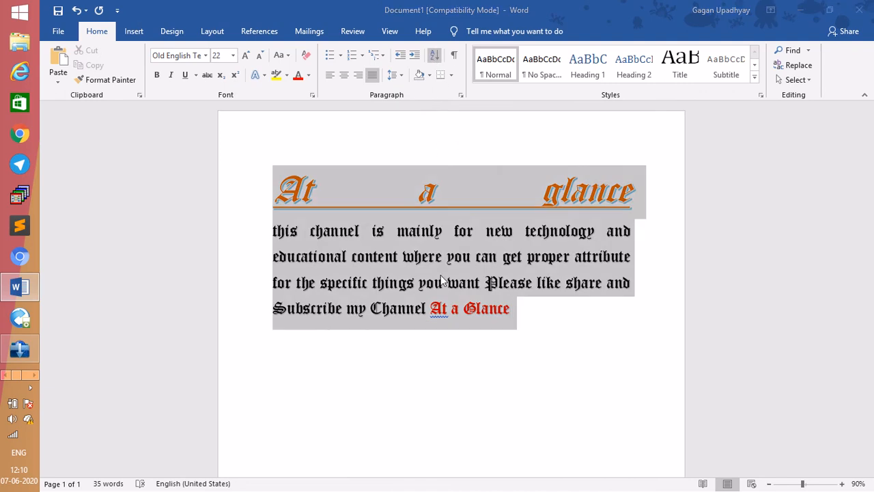
click(434, 54)
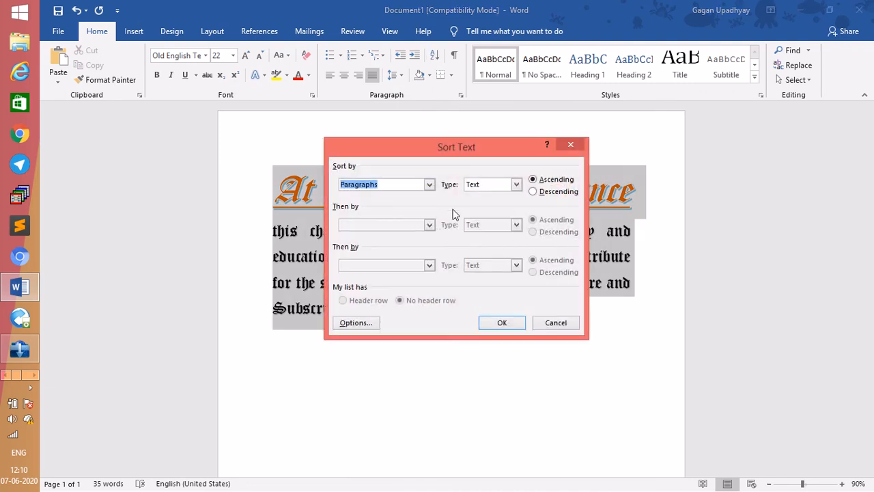
click(574, 146)
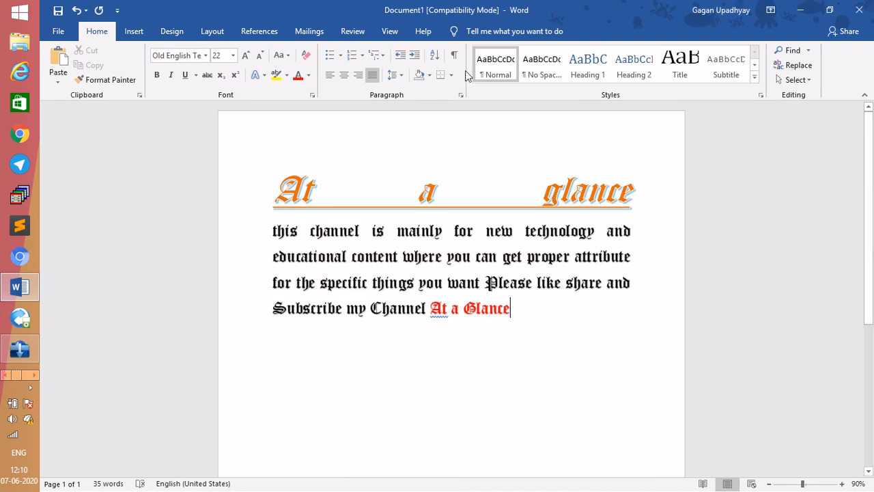
click(429, 75)
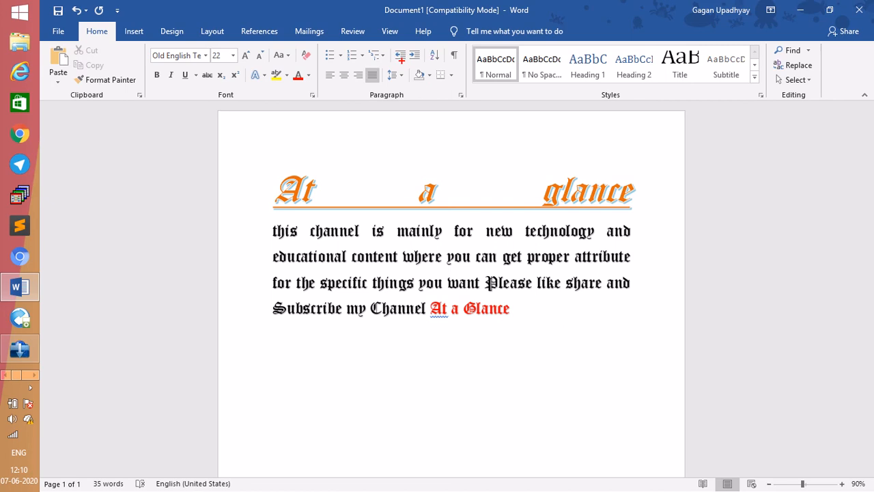
drag(402, 60, 400, 132)
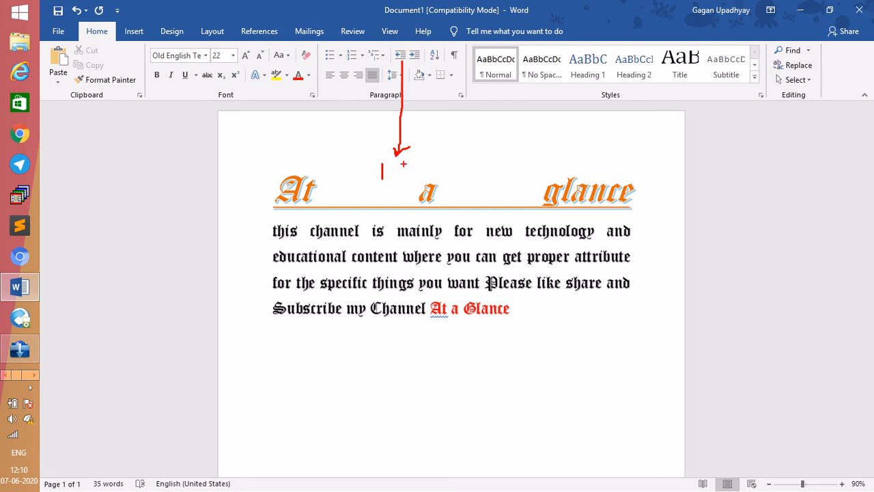
drag(396, 162, 398, 182)
mouse_move(336, 172)
mouse_down()
mouse_move(515, 168)
mouse_move(524, 176)
mouse_up()
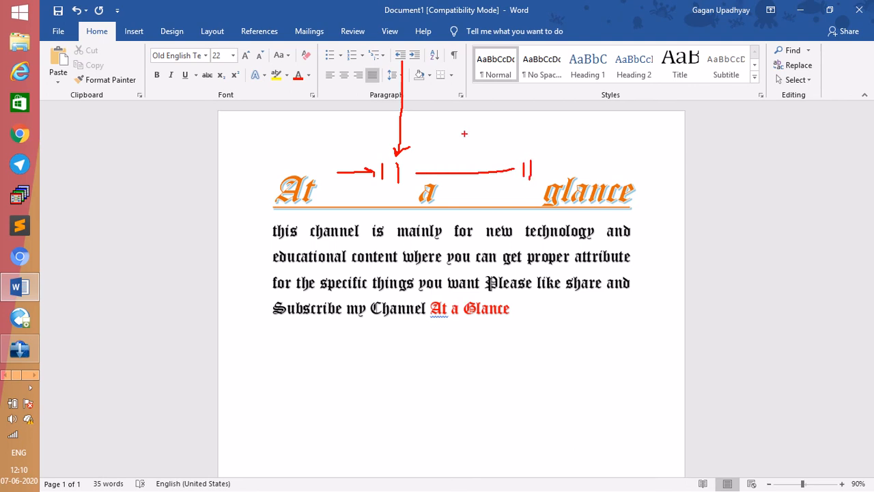
drag(413, 56, 476, 145)
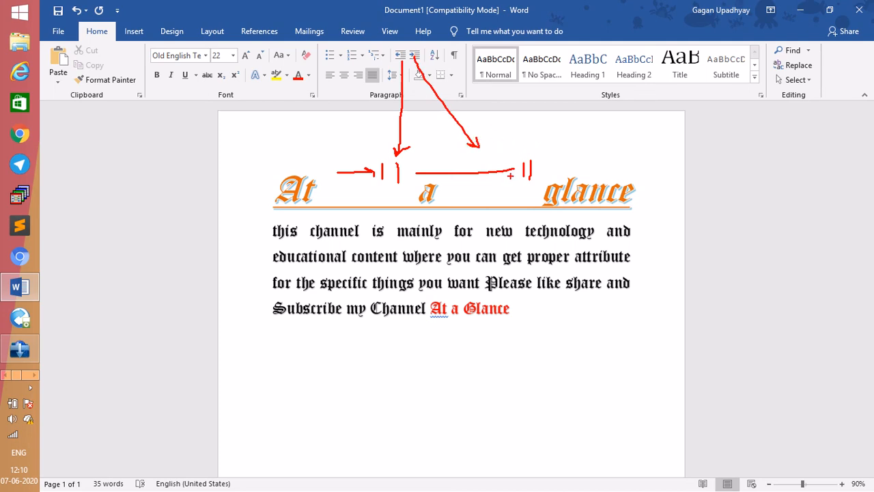
mouse_move(518, 122)
mouse_down()
mouse_move(518, 135)
mouse_move(569, 143)
mouse_up()
mouse_move(424, 163)
mouse_down()
mouse_move(408, 176)
mouse_move(459, 186)
mouse_up()
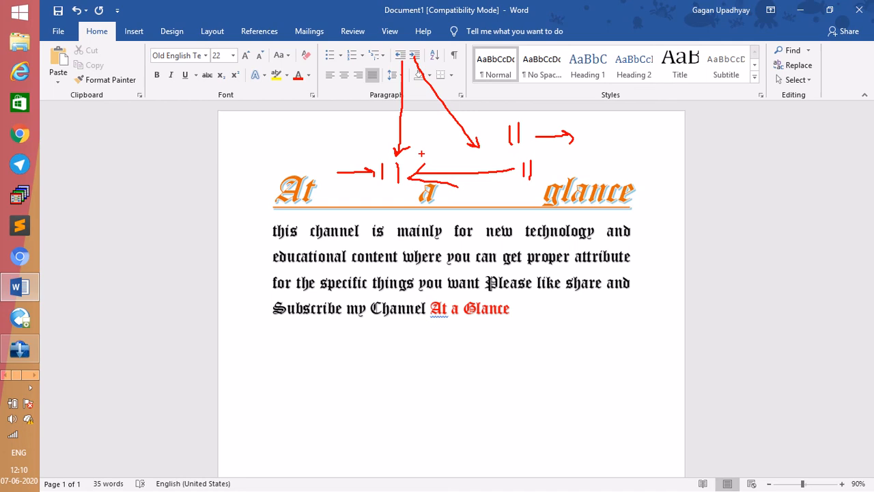
mouse_move(396, 71)
mouse_down()
mouse_move(283, 179)
mouse_move(311, 351)
mouse_move(320, 351)
mouse_move(298, 368)
mouse_up()
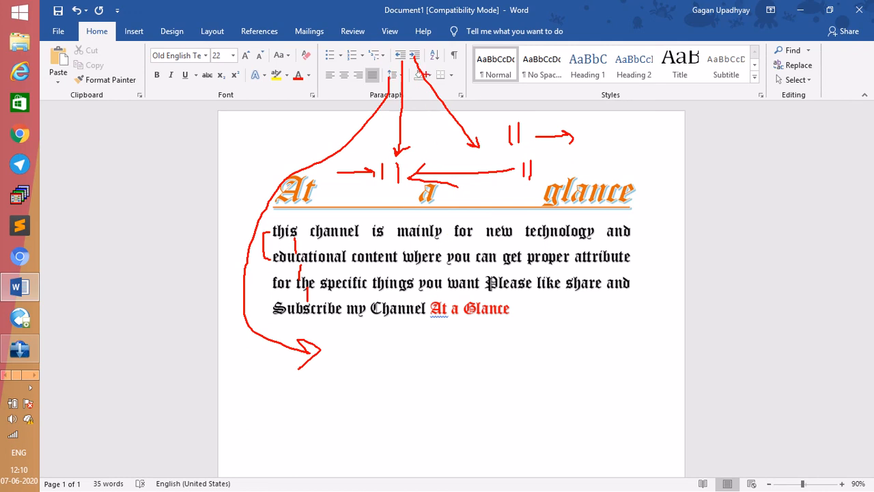
drag(419, 74, 499, 403)
mouse_move(542, 332)
mouse_down()
mouse_move(560, 342)
mouse_move(579, 332)
mouse_move(570, 278)
mouse_move(625, 422)
mouse_move(685, 270)
mouse_up()
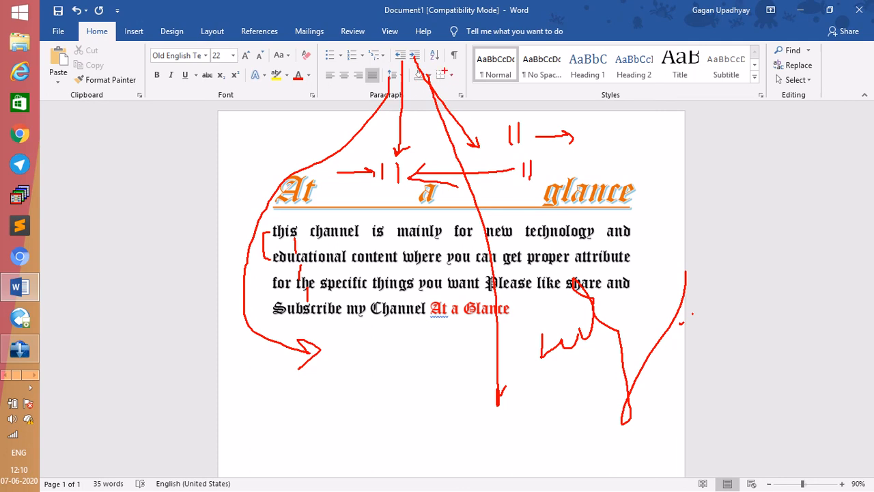
mouse_move(444, 71)
mouse_down()
mouse_move(325, 129)
mouse_move(254, 148)
mouse_up()
drag(111, 185, 127, 211)
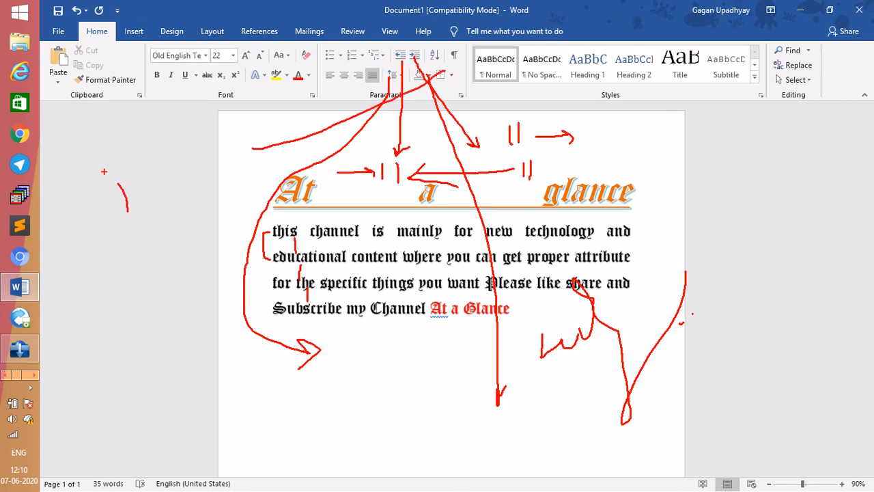
mouse_move(141, 155)
mouse_down()
mouse_move(108, 203)
mouse_move(270, 163)
mouse_up()
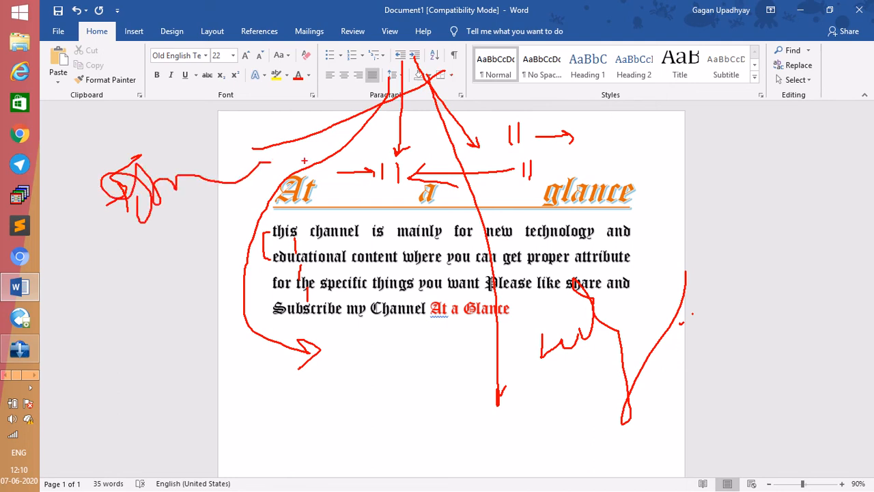
mouse_move(303, 197)
mouse_down()
mouse_move(355, 71)
mouse_move(345, 181)
mouse_move(403, 147)
mouse_move(418, 197)
mouse_up()
mouse_move(401, 143)
mouse_down()
mouse_move(411, 128)
mouse_move(433, 161)
mouse_move(441, 109)
mouse_up()
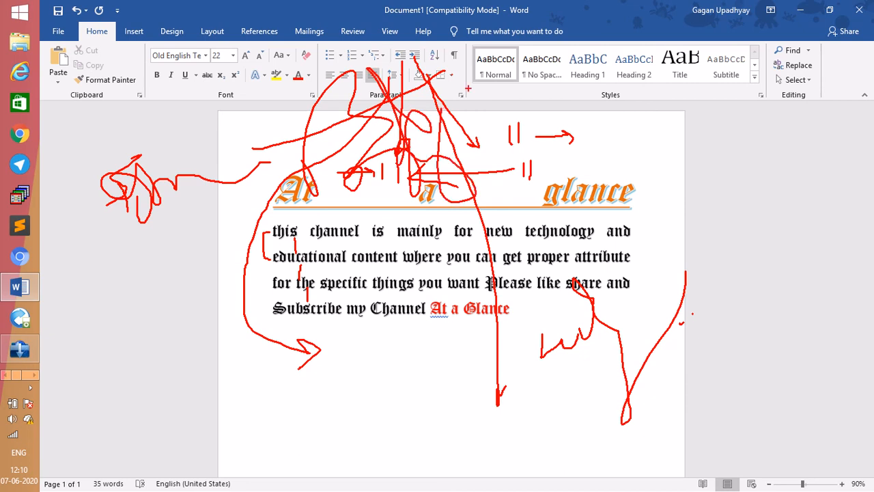
key(Escape)
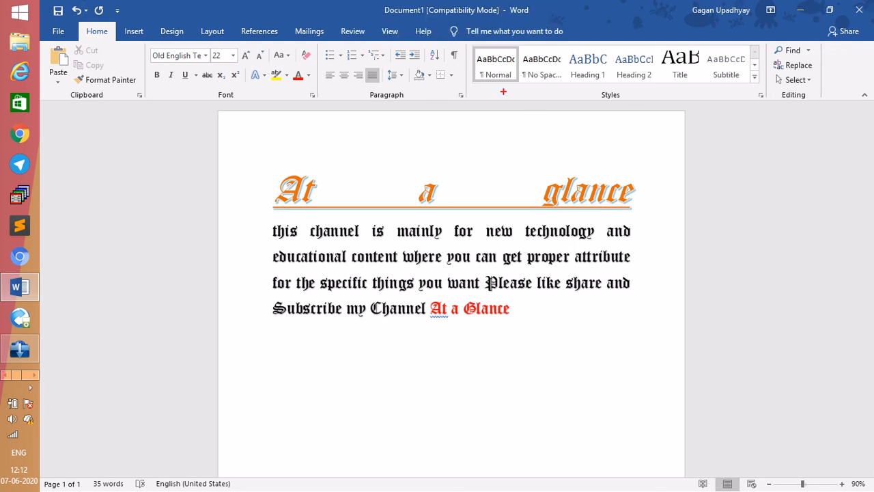
mouse_move(496, 93)
mouse_down()
mouse_move(502, 150)
mouse_move(761, 166)
mouse_move(763, 91)
mouse_up()
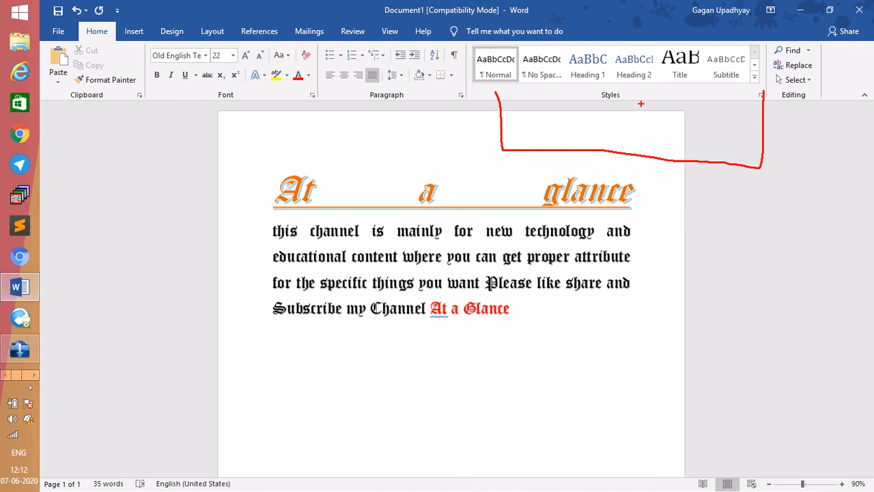
mouse_move(626, 92)
mouse_down()
mouse_move(647, 169)
mouse_move(668, 142)
mouse_up()
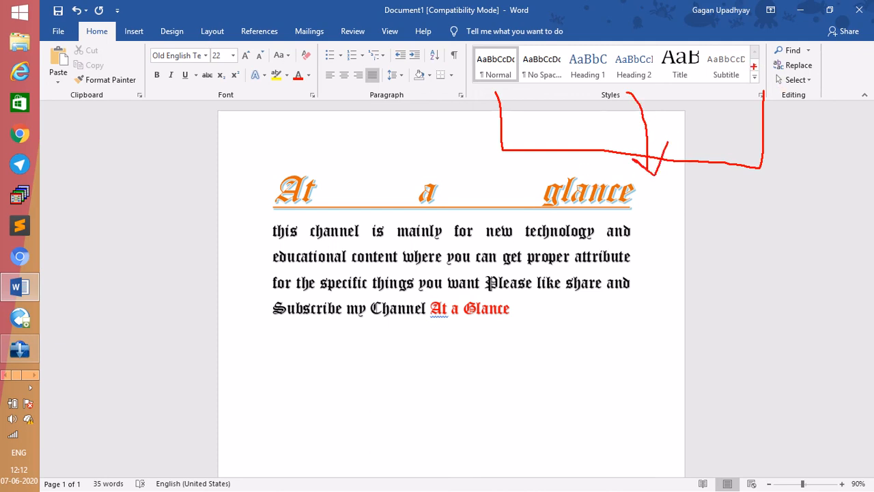
mouse_move(753, 66)
mouse_down()
mouse_move(764, 143)
mouse_move(785, 149)
mouse_up()
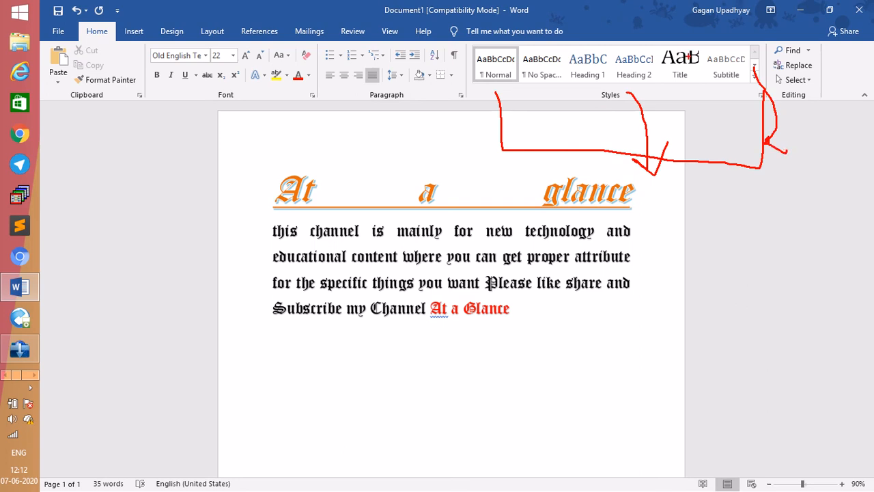
mouse_move(745, 33)
mouse_down()
mouse_move(757, 96)
mouse_move(706, 21)
mouse_up()
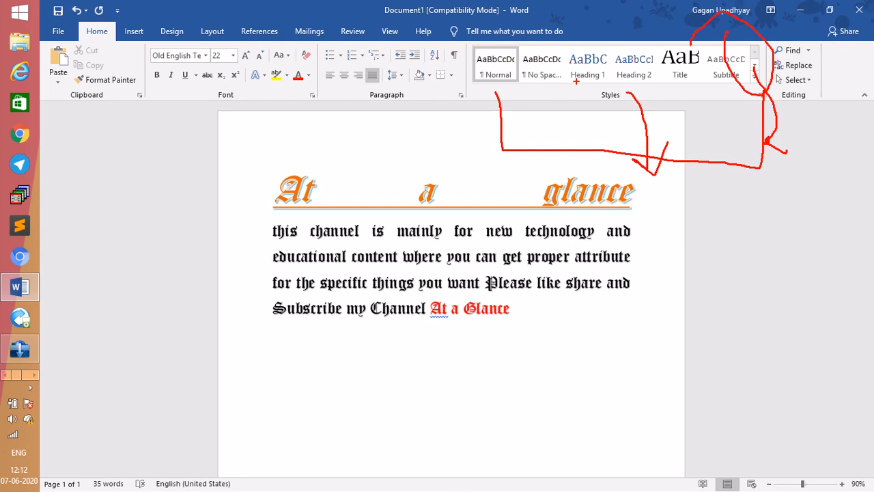
key(Escape)
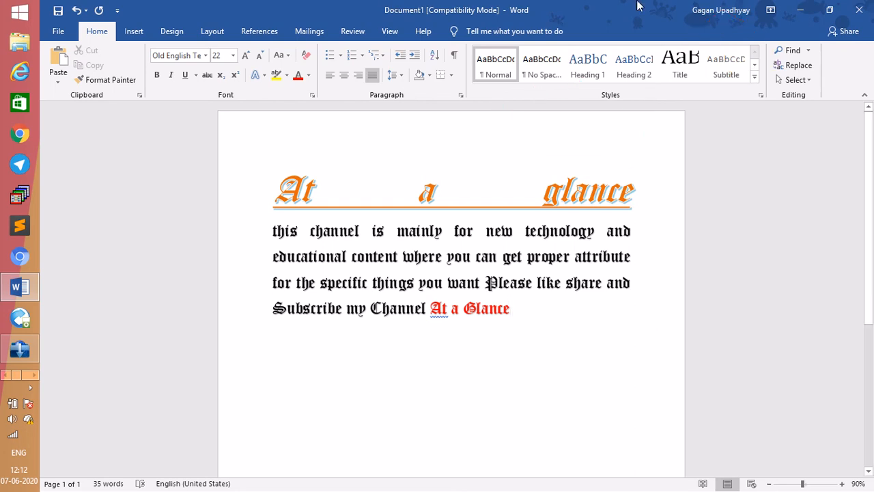
Step: Apply the Heading 1, Heading 2 and Heading 3 styles in turn to the sample text, ending with Heading 4
click(579, 66)
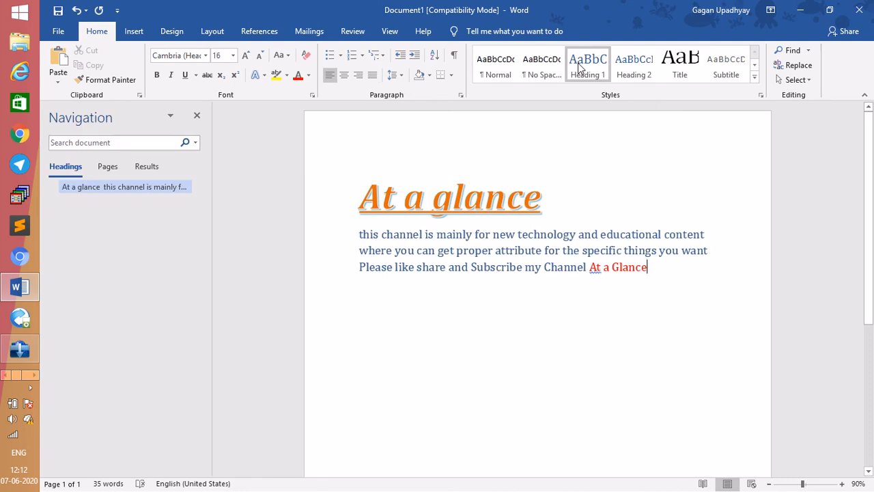
click(634, 67)
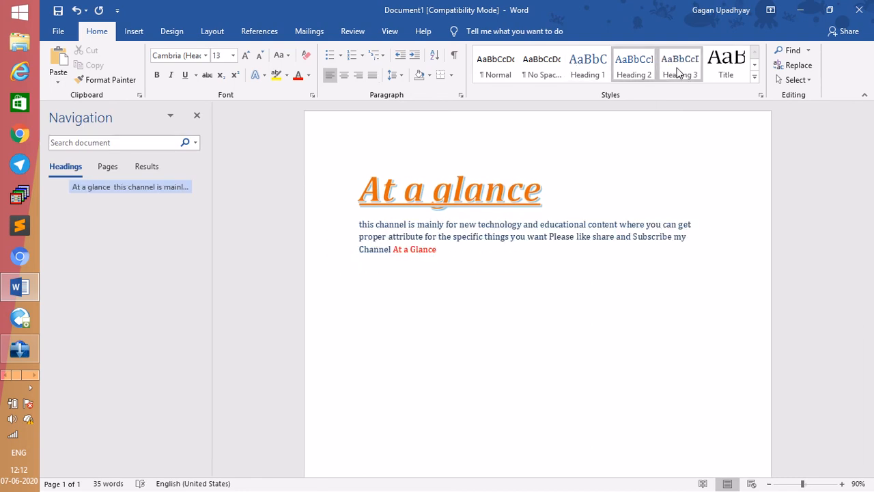
click(677, 73)
click(727, 71)
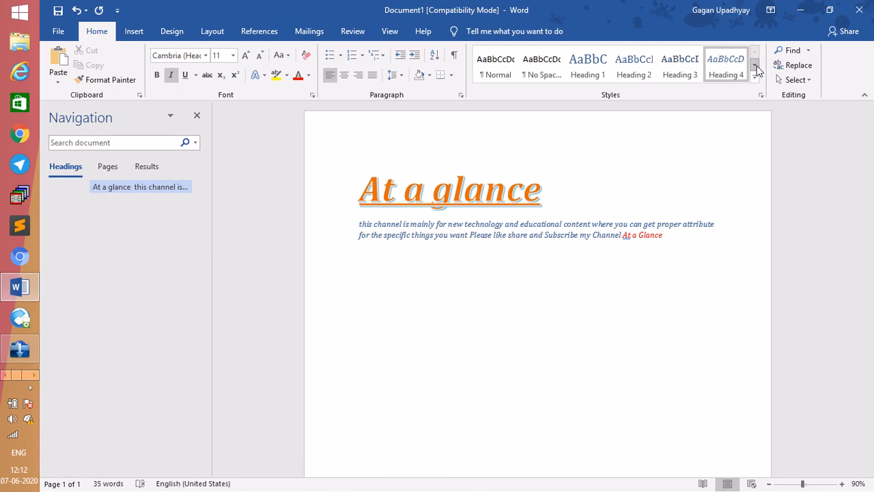
Step: Browse the full set of paragraph and text styles, previewing Intense Quote on the sample text without applying it
click(755, 66)
click(755, 66)
click(755, 52)
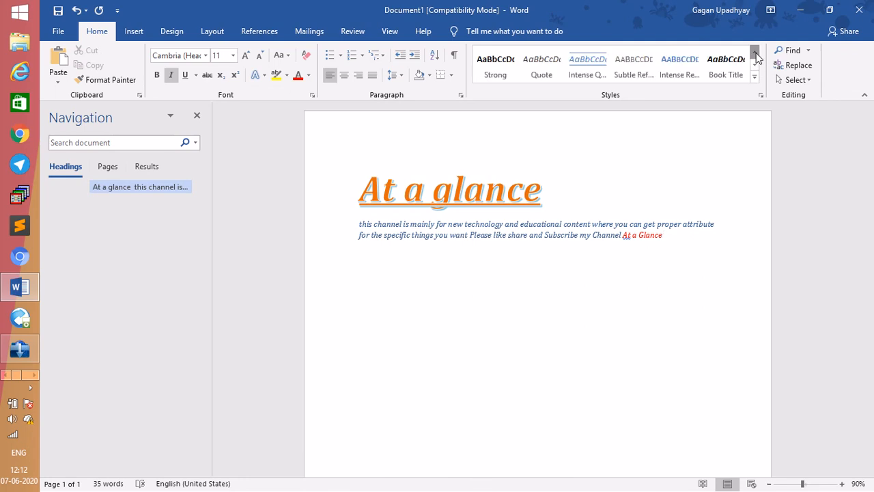
click(754, 79)
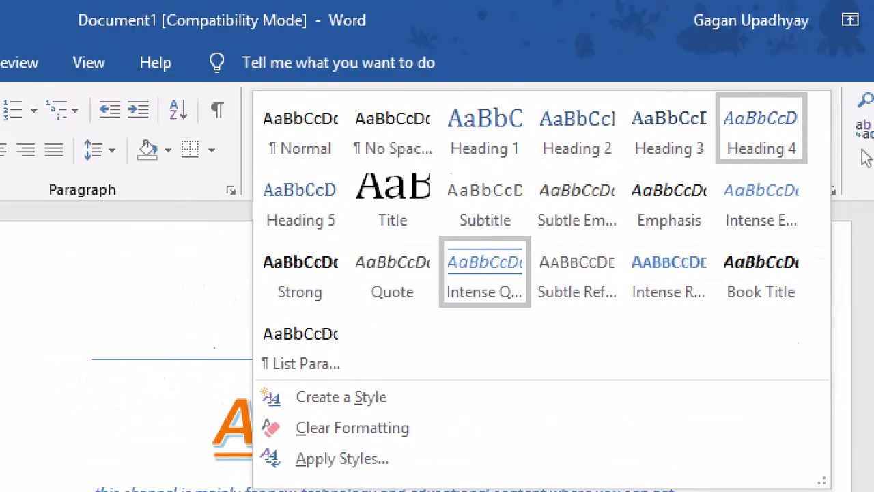
key(Escape)
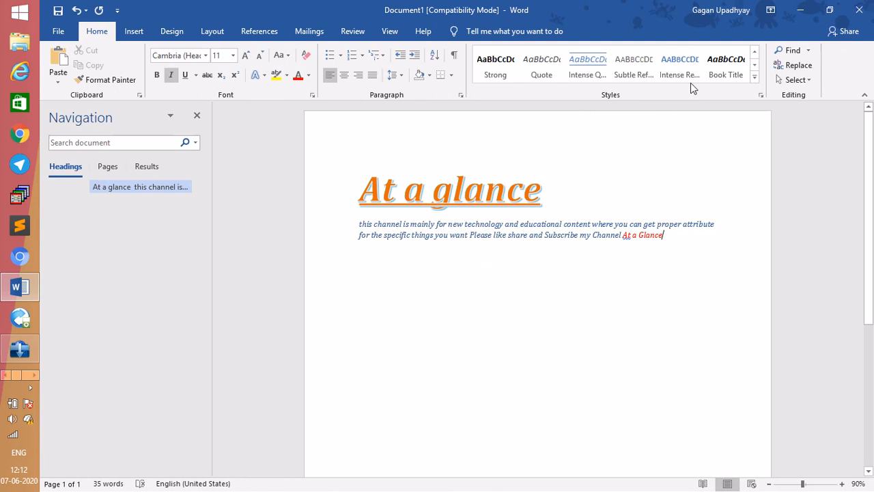
click(755, 64)
Step: View the Find choices and the Go To page options, and close them without jumping anywhere
click(805, 51)
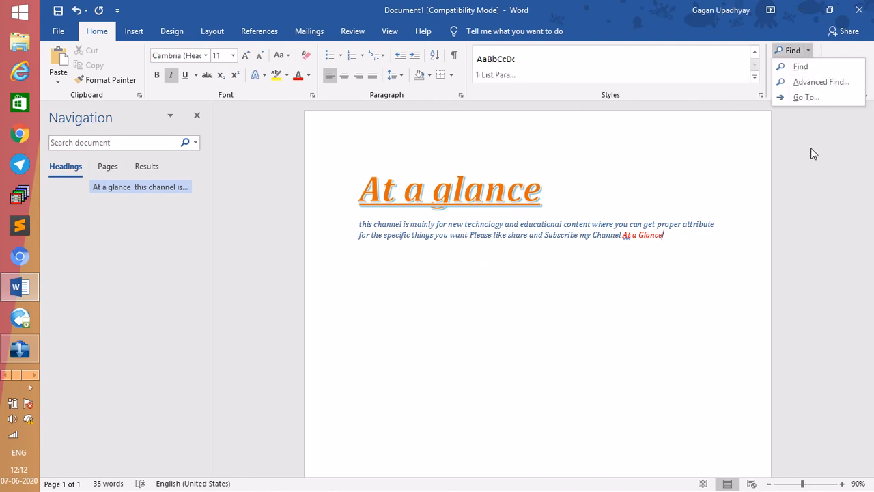
click(806, 97)
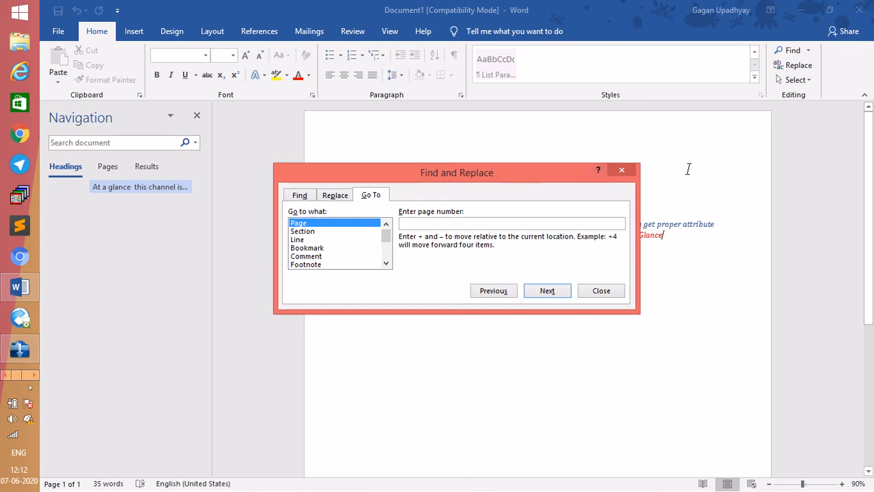
click(622, 170)
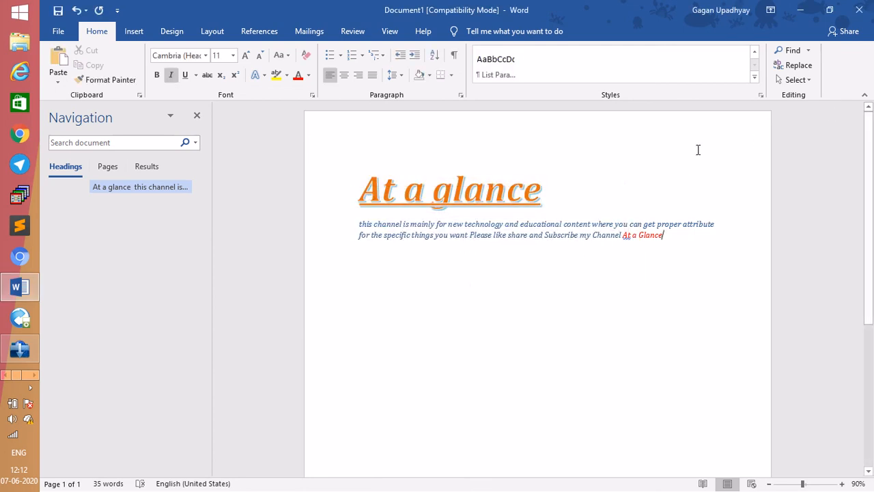
drag(262, 177, 655, 362)
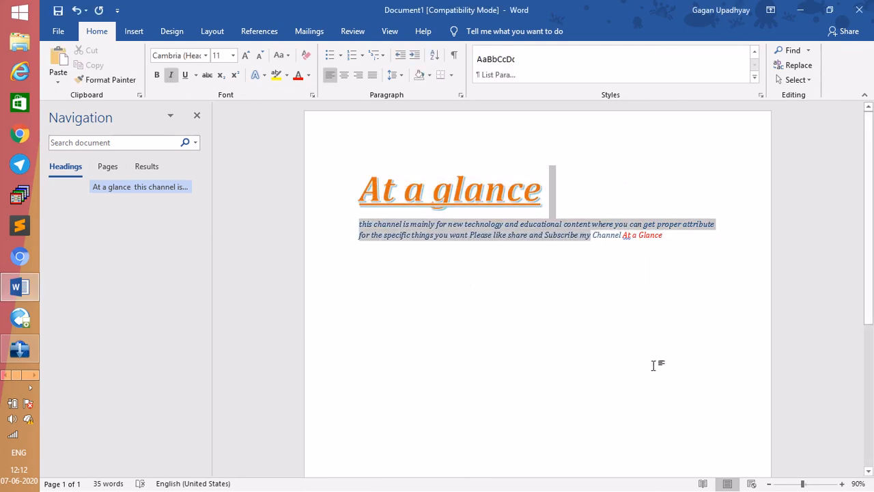
click(607, 235)
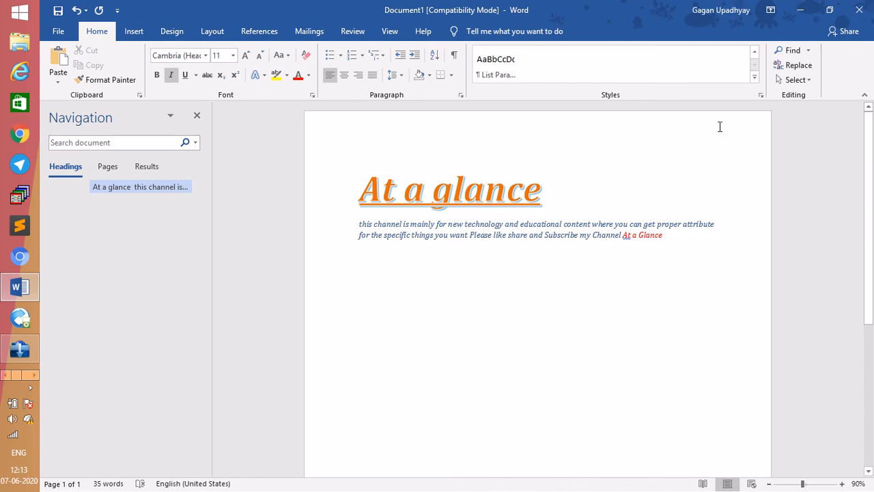
click(554, 188)
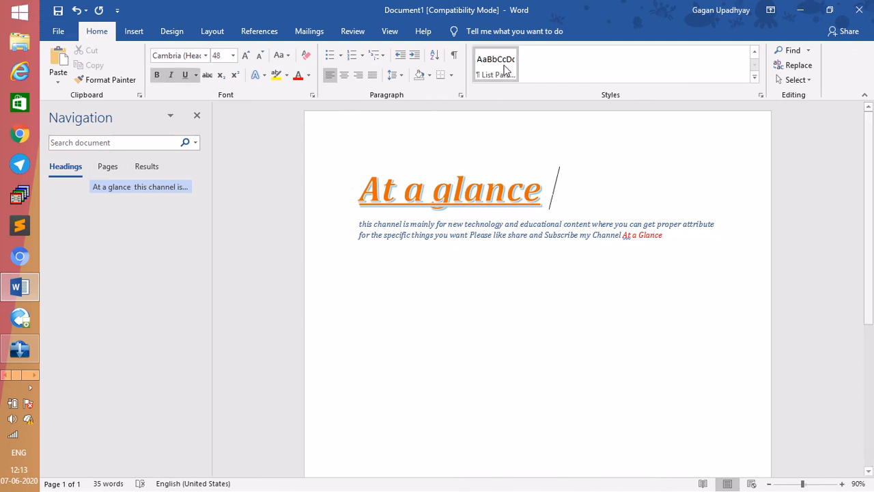
click(755, 51)
click(755, 52)
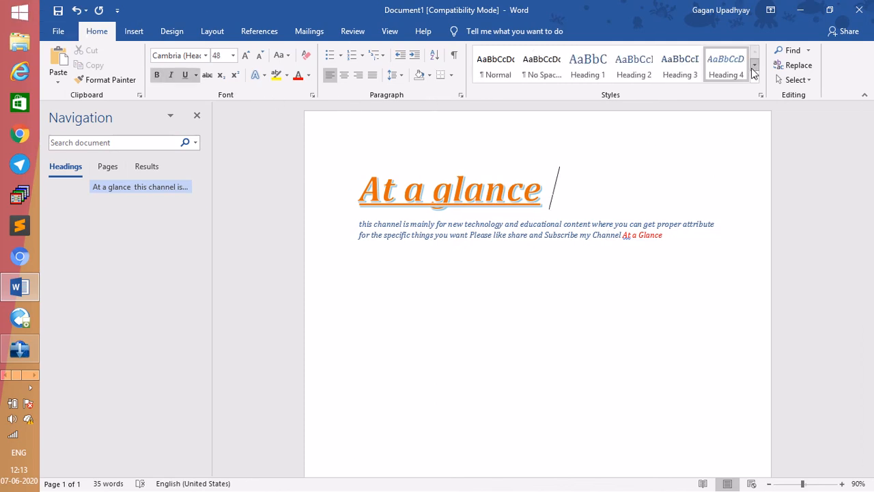
click(755, 65)
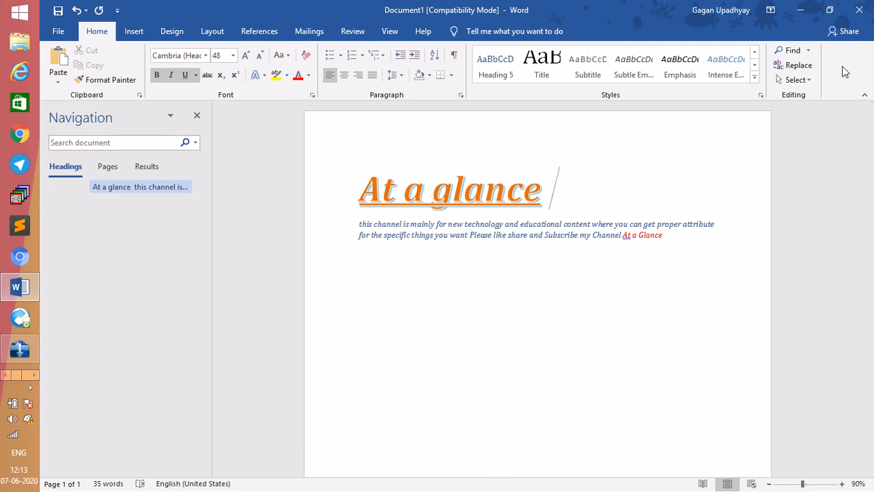
Step: View the Replace, Find and Go To options, including the Bookmark, Comment, Footnote and Section targets
click(794, 65)
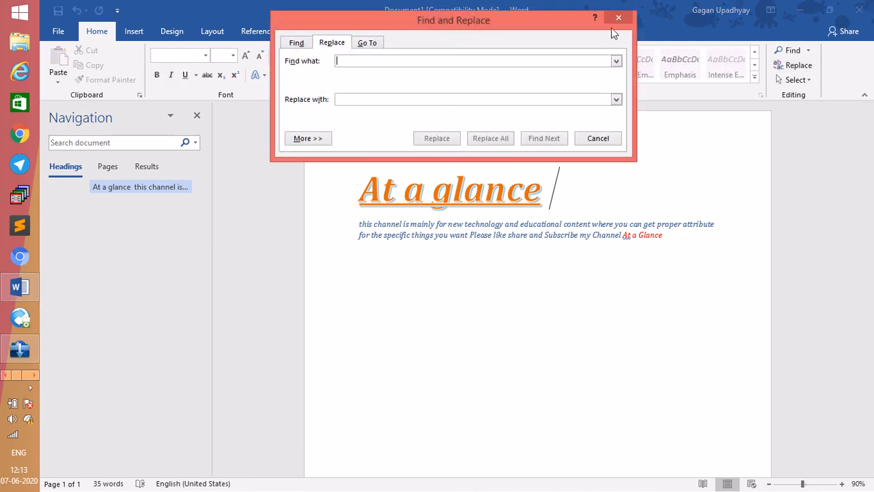
click(296, 42)
click(368, 43)
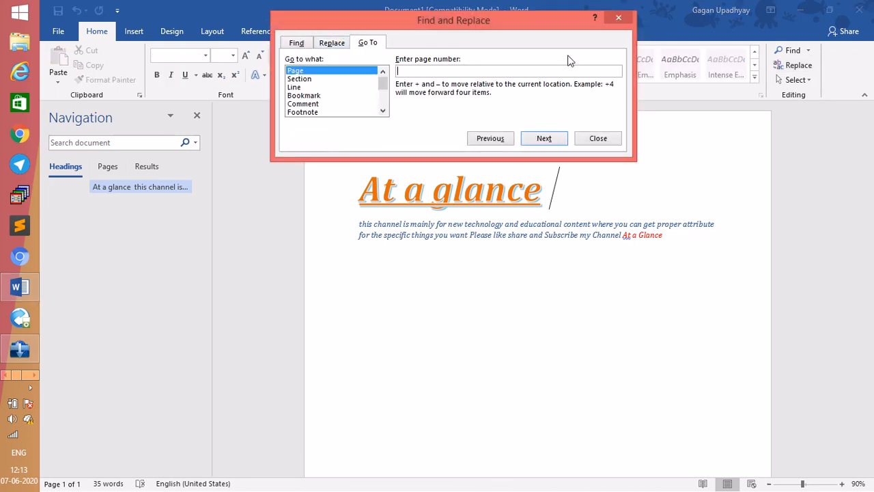
click(304, 97)
click(310, 105)
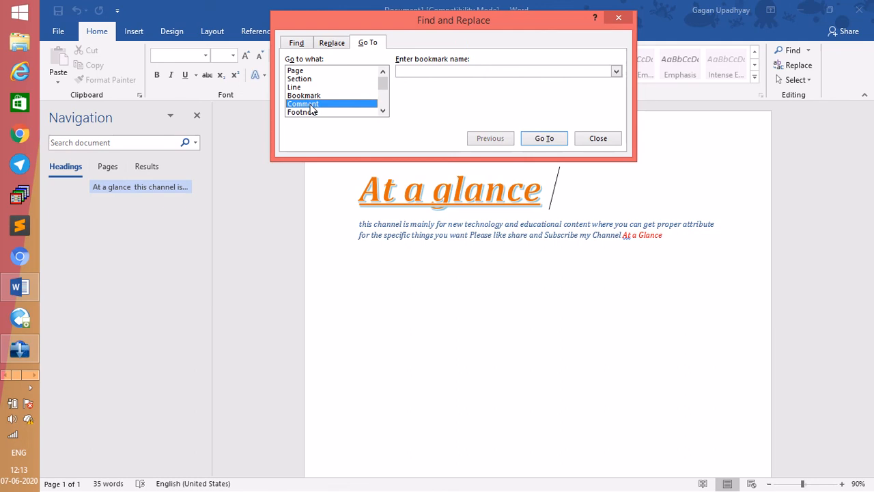
click(312, 112)
click(301, 79)
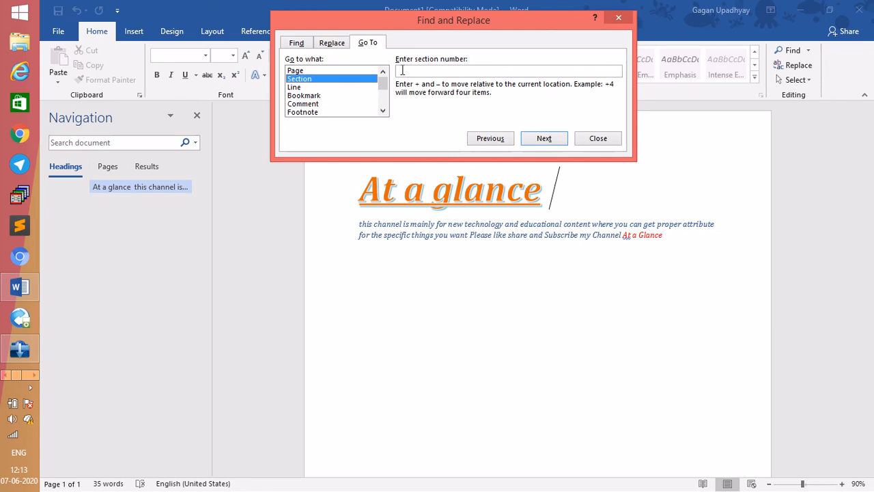
click(301, 94)
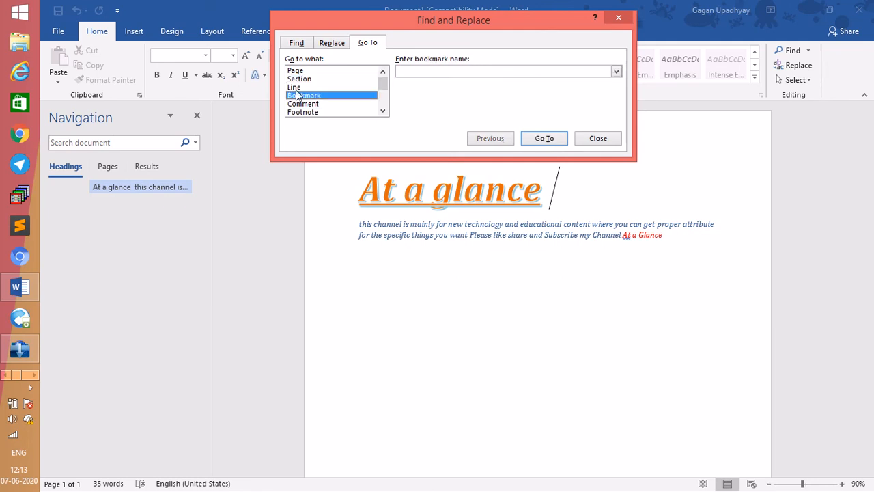
Step: Use Go To to jump to line 1, close the dialog, and toggle the collapse marker beside the "At a glance" heading
click(344, 86)
click(411, 70)
text(1)
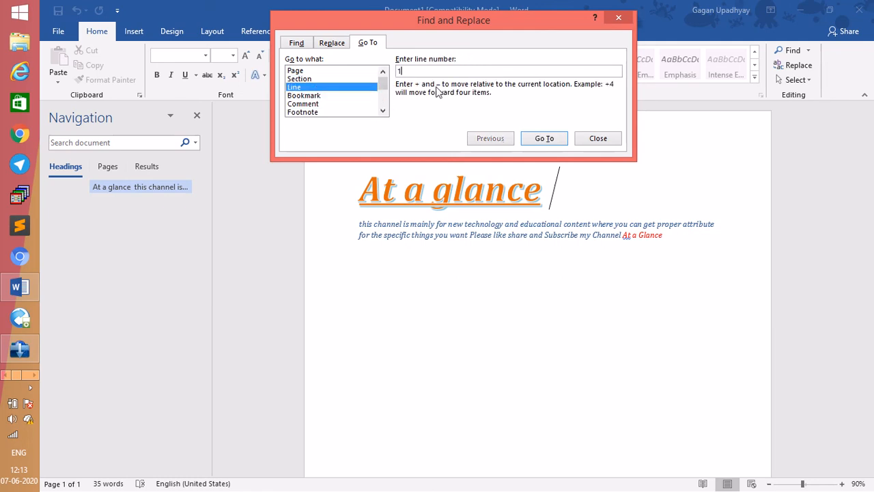
click(543, 139)
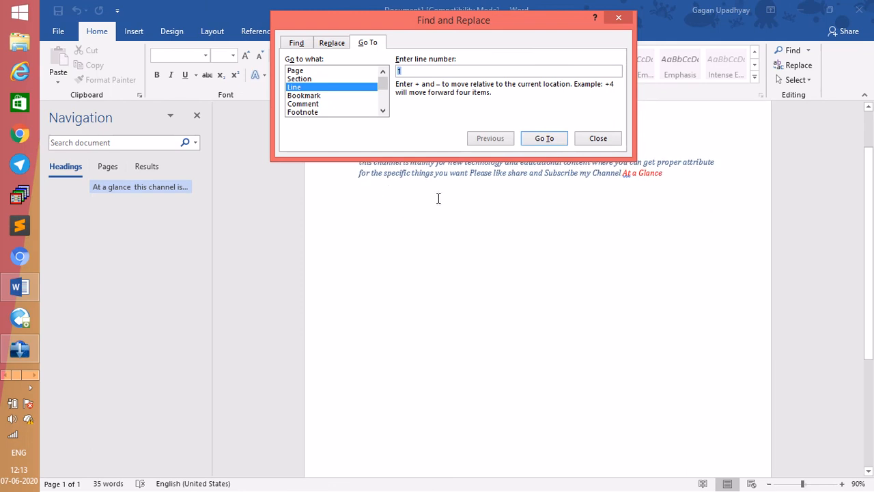
click(598, 138)
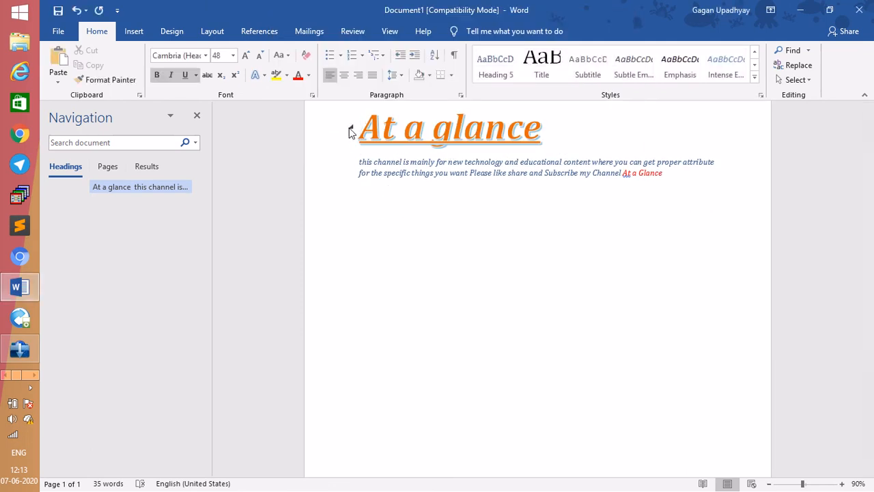
drag(359, 153, 551, 121)
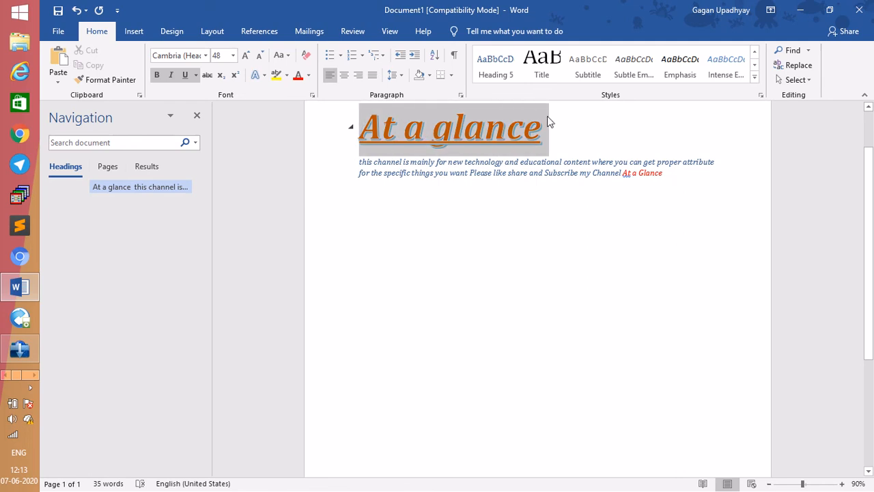
click(352, 130)
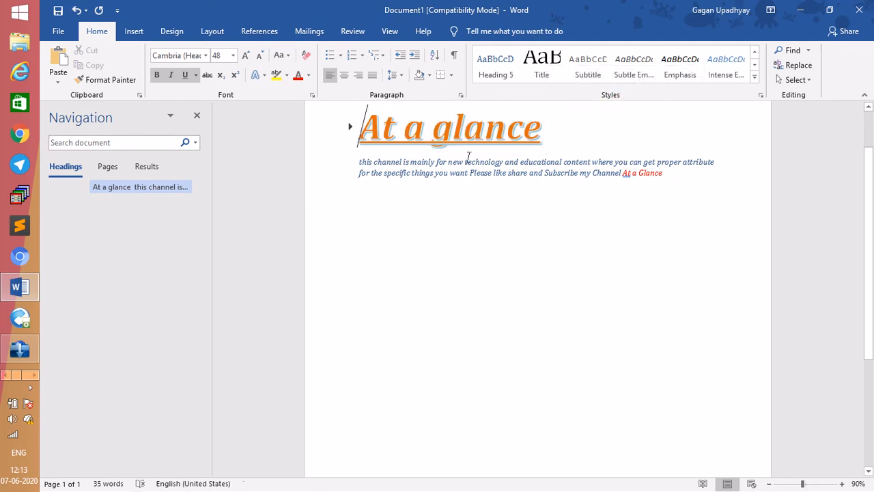
Step: View Advanced Find and compare its Replace and Go To options, including the list of earlier search entries
click(807, 51)
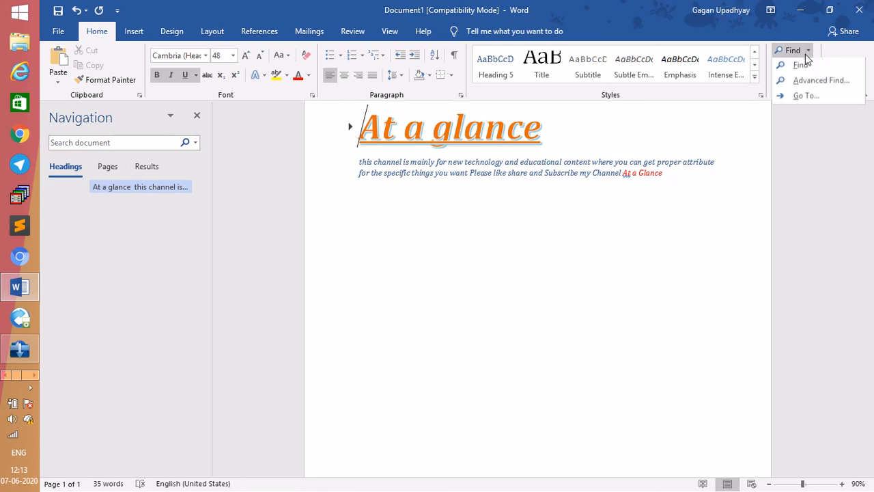
click(829, 81)
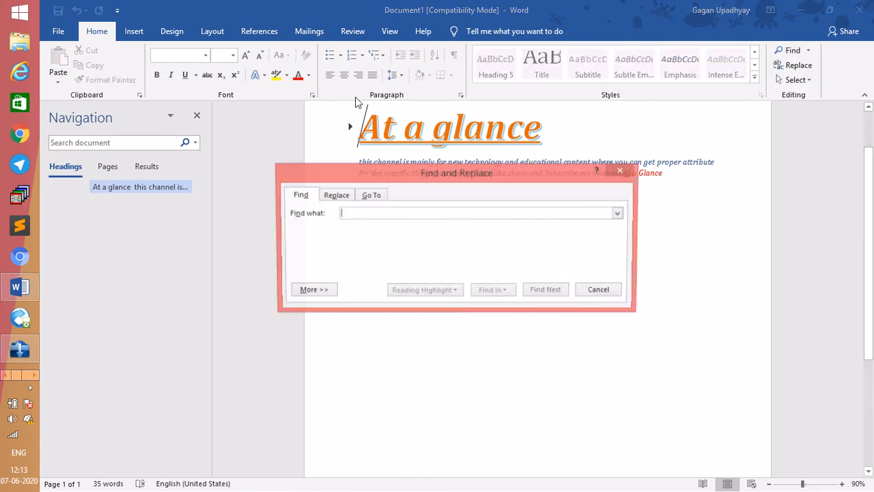
click(333, 196)
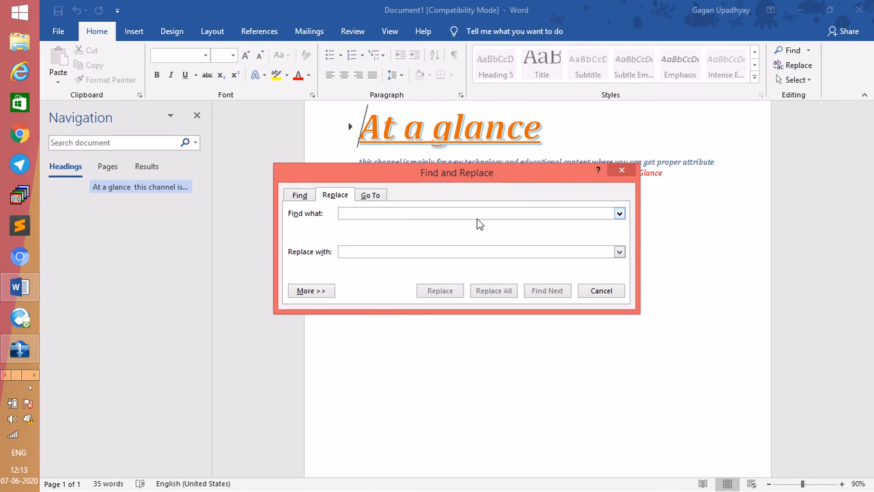
click(619, 214)
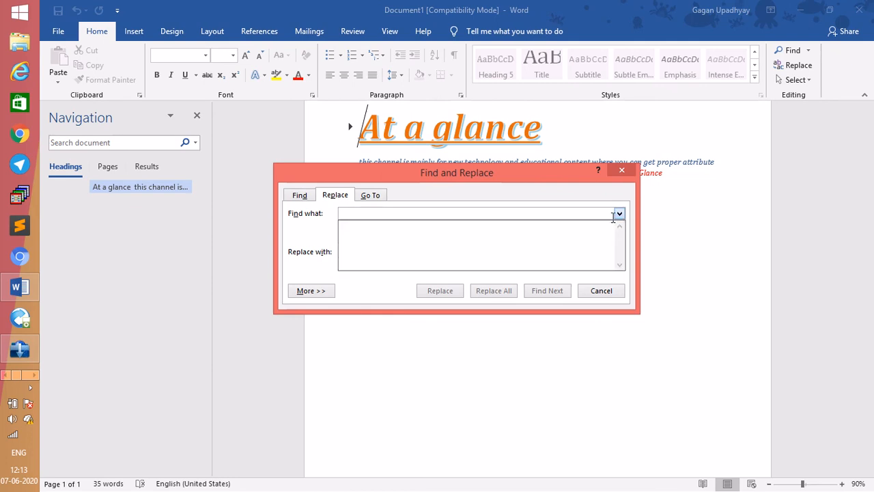
click(381, 216)
click(374, 196)
click(301, 195)
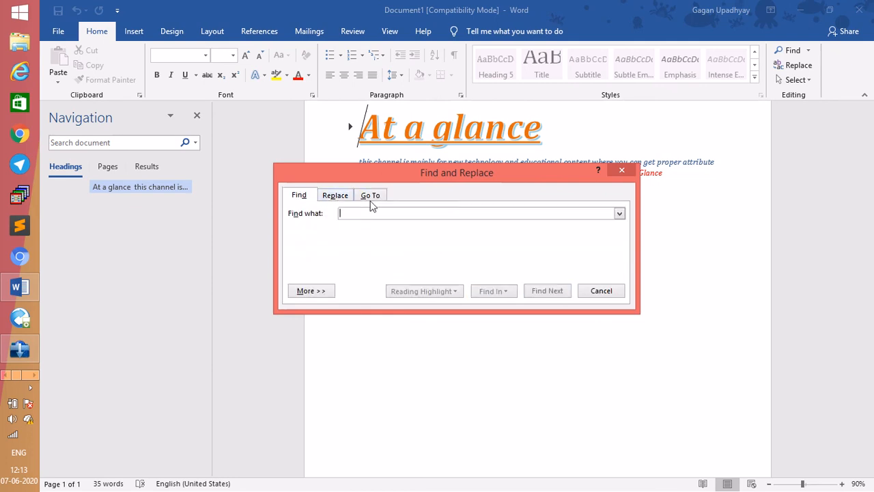
click(339, 196)
click(304, 196)
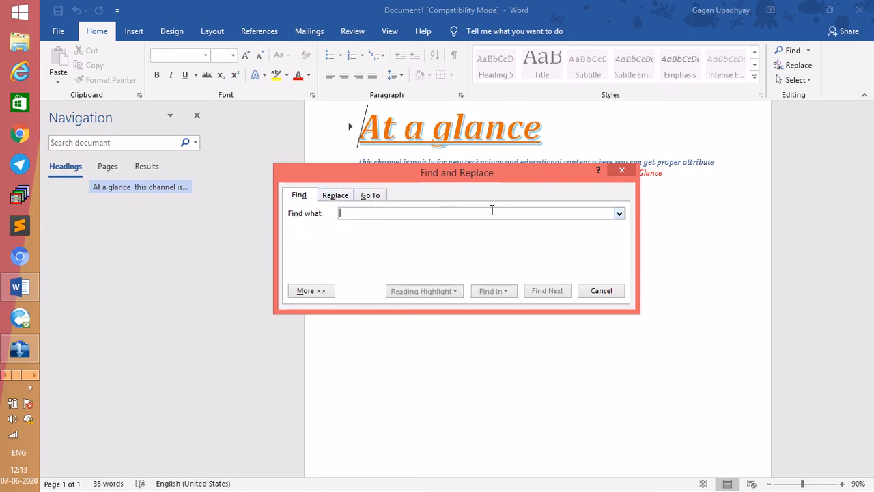
Step: Examine the expanded search options in Find, such as match case and wildcards, and close the dialog without searching
click(620, 214)
click(321, 292)
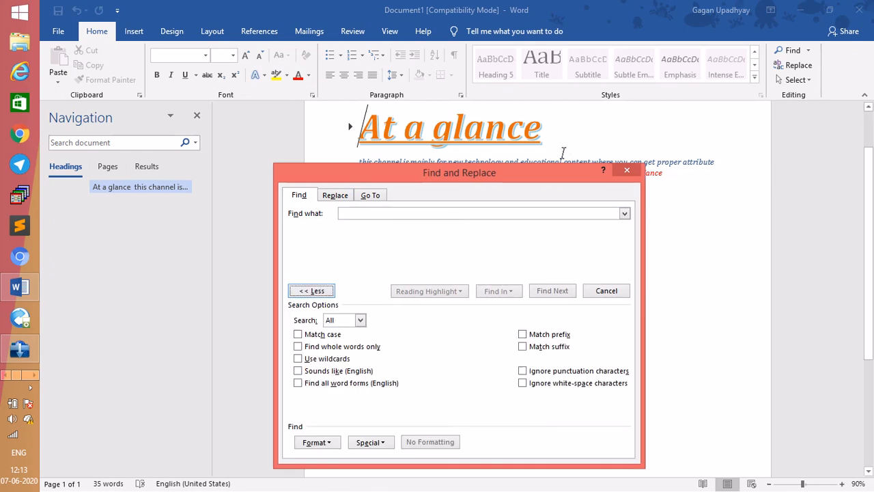
drag(470, 176, 478, 89)
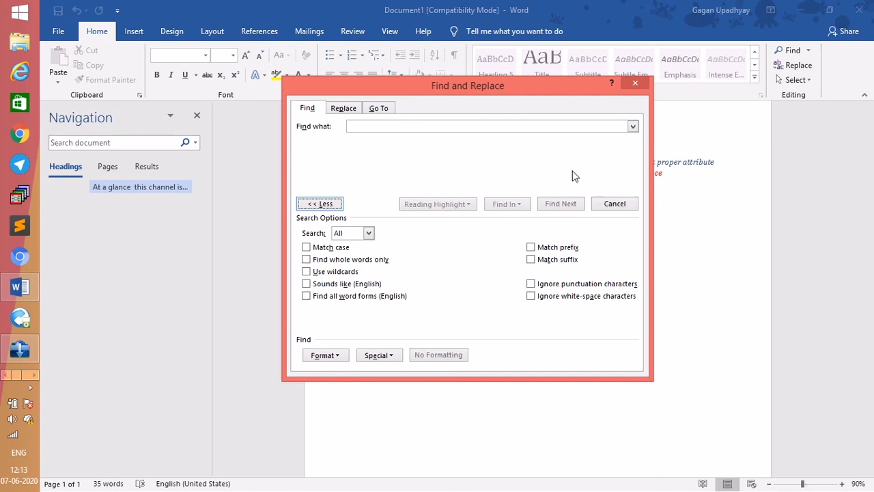
click(636, 82)
Step: Enlarge the word "this" at the start of the sample paragraph to font size 22
double_click(361, 162)
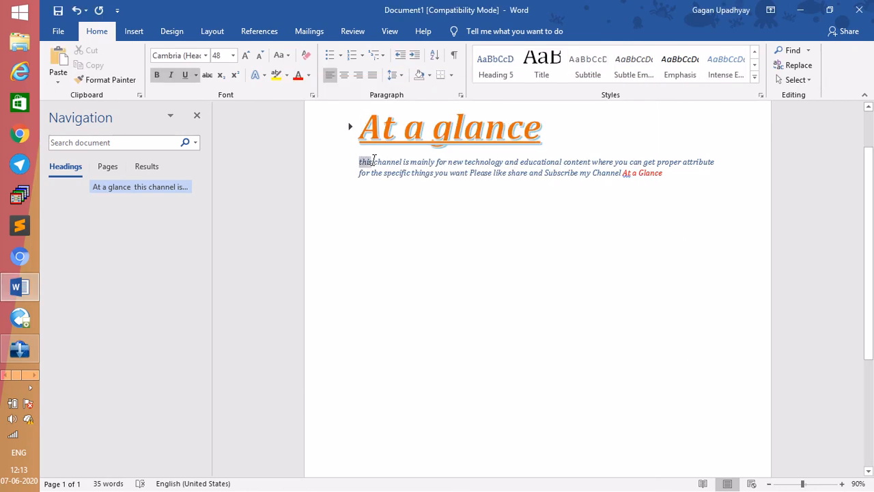
scroll(410, 201, up, 2)
scroll(408, 197, down, 2)
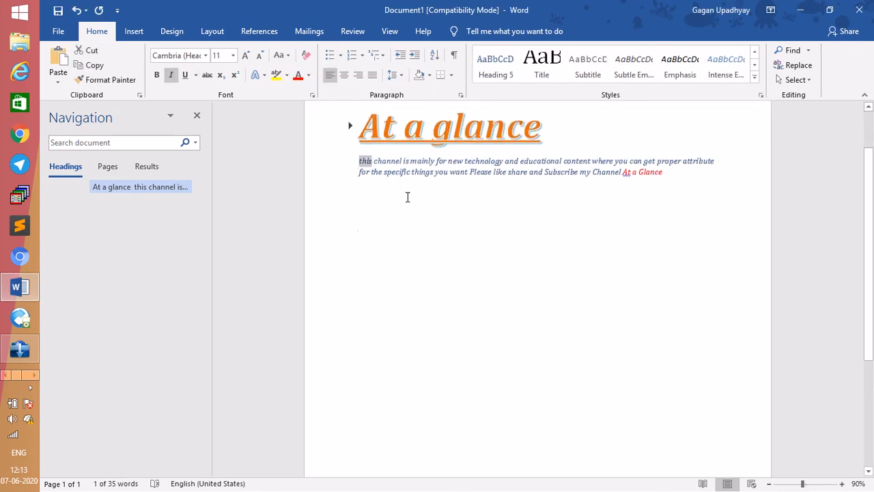
click(134, 31)
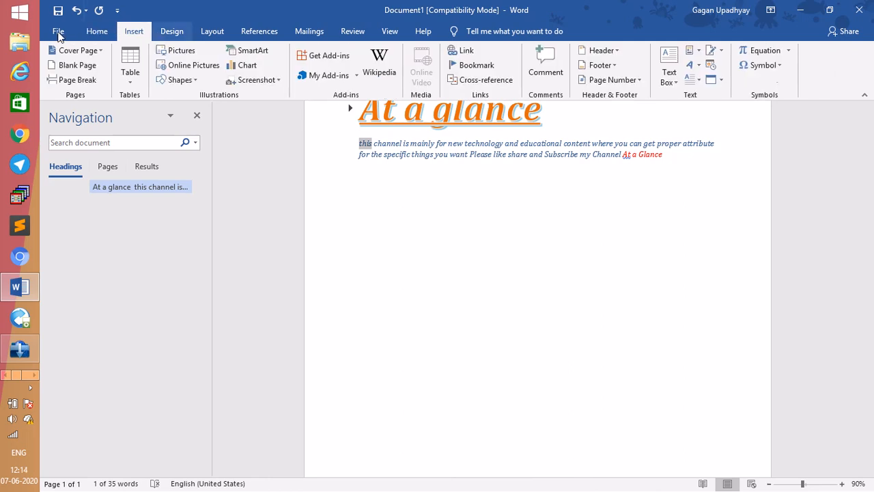
click(97, 31)
click(247, 55)
click(247, 54)
click(246, 55)
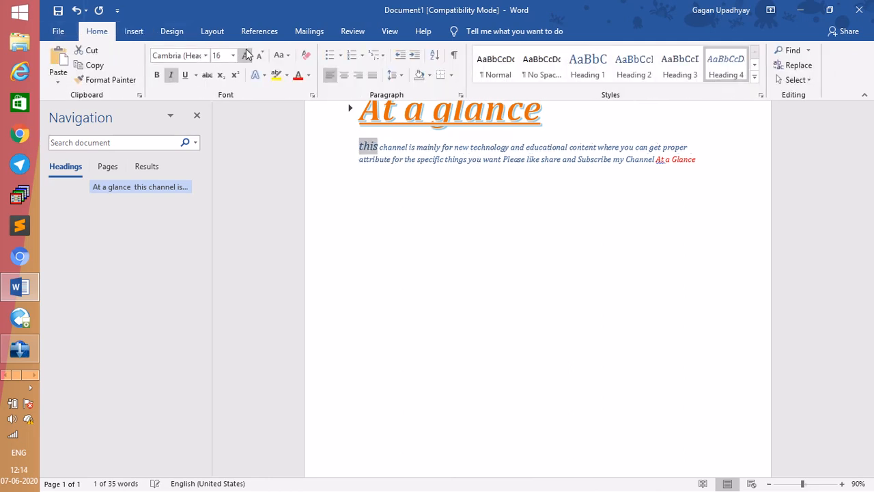
click(247, 54)
click(246, 54)
click(247, 54)
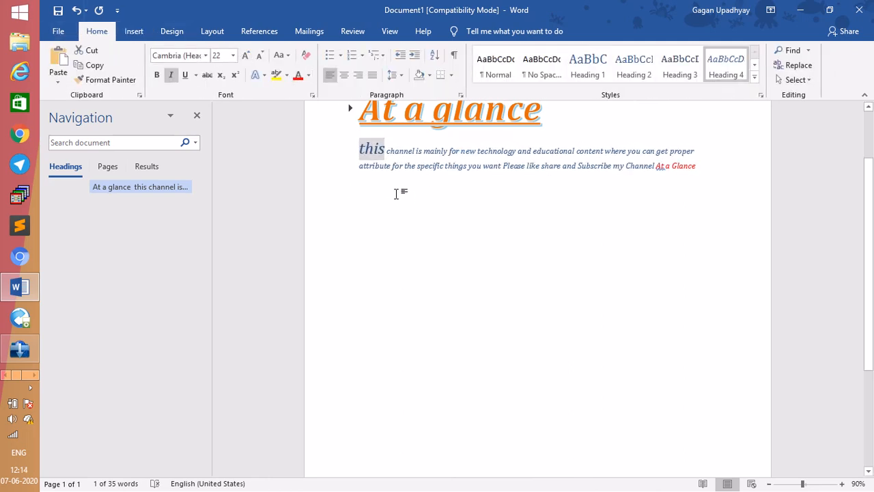
Step: Replace the enlarged word "this" with the capitalised "This"
click(402, 165)
drag(386, 151, 340, 152)
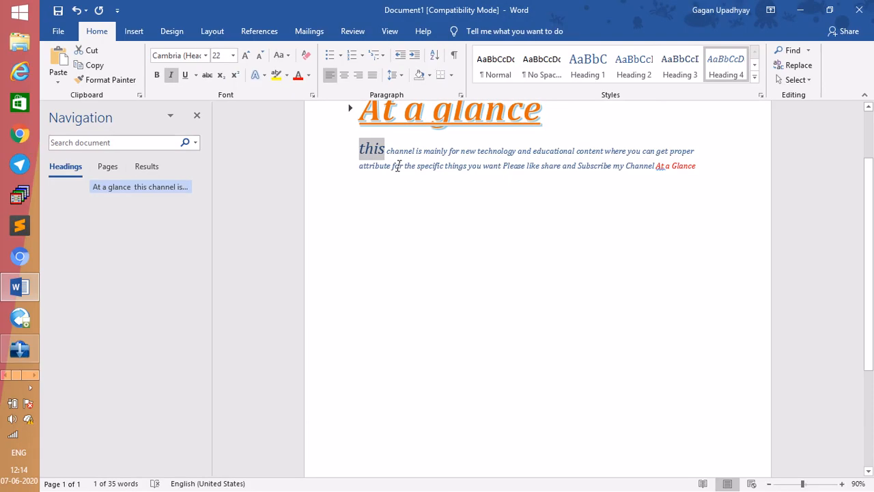
text(Th)
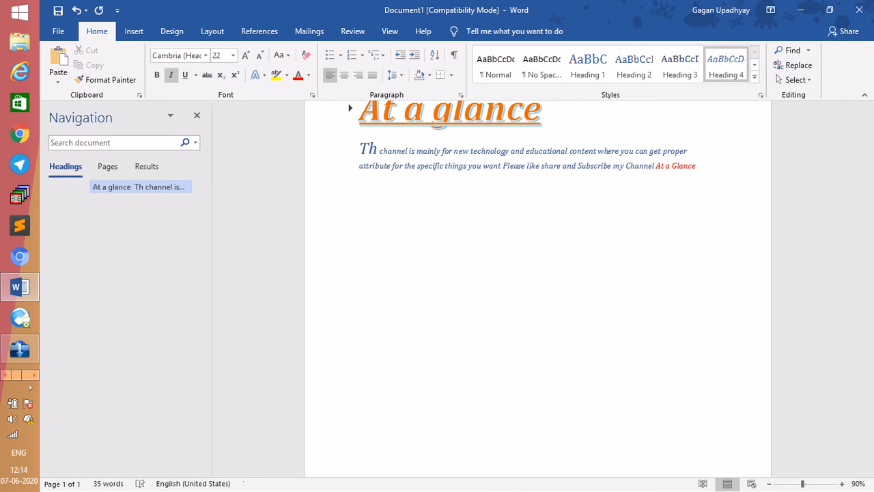
text(e)
key(BackSpace)
text(is)
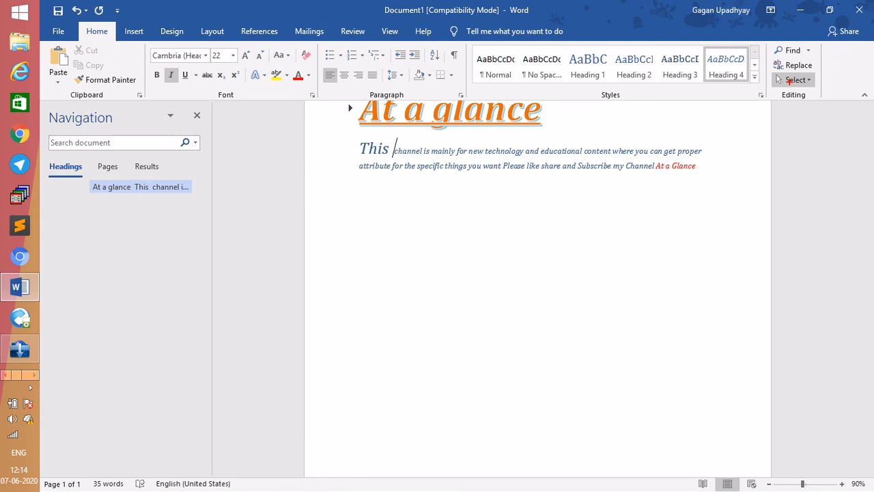
mouse_move(759, 39)
mouse_down()
mouse_move(766, 140)
mouse_move(813, 58)
mouse_up()
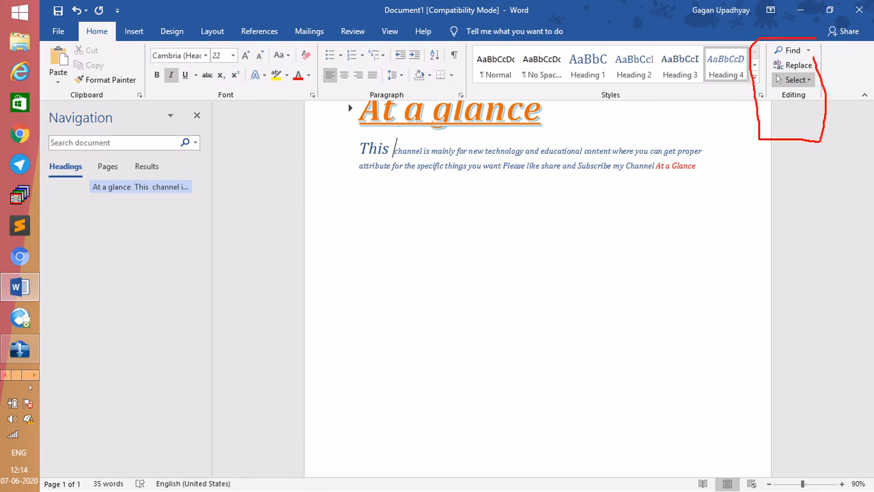
drag(821, 172, 796, 234)
drag(791, 182, 853, 220)
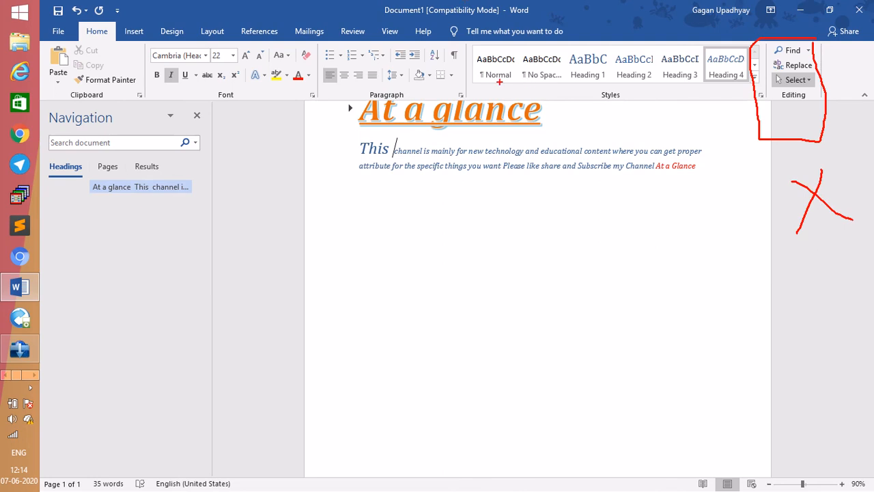
drag(499, 82, 756, 109)
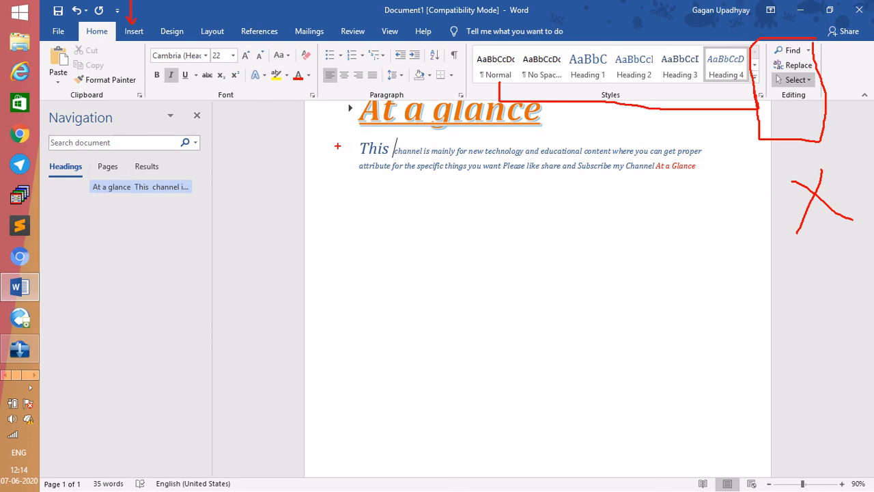
key(Escape)
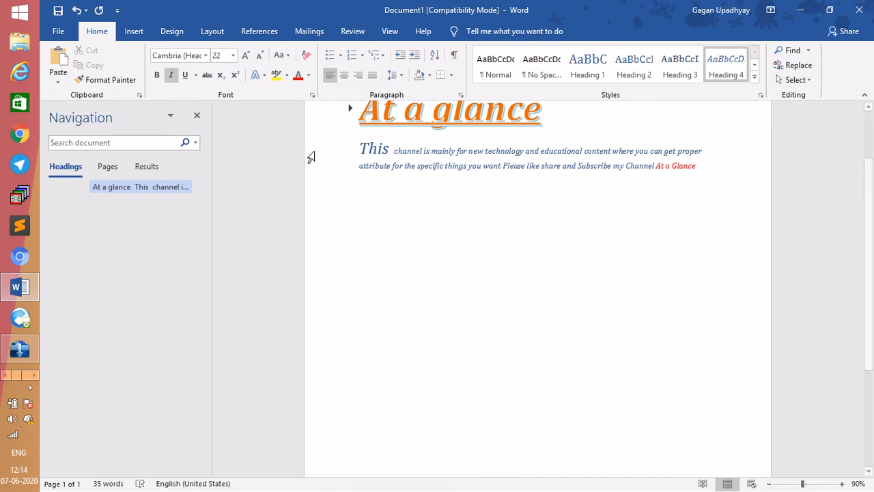
click(366, 208)
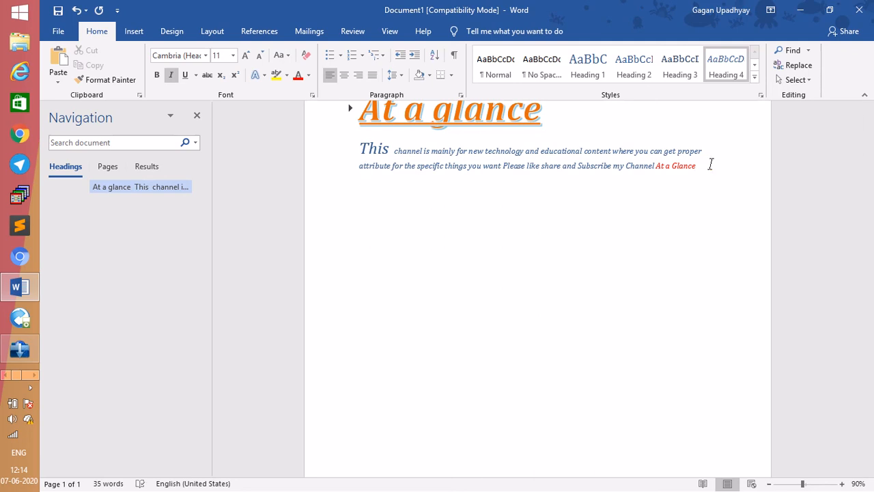
text(B)
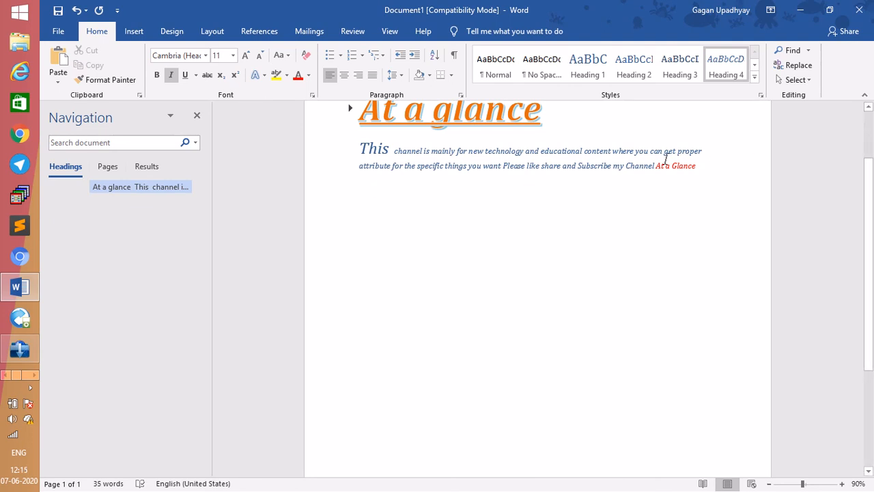
Step: Delete all the text in the document and close the Navigation pane
scroll(425, 230, up, 2)
click(355, 156)
key(ctrl+a)
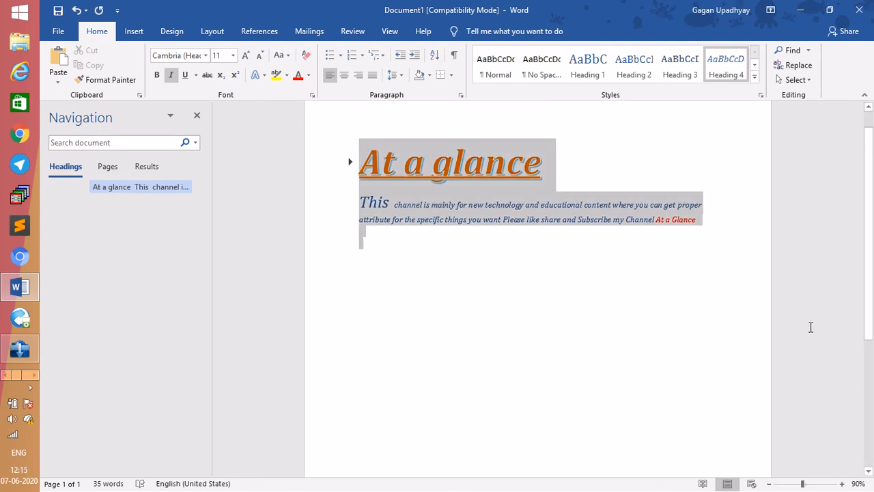
key(Delete)
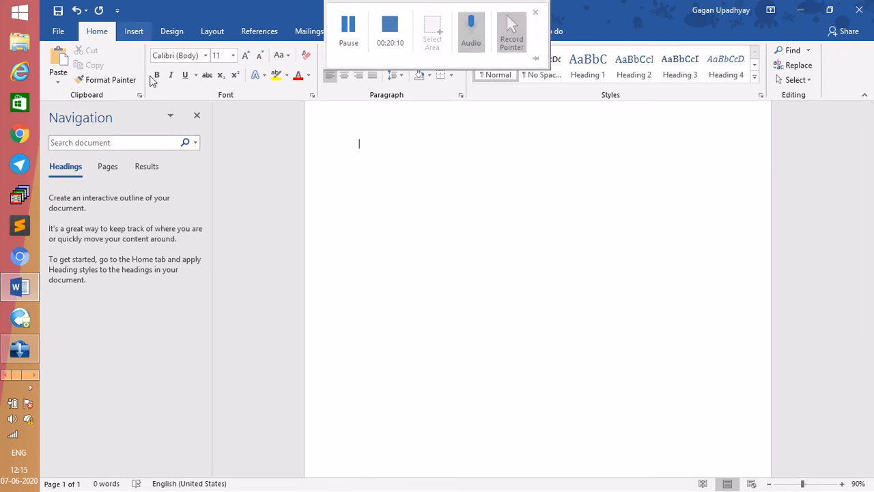
click(197, 115)
Step: Set the font size to 36 at the start of the empty document
click(133, 32)
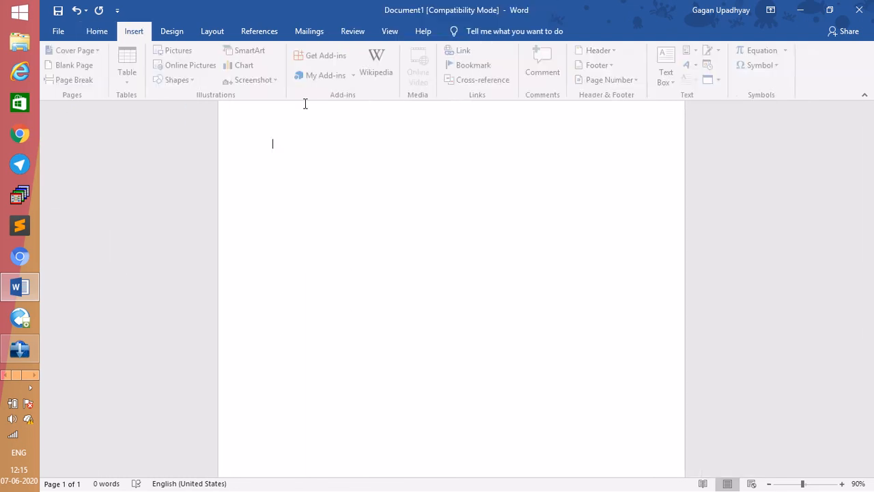
click(98, 32)
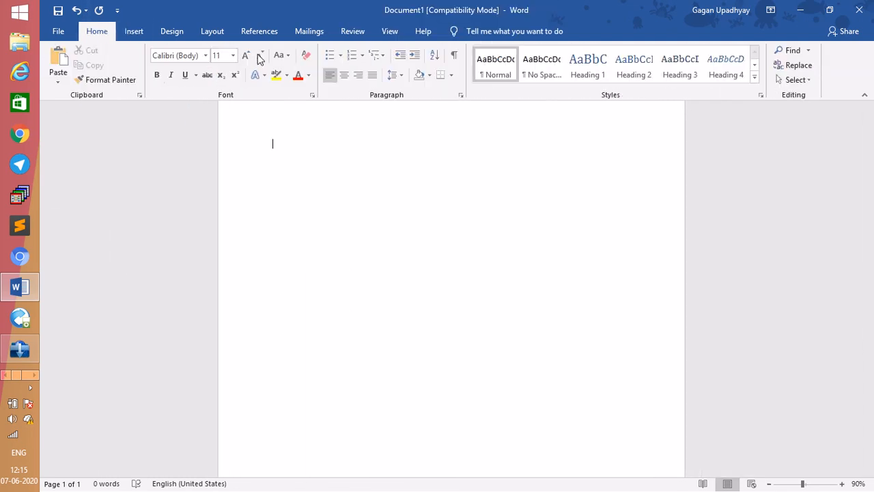
click(246, 59)
click(246, 58)
click(246, 57)
click(246, 57)
click(245, 57)
click(246, 57)
click(246, 57)
click(246, 57)
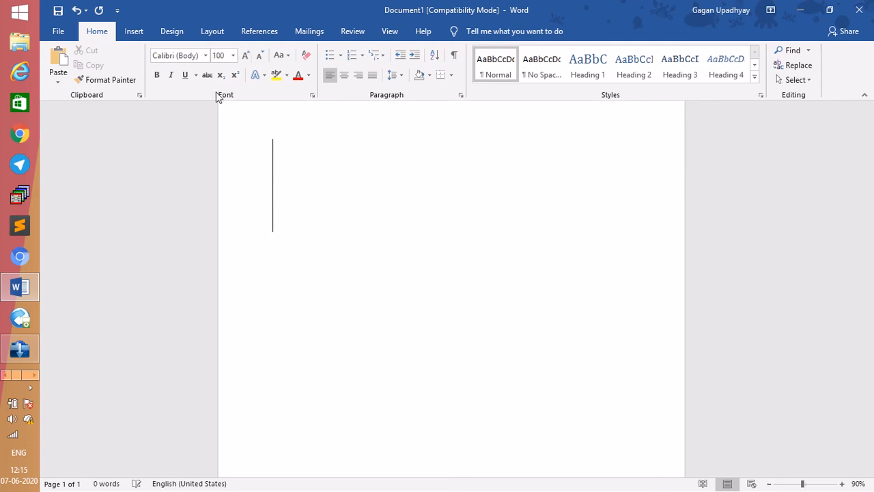
click(261, 56)
click(260, 56)
click(261, 56)
click(261, 56)
click(261, 56)
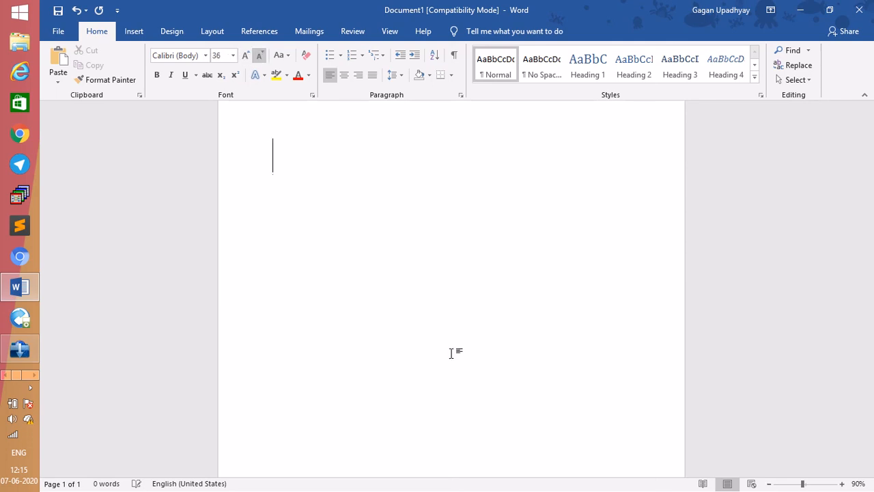
Step: Write "Bold – ctrl +B" as the first line of the document and start a new line
text(Bol)
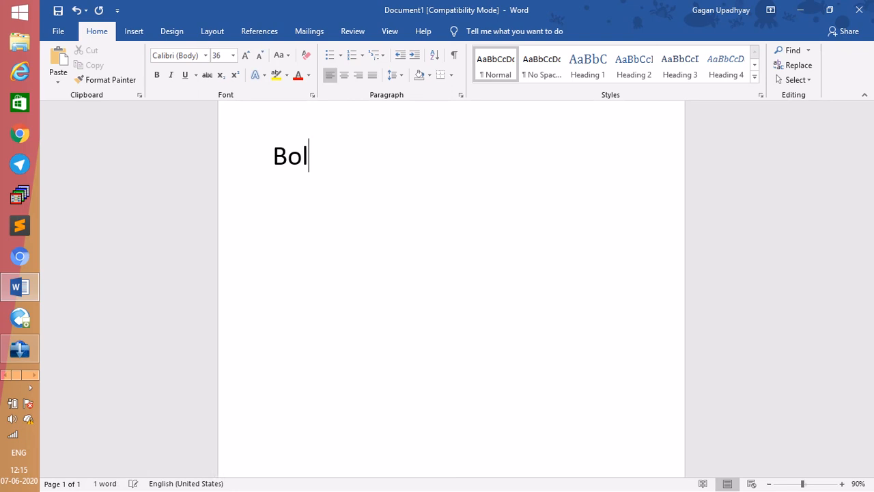
text(d - )
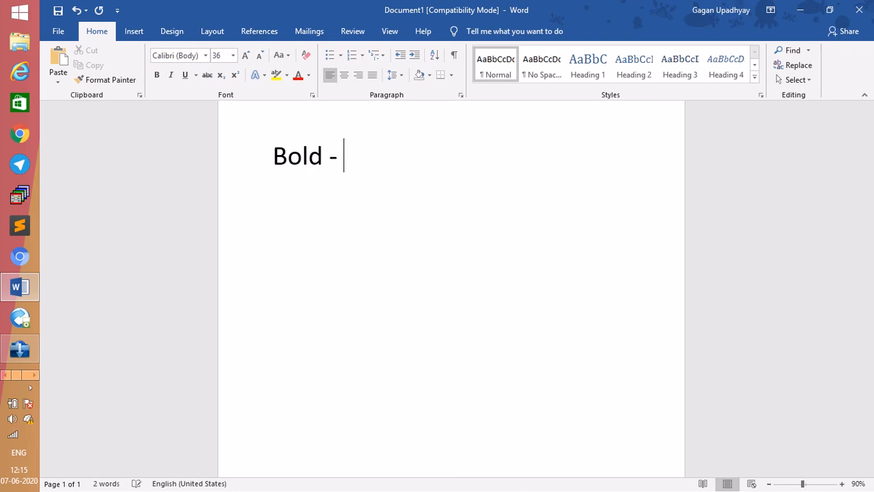
text(cl)
text(trl )
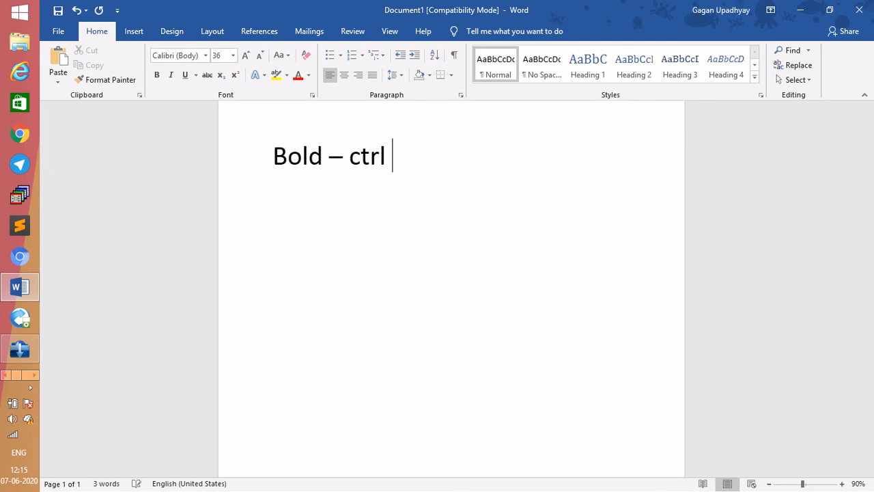
text(+B)
key(Return)
Step: Write "Italic – Ctrl +i" with a capital I as the second line
text(ita)
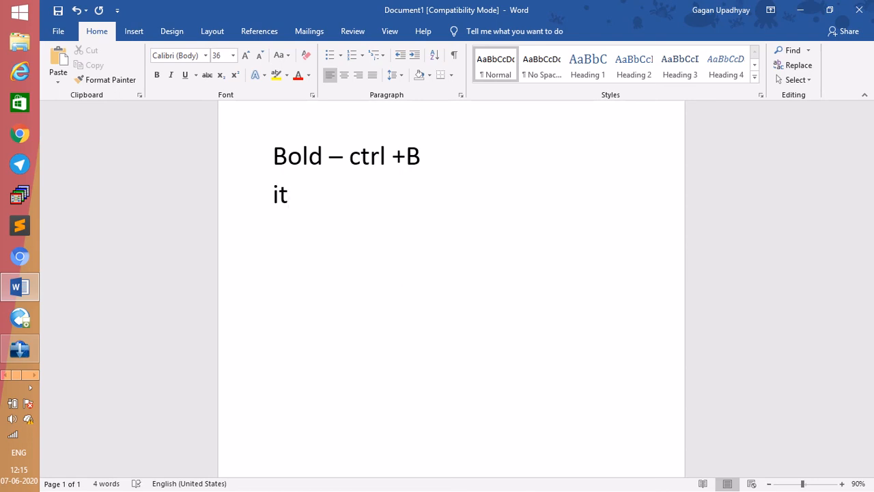
key(BackSpace)
key(BackSpace)
key(BackSpace)
text(Italic)
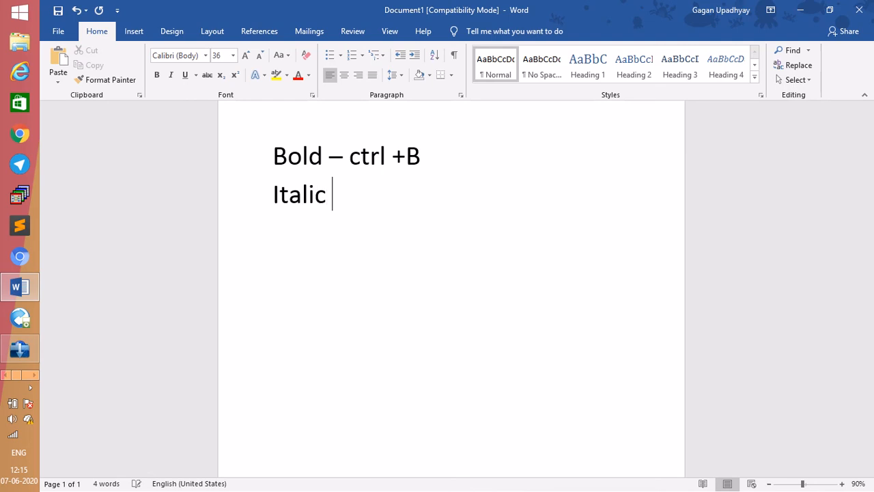
text( - )
text(Ctr)
text(l +)
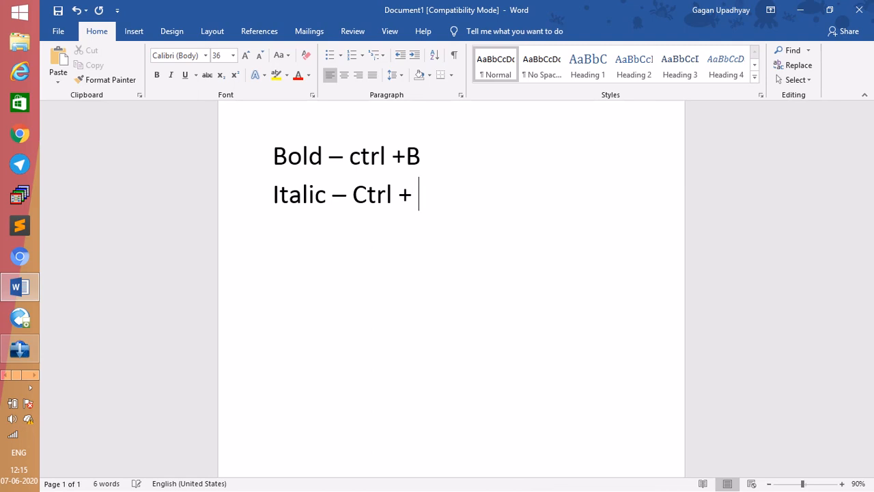
text(i)
Step: Add a third line reading "underline – ctrl +u" and start a new line below it
text(under)
text(li)
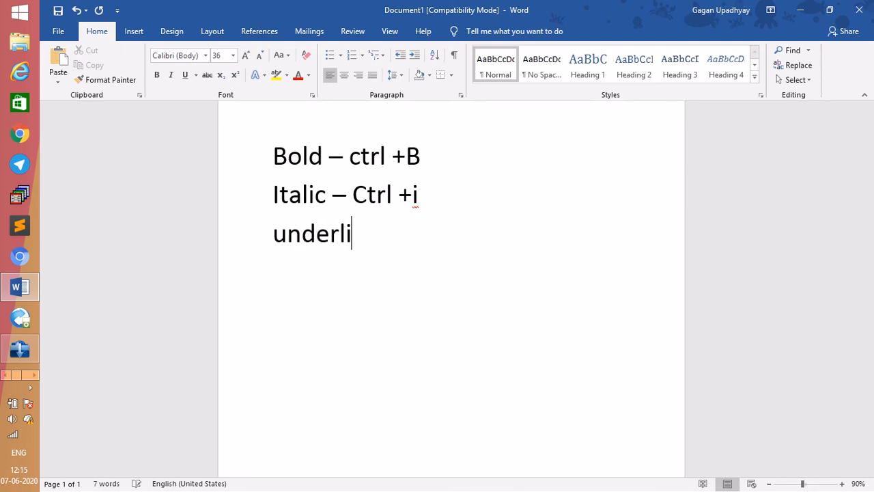
text(ne - ctrl)
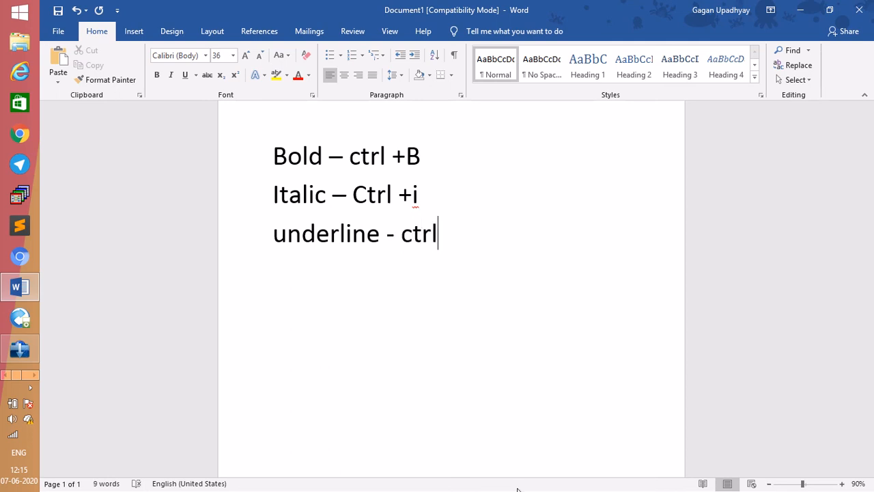
text( +)
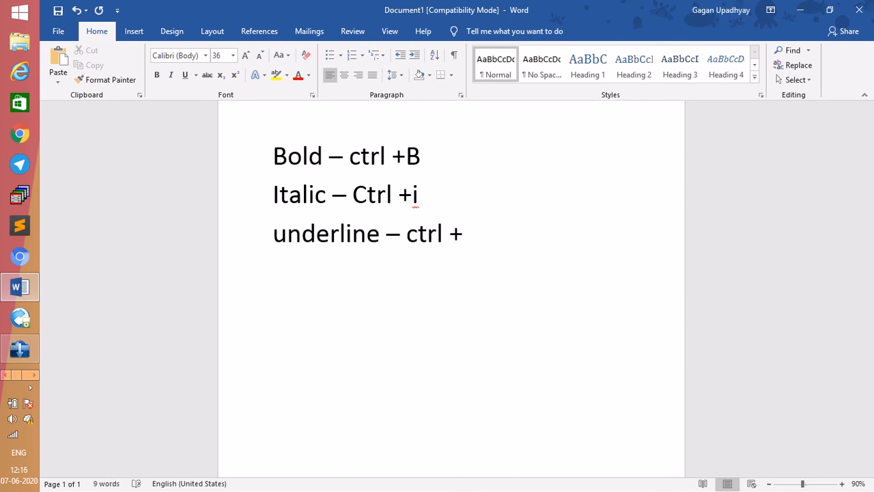
text(u)
key(Return)
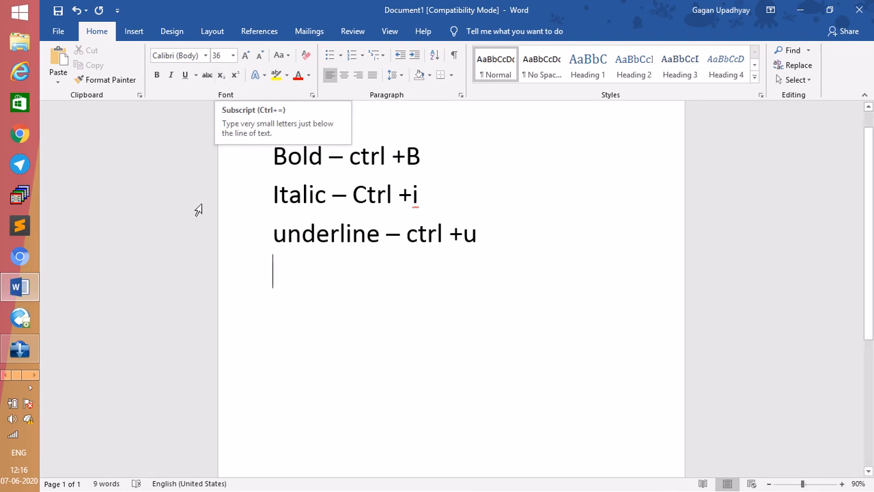
Step: Write "subscript up ctrl" on the empty line below the underline entry
click(195, 207)
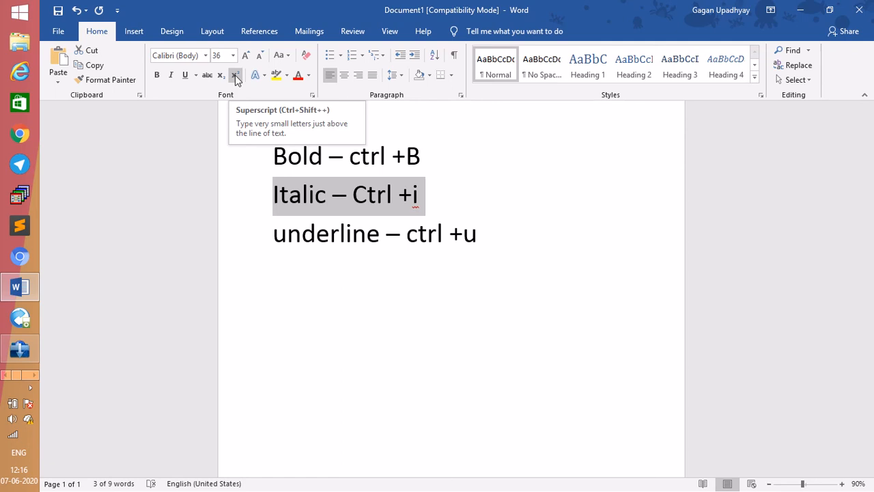
click(294, 276)
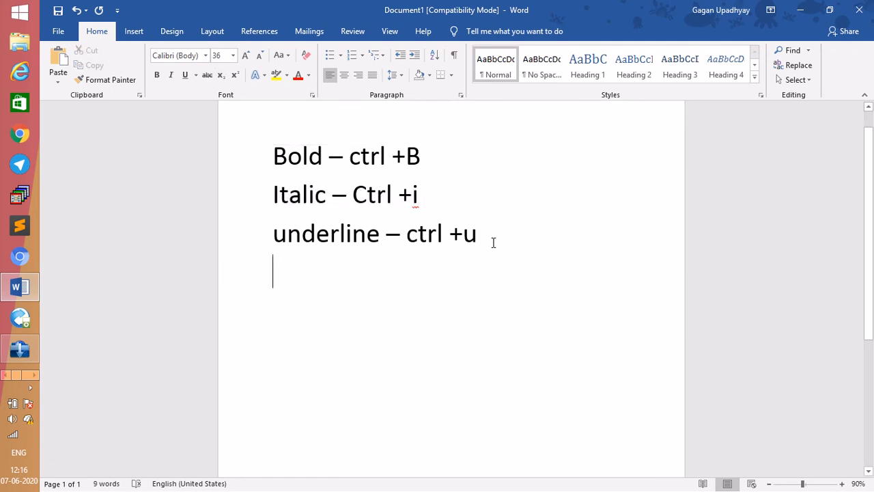
text(subs)
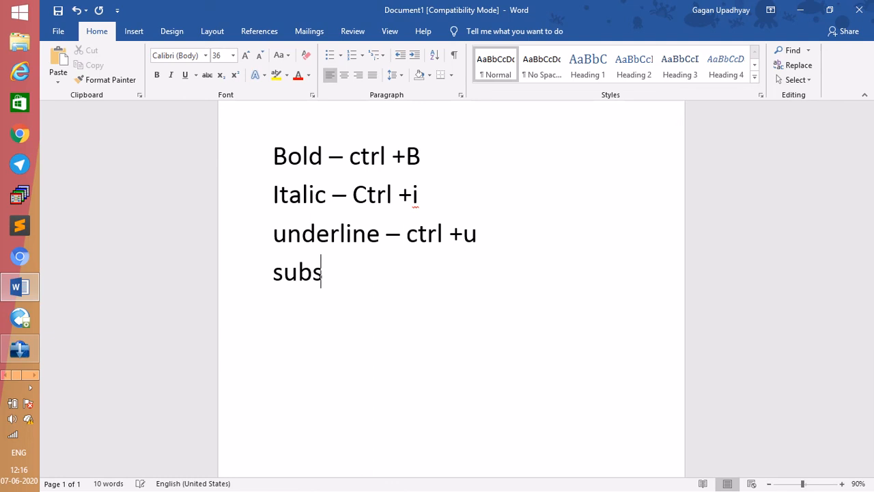
text(cript)
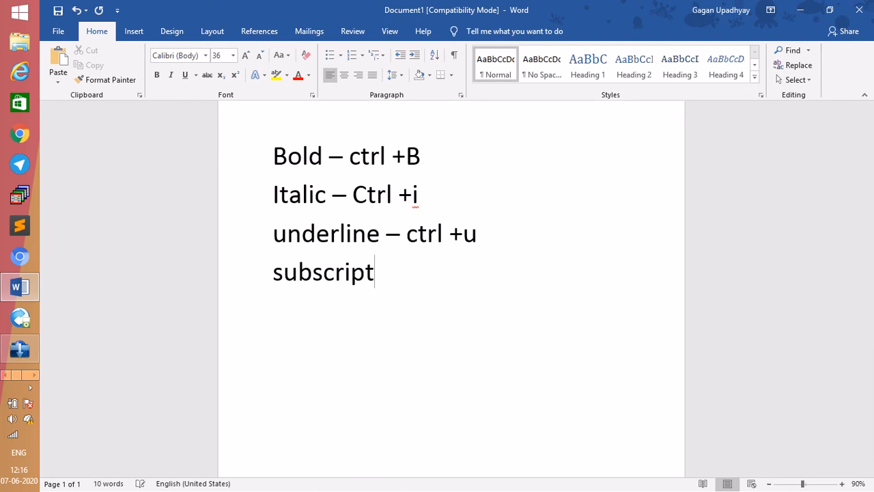
text( up)
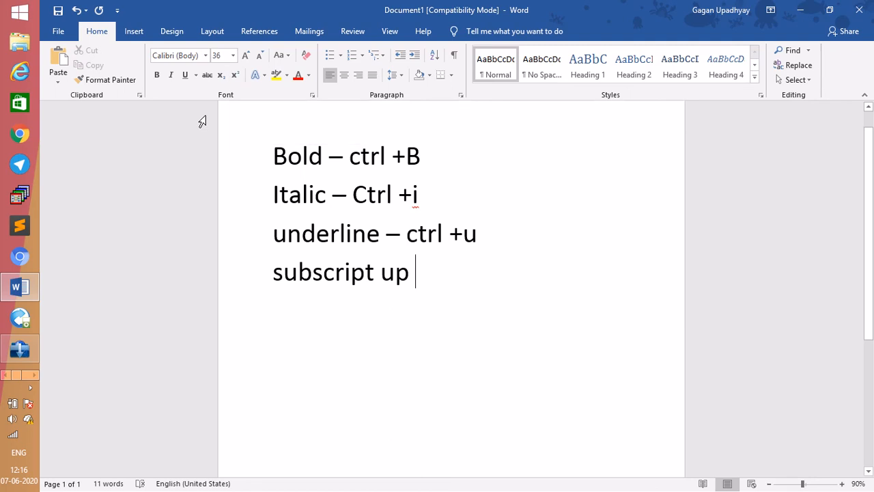
text(ctr)
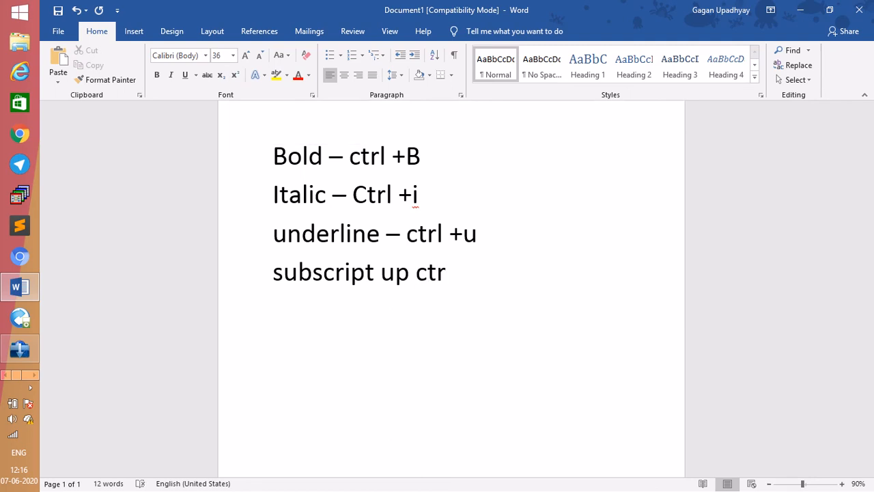
text(l)
Step: Insert a dash before "ctrl" in the "subscript up" line and complete the line with "+ shift + +"
key(Left)
key(Left)
key(Left)
key(Left)
key(Left)
text(-)
key(Right)
key(Right)
key(Right)
key(Right)
key(Right)
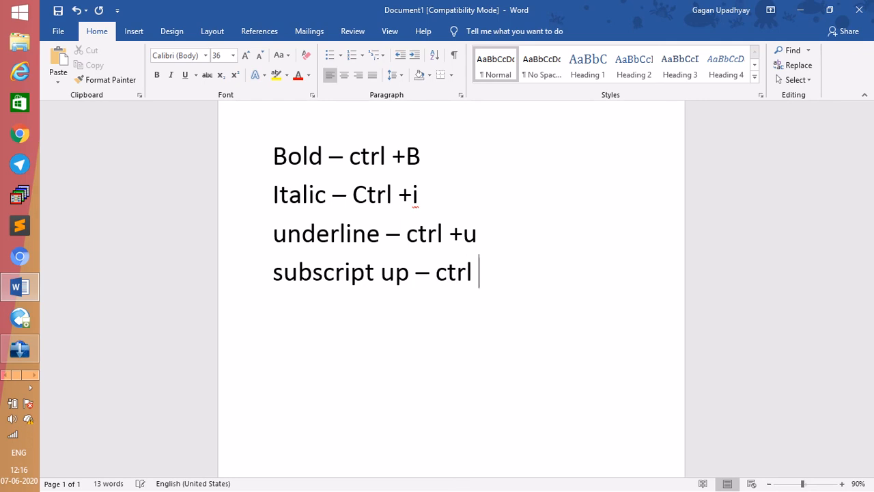
text(+ shif)
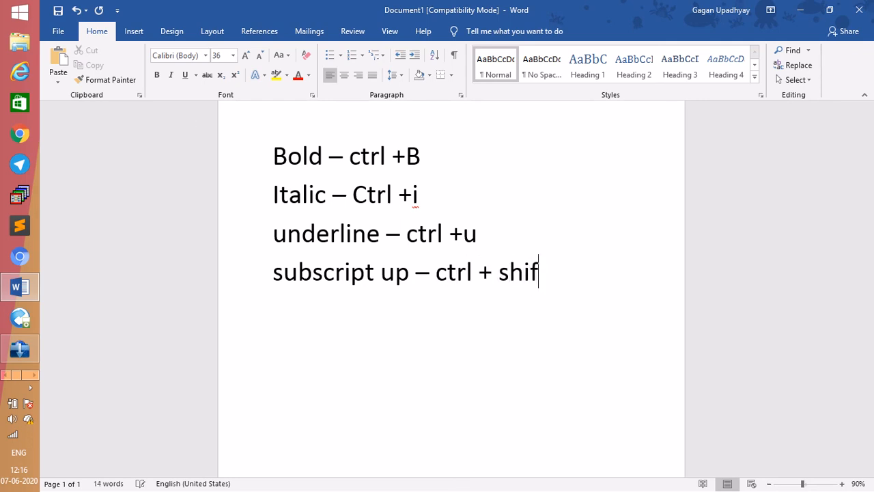
text(t + +)
Step: Make the final plus sign of the "subscript up" line bold
key(shift+Left)
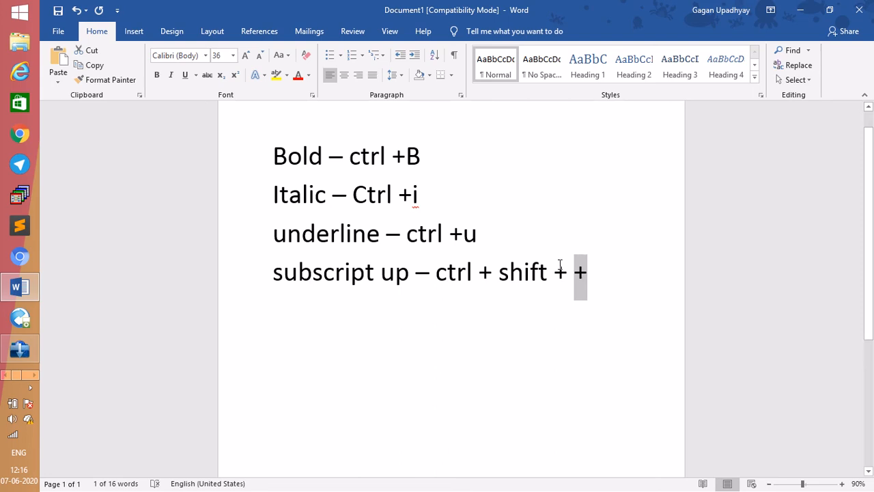
drag(569, 261, 592, 278)
click(586, 272)
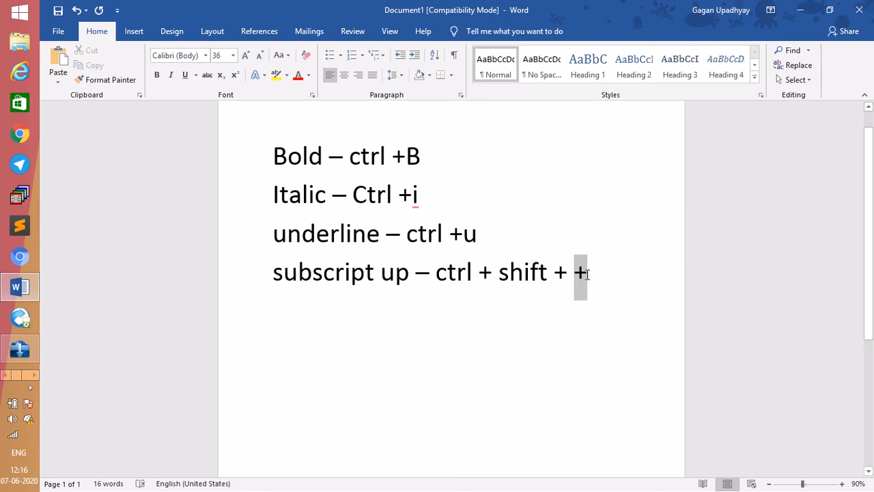
click(594, 252)
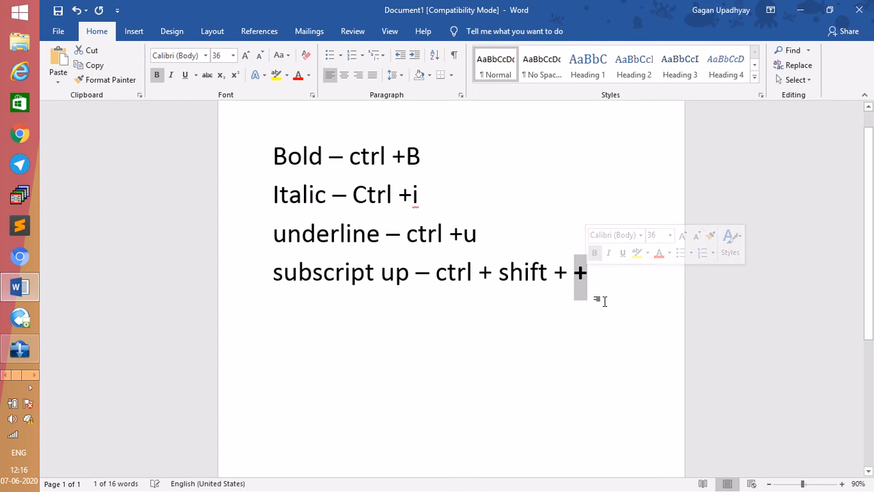
click(599, 299)
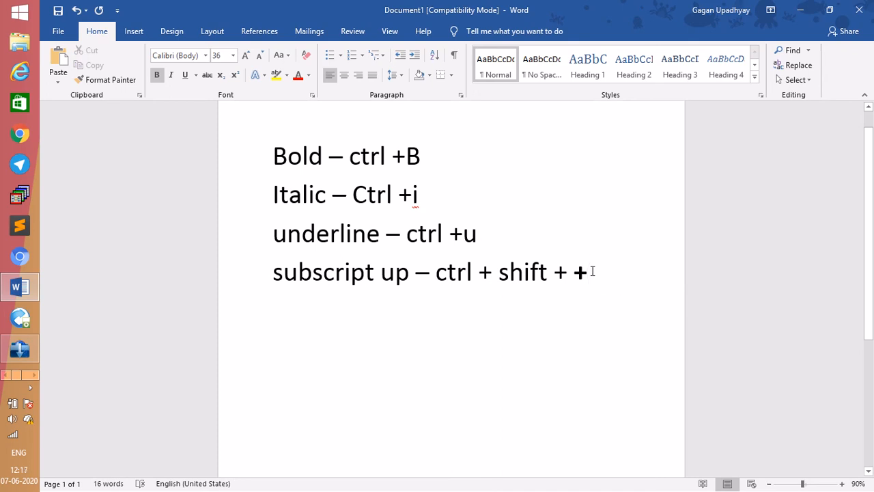
Step: Start a fifth line below the "subscript up" entry with bold formatting turned off
key(Return)
text(su)
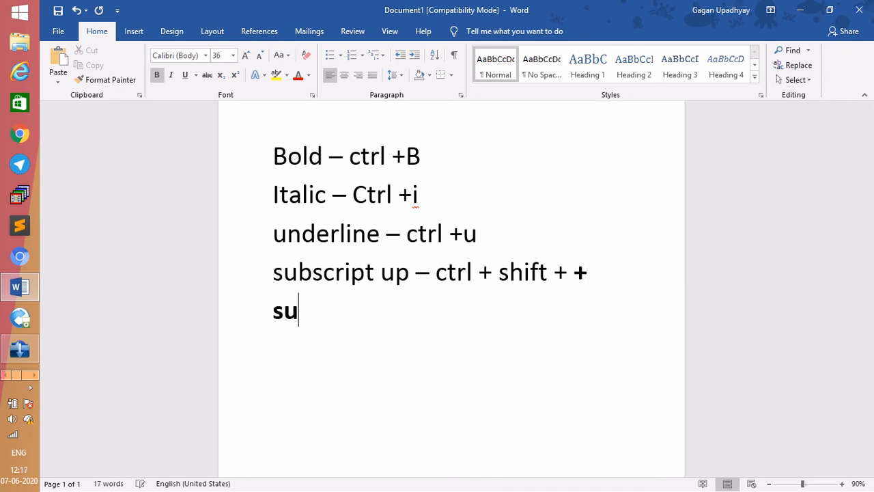
text(b)
key(BackSpace)
key(BackSpace)
key(BackSpace)
key(ctrl+b)
Step: Write "subscript down- ctrl + =" on the fifth line in regular weight
text(s)
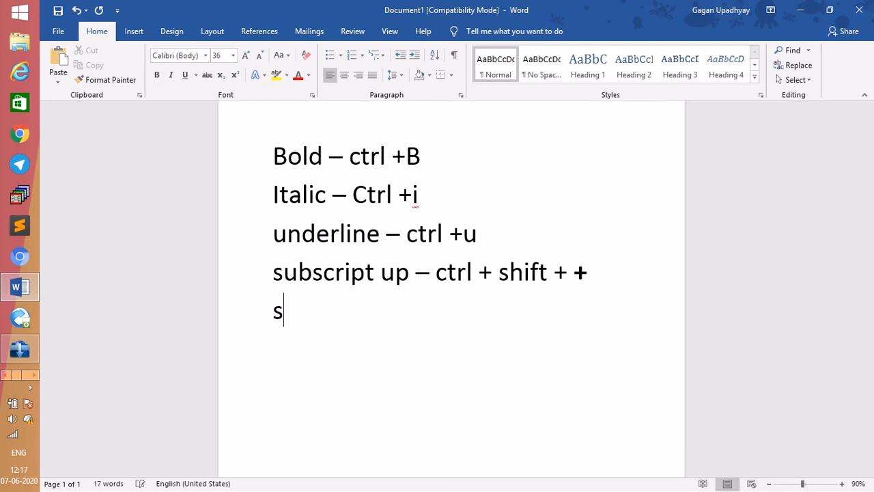
text(ub)
text(script)
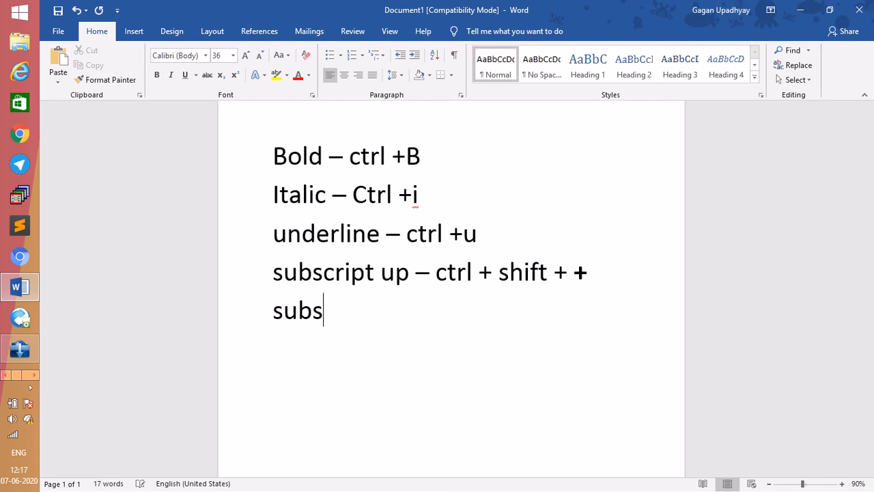
text( dow)
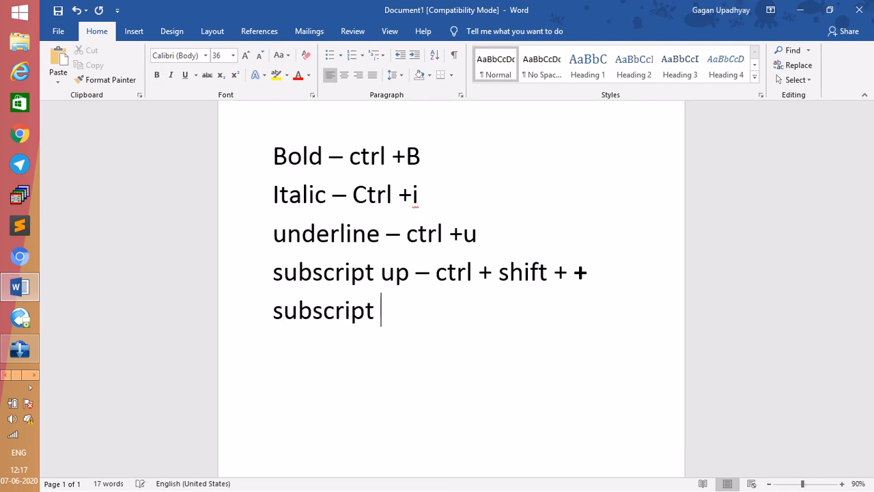
text(n)
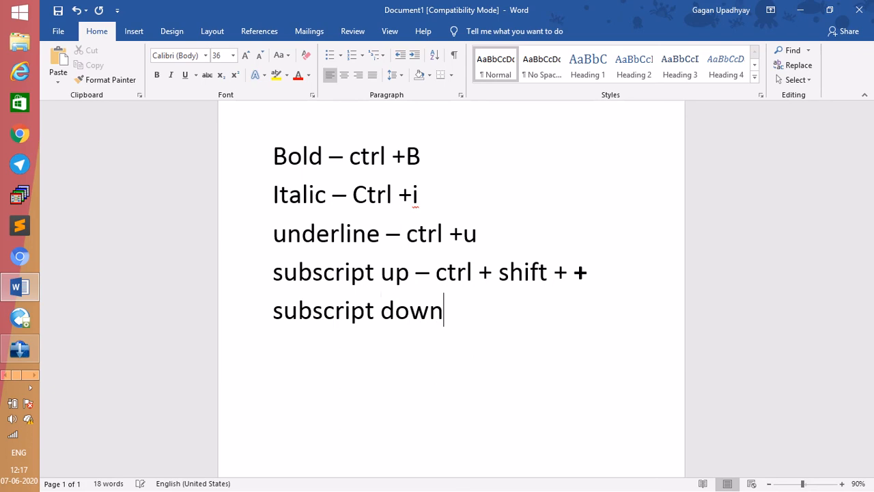
text(- ctrl)
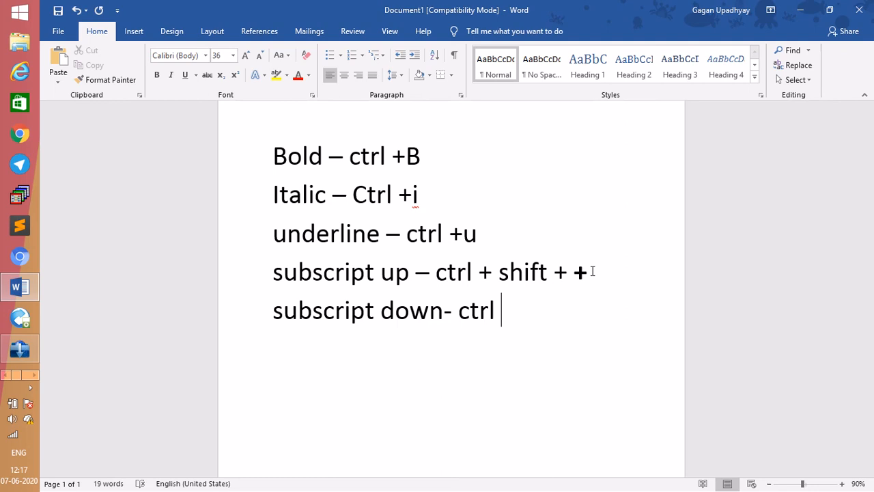
text( + =)
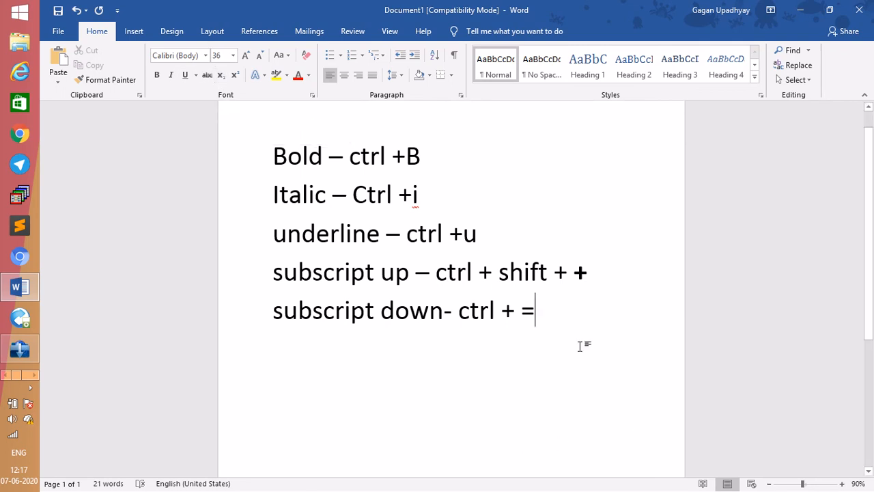
drag(547, 319, 273, 321)
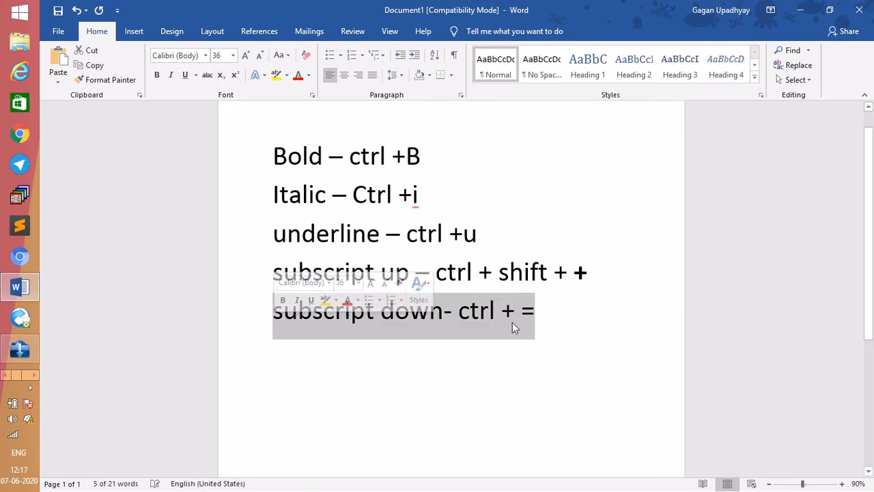
click(559, 322)
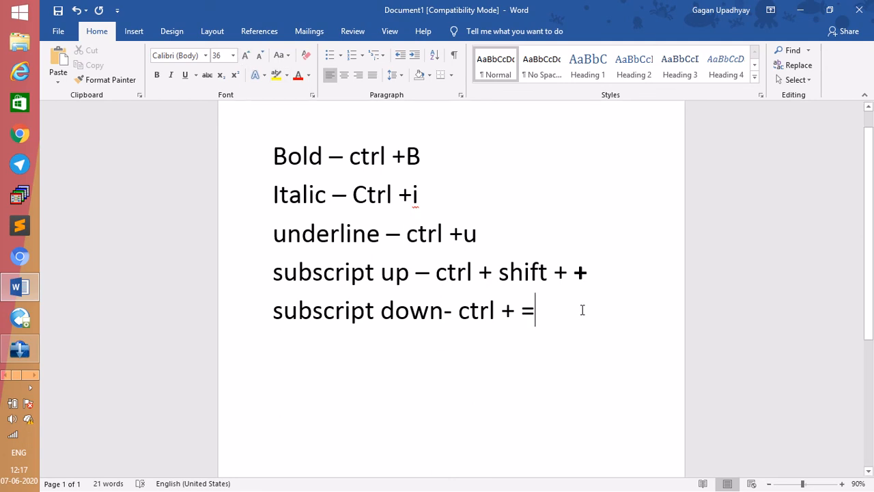
Step: Add a sixth line below the "subscript down" entry reading "font large – ctrl +shift+>/<"
key(Return)
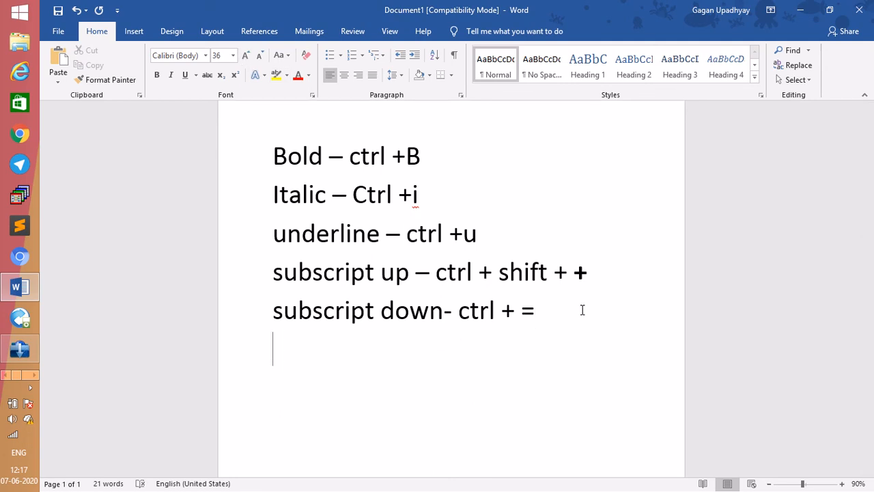
text(font )
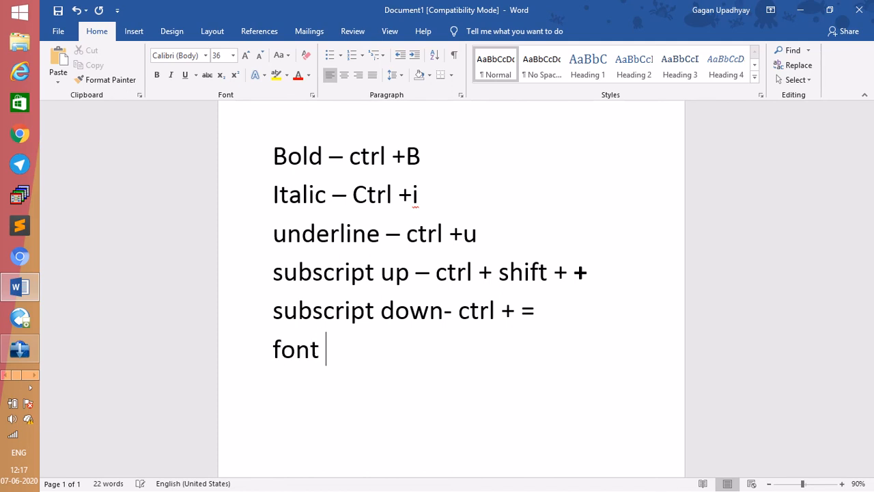
text(large)
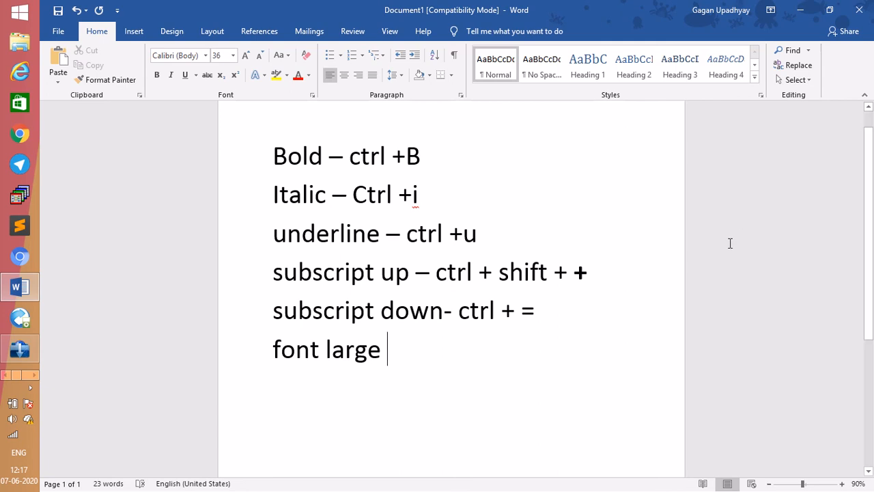
text(- )
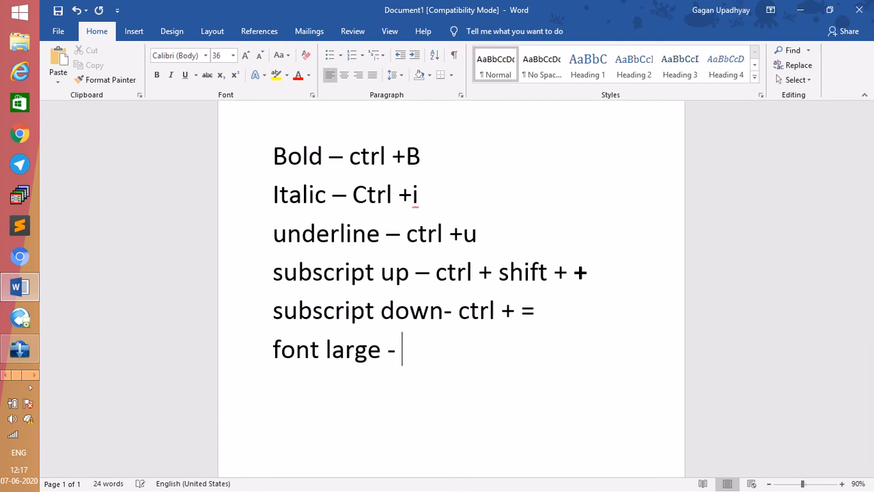
text(ctrl +)
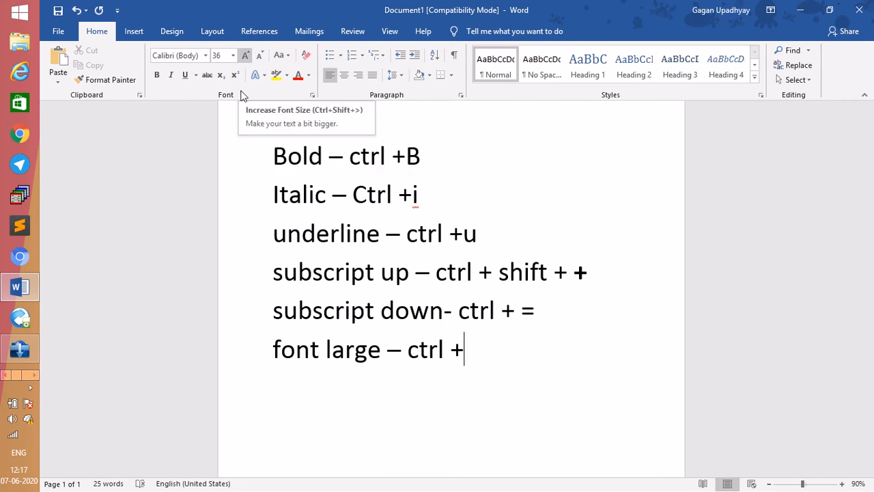
text(d)
key(BackSpace)
text(sf)
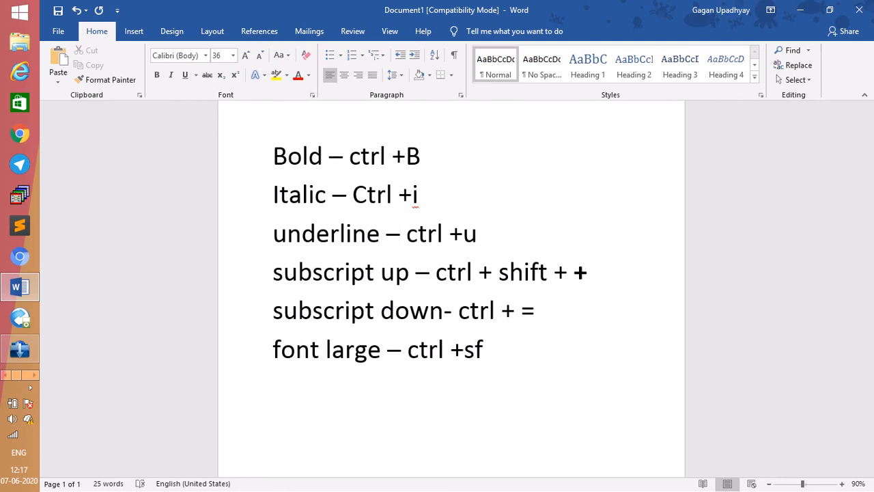
key(BackSpace)
text(hift)
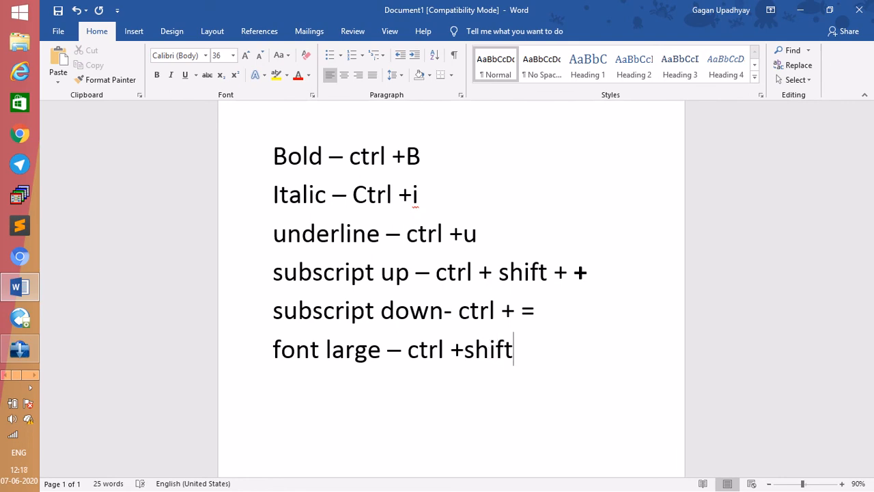
text(+>/<)
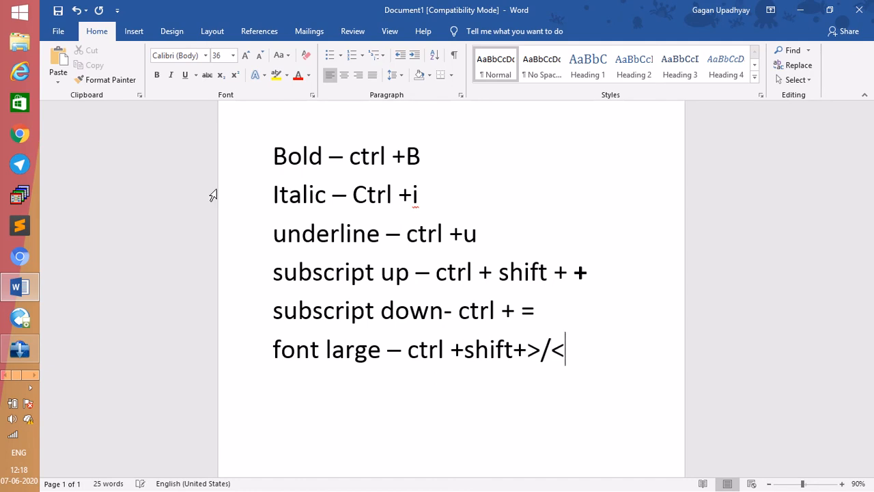
key(shift+Left)
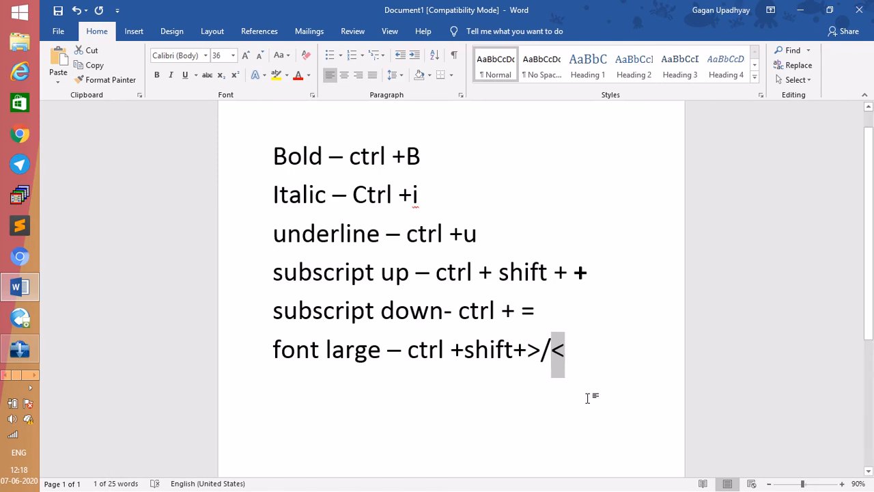
click(577, 349)
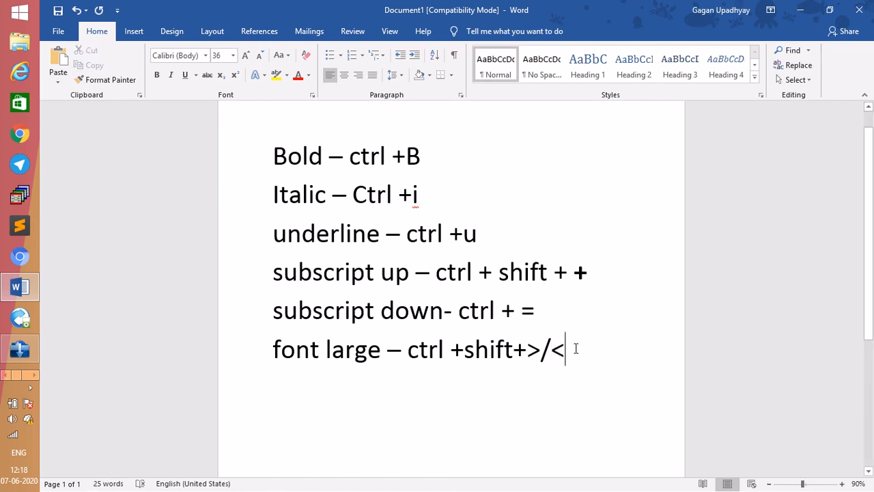
Step: Add a seventh line below the "font large" entry reading "paragraph midlle – ctrl +J"
key(Return)
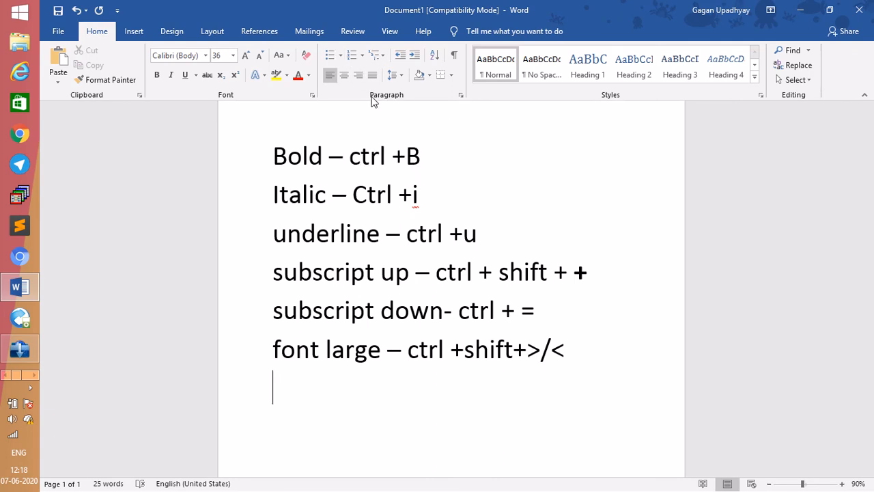
text(paragra)
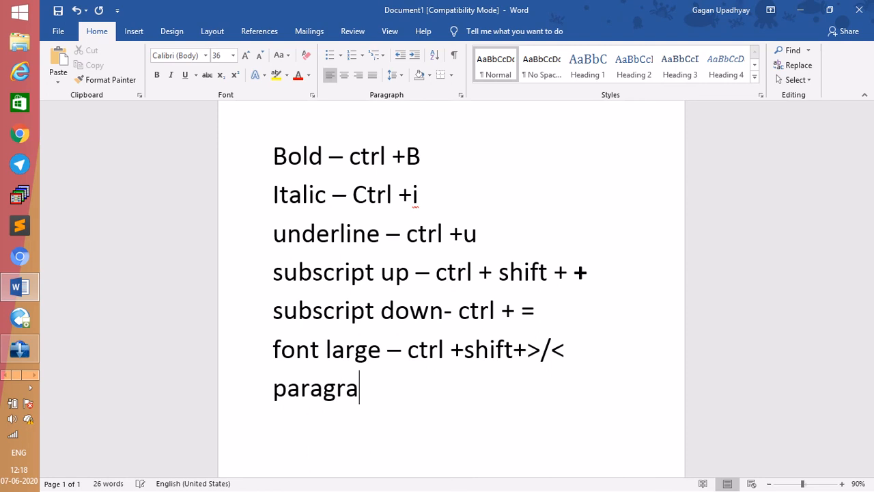
text(ph )
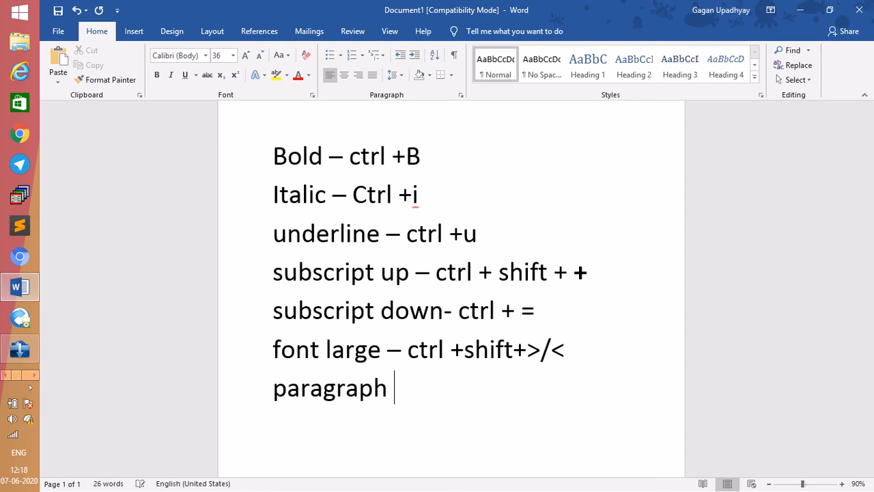
text(midlle)
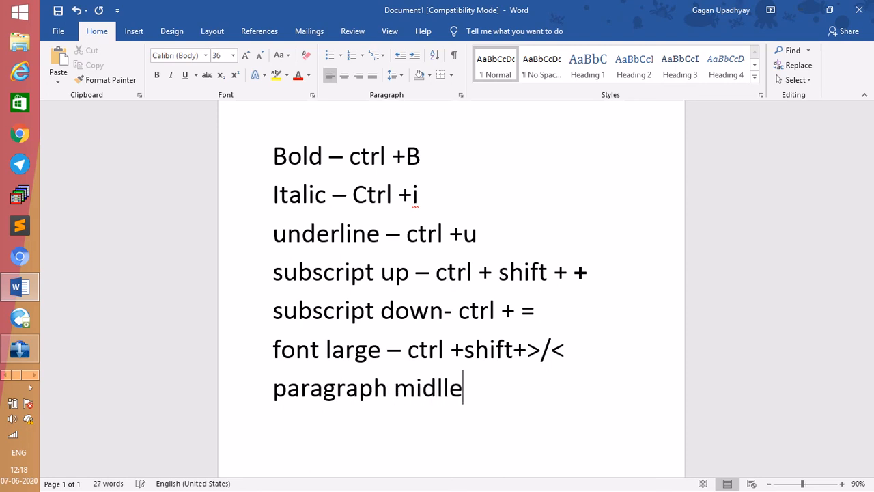
text( - ctr)
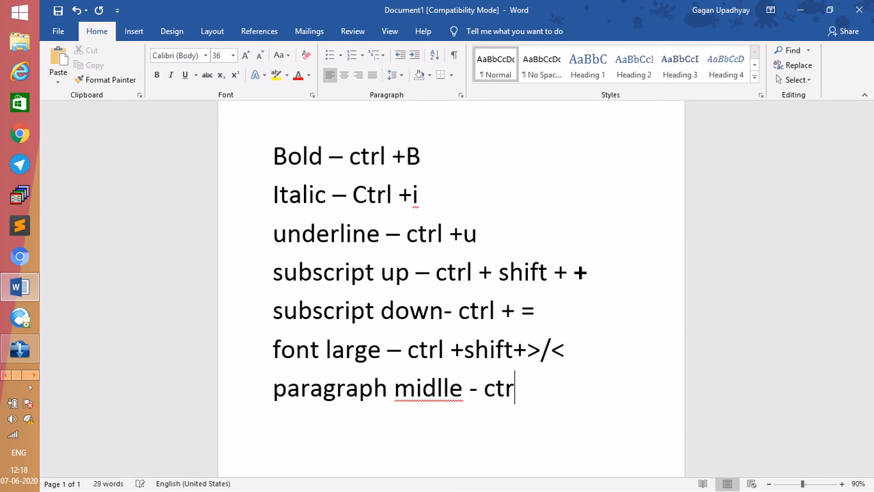
text(l +)
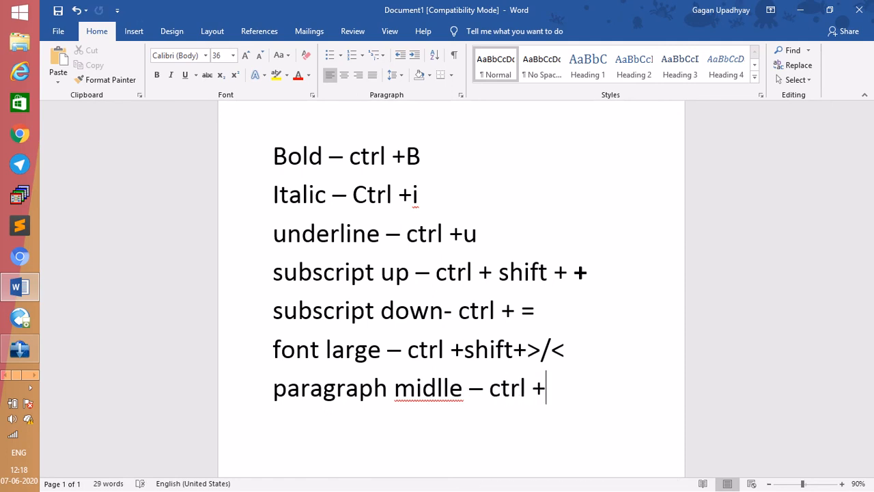
text(J)
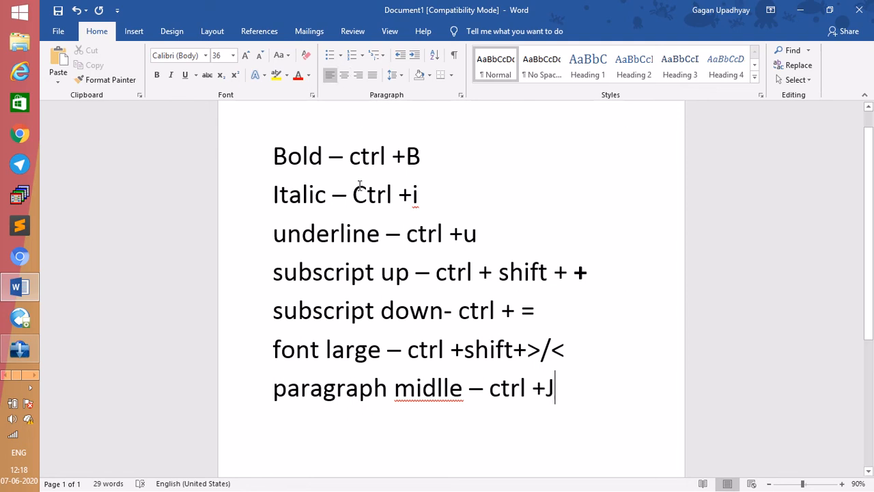
Step: Add an eighth line below the paragraph entry reading "Left – ctrl+l"
key(Return)
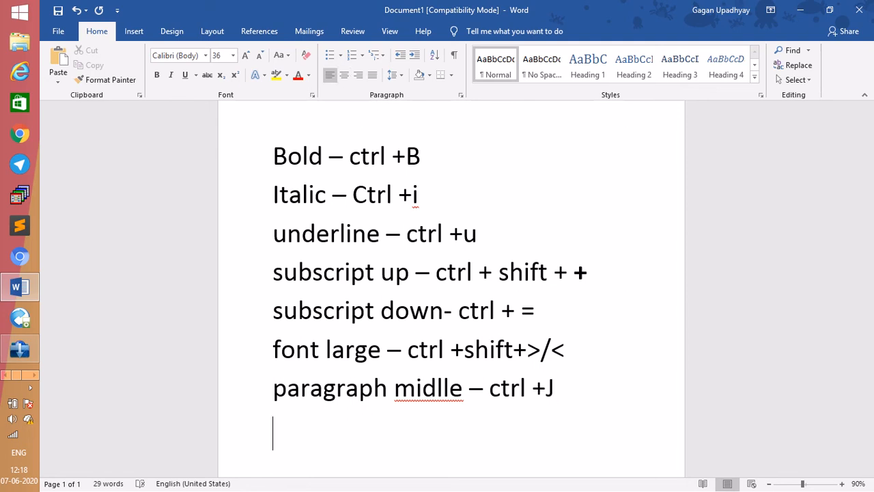
text(left )
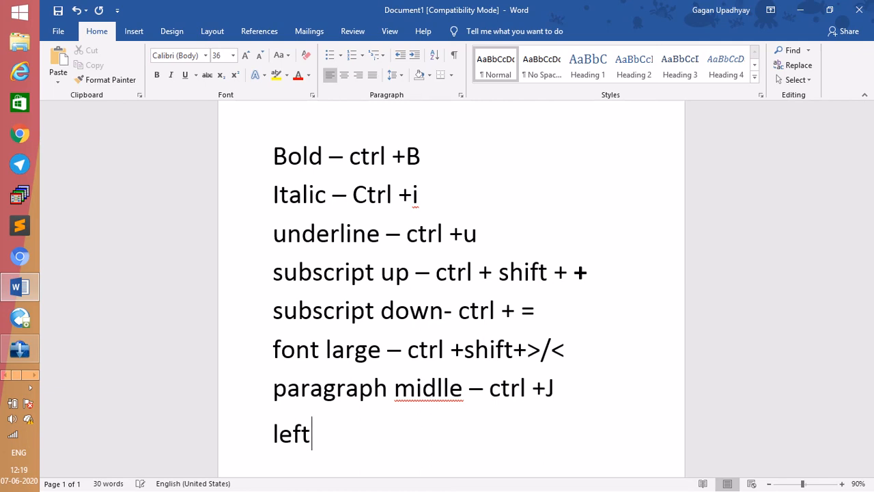
text(_)
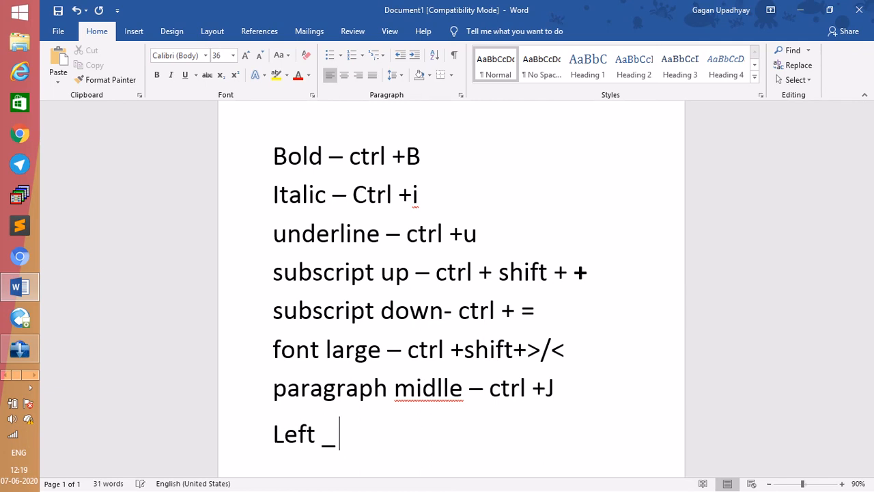
key(BackSpace)
text(- ctrl)
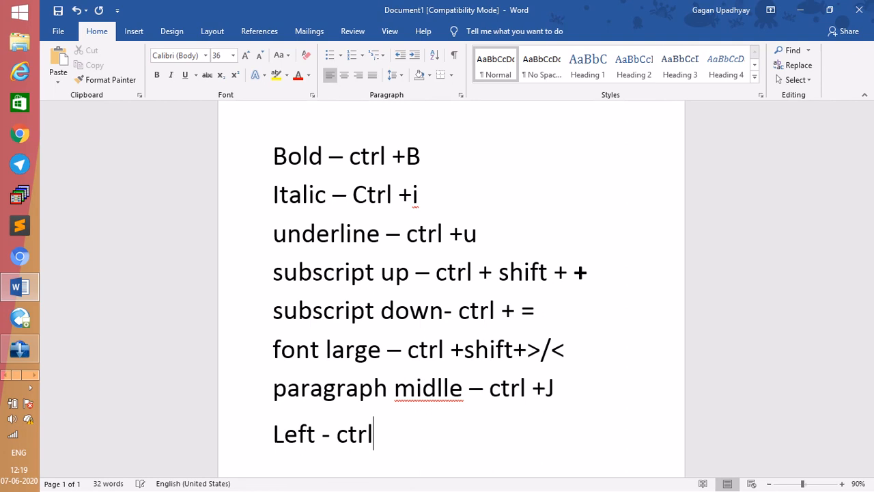
text(+l)
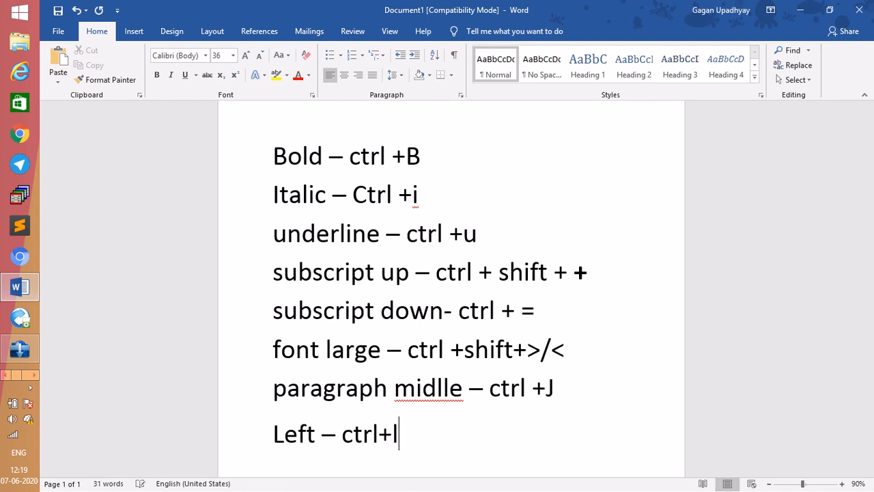
Step: Add a ninth line below the "Left" entry reading "right – ctrl+r"
key(Return)
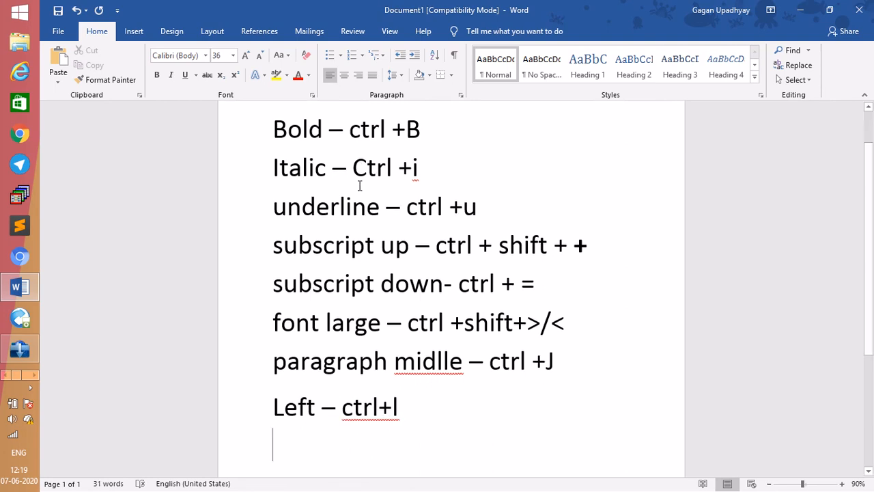
text(right)
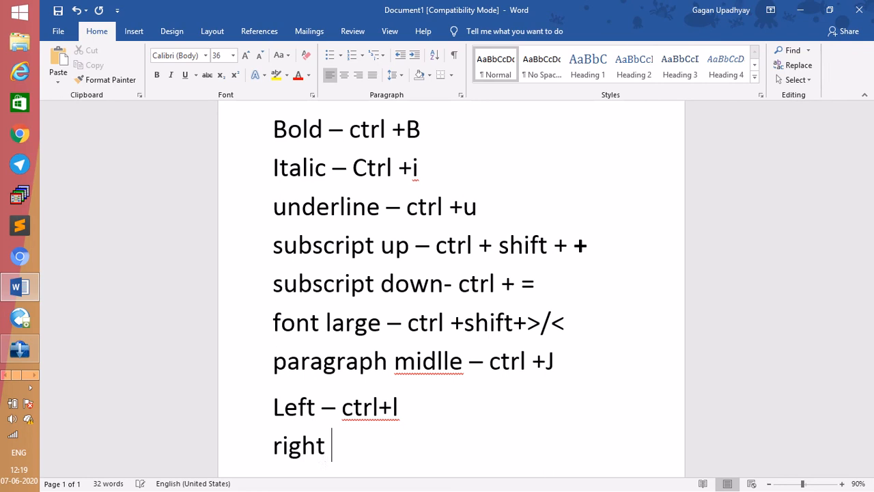
key(BackSpace)
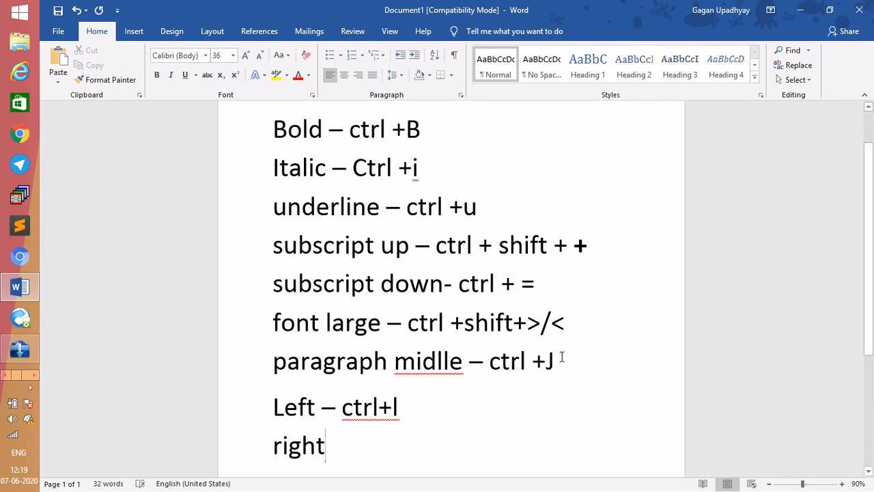
text(-)
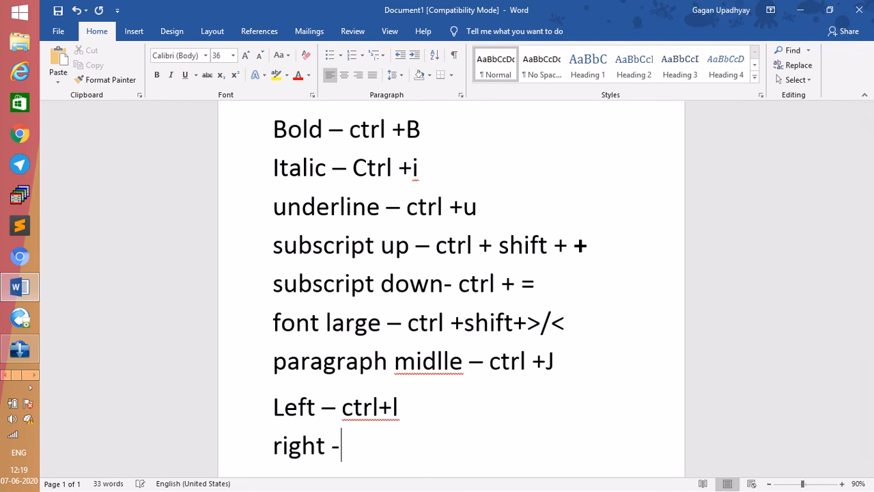
text( ctrl)
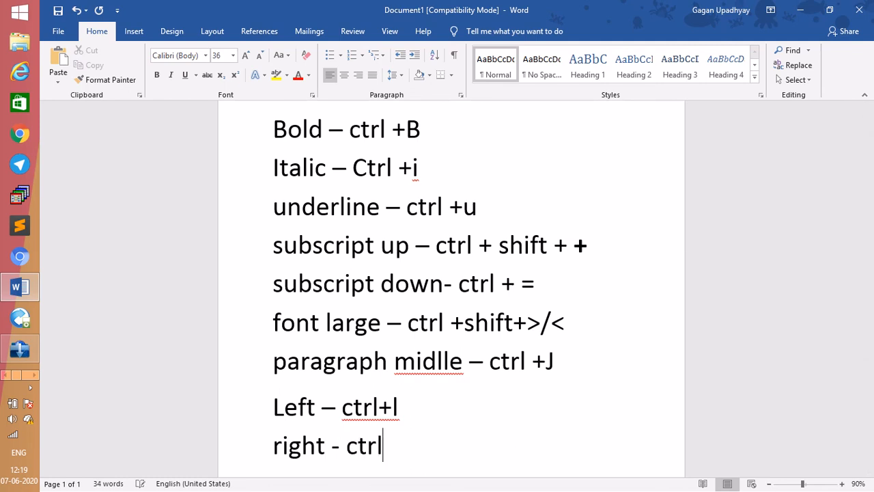
text(+)
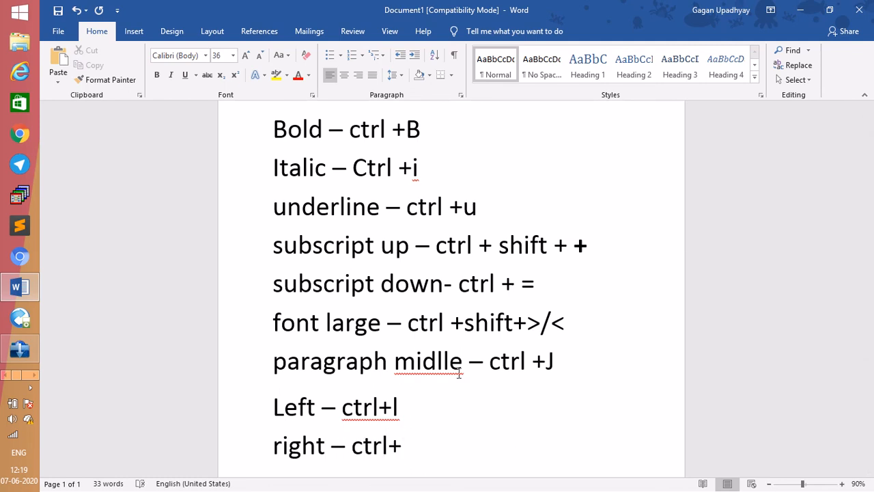
text(r)
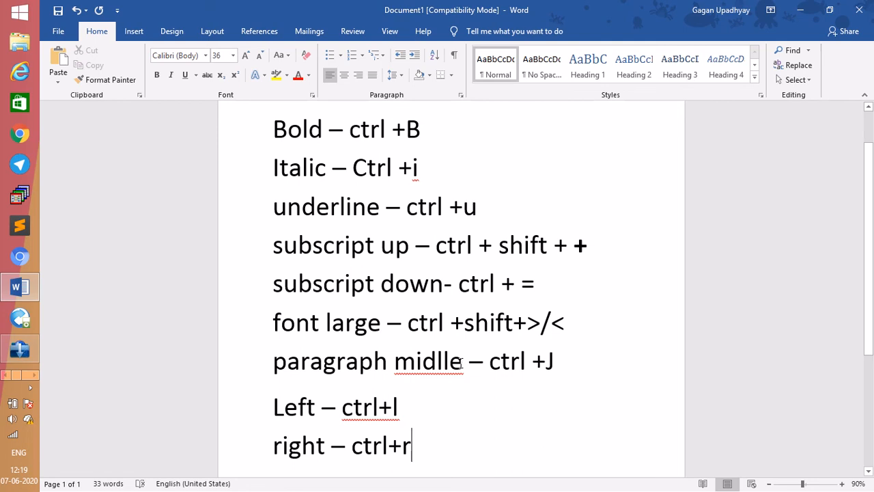
Step: Replace the word "midlle" in the paragraph line with "Justify"
drag(461, 364, 397, 369)
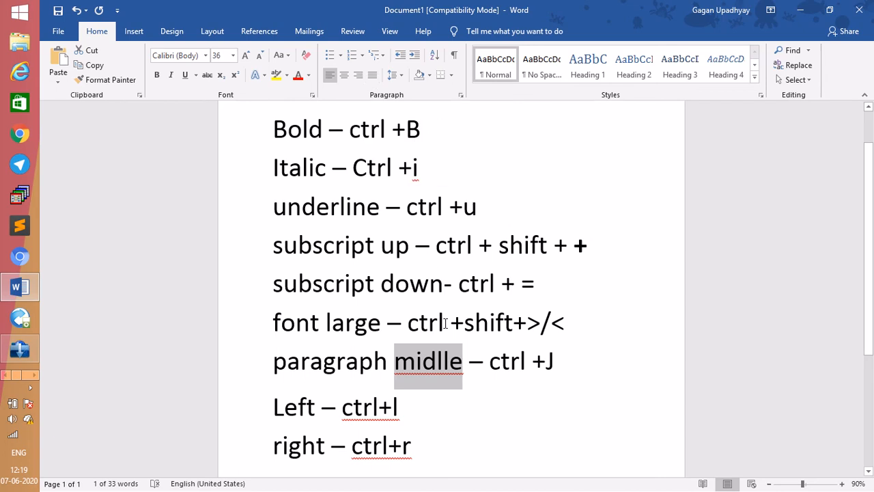
text(Justi)
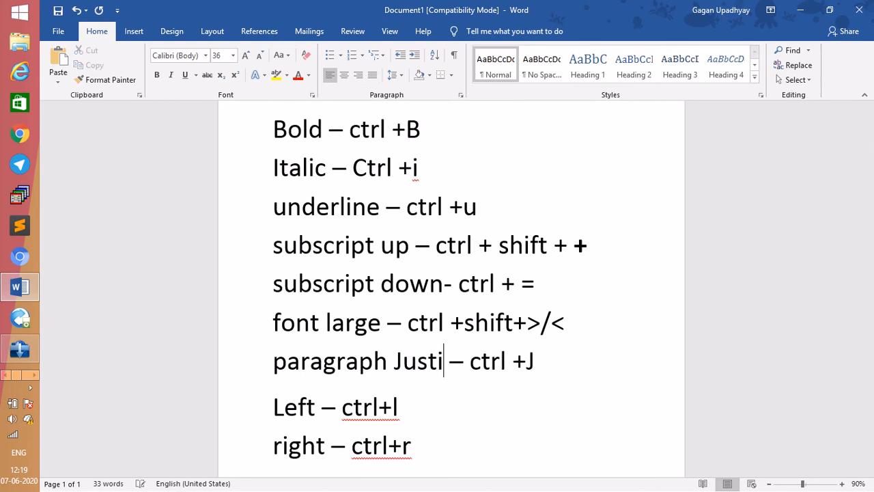
text(fy)
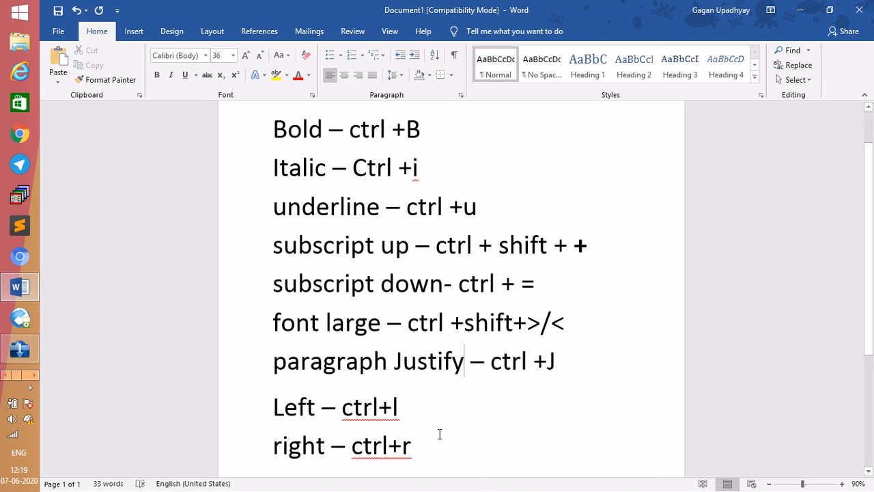
Step: Add a tenth line below the "right" entry reading "Middle- ctrl+e"
scroll(440, 434, down, 1)
click(425, 394)
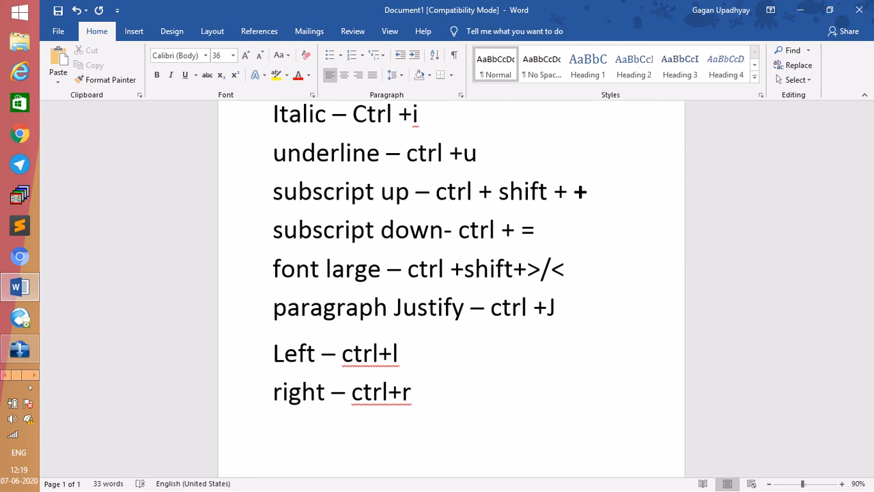
key(BackSpace)
key(Return)
text(middl)
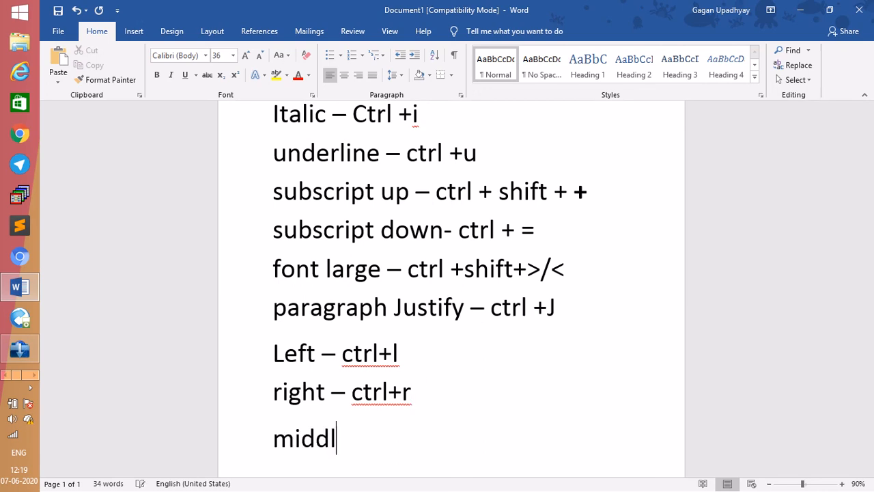
text(e- )
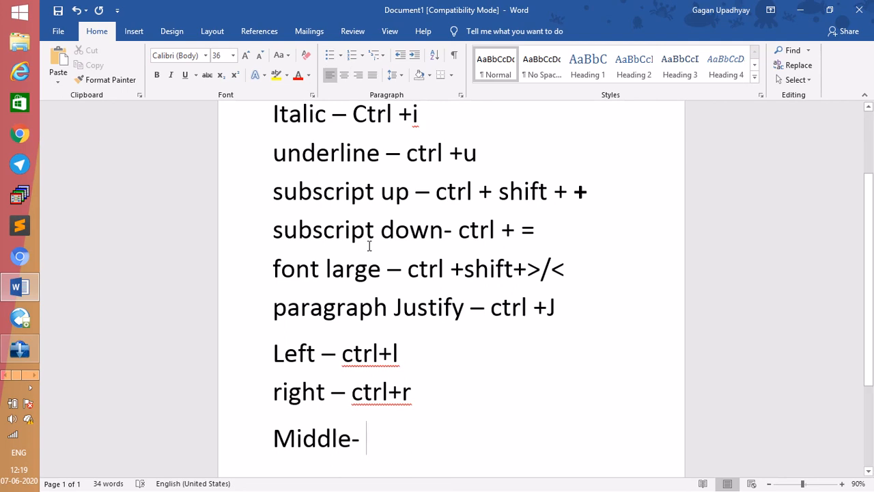
text(ctrl)
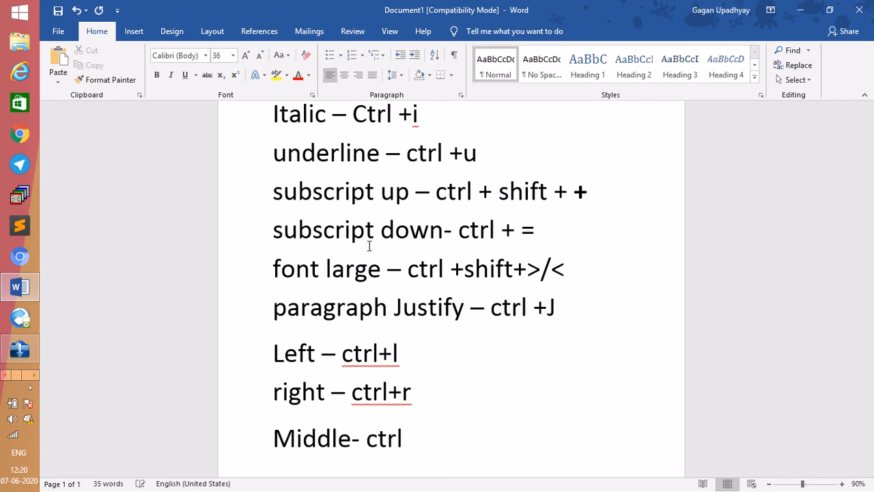
text(+e)
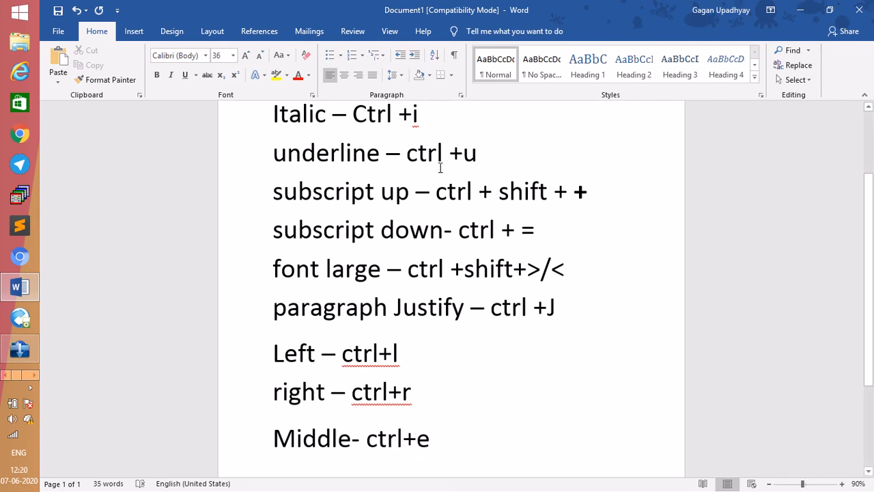
Step: Review the Bold, Italic and underline entries at the start of the list, highlighting the command names and their shortcut letters
scroll(448, 266, up, 3)
scroll(452, 250, down, 3)
scroll(451, 265, up, 2)
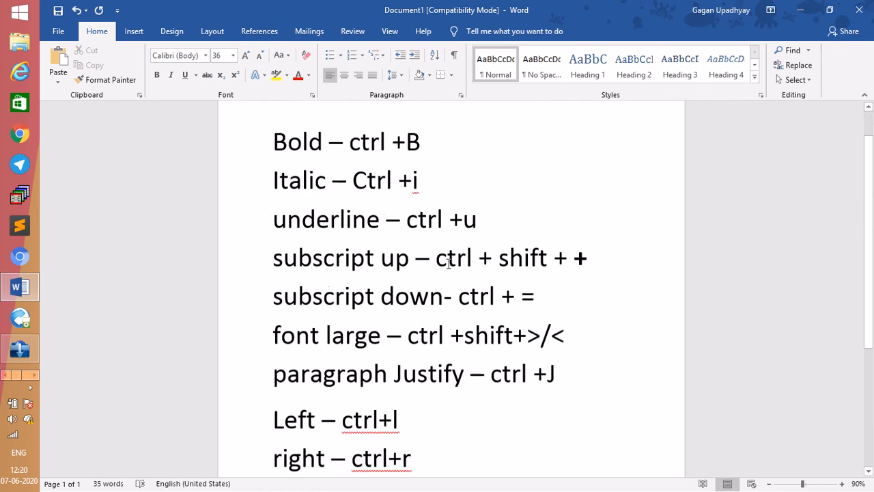
scroll(448, 266, up, 1)
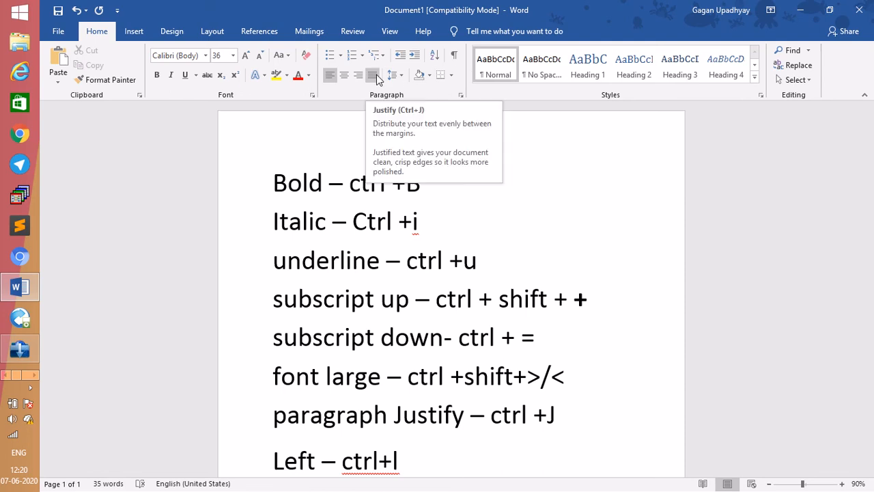
scroll(436, 331, down, 2)
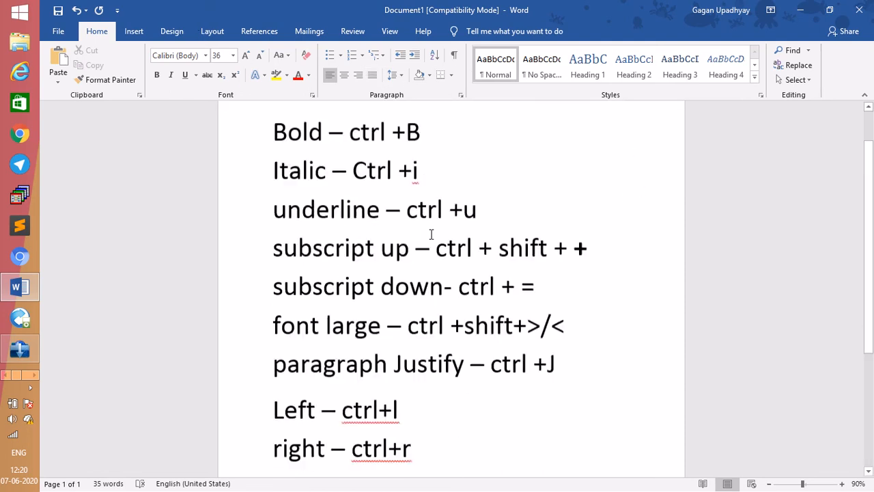
scroll(429, 224, up, 1)
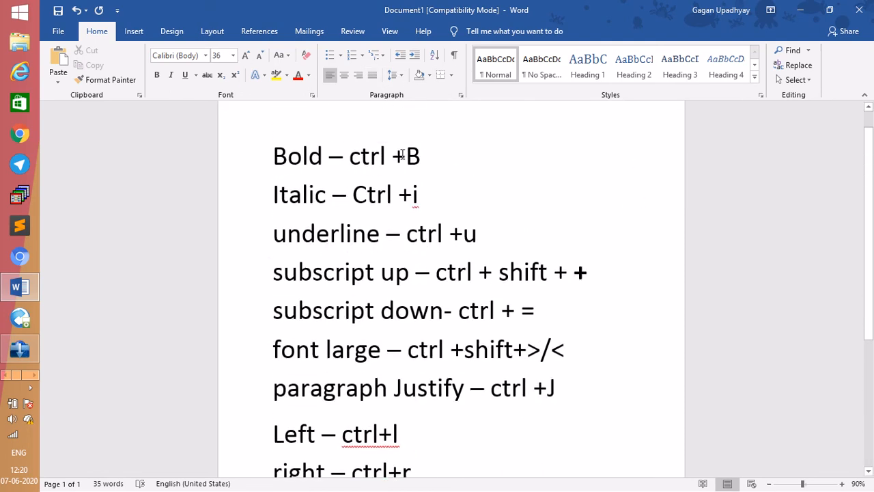
double_click(290, 156)
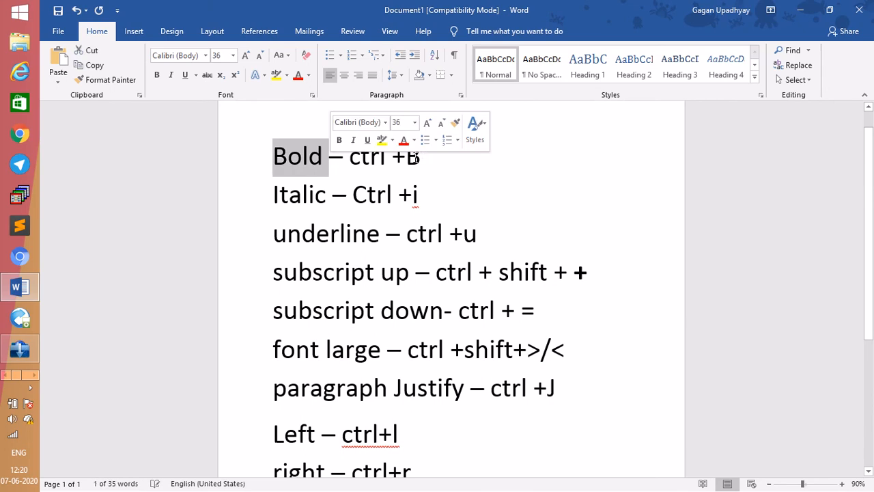
click(274, 176)
drag(279, 194, 314, 194)
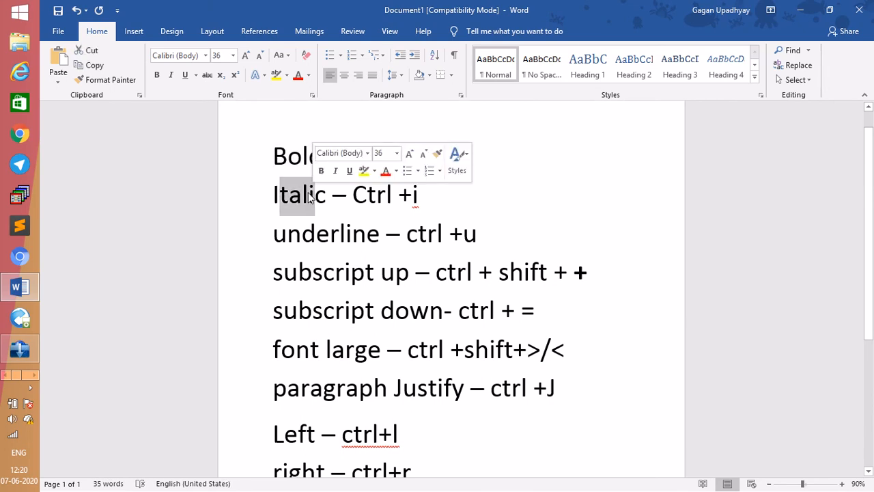
double_click(414, 194)
drag(278, 243, 342, 250)
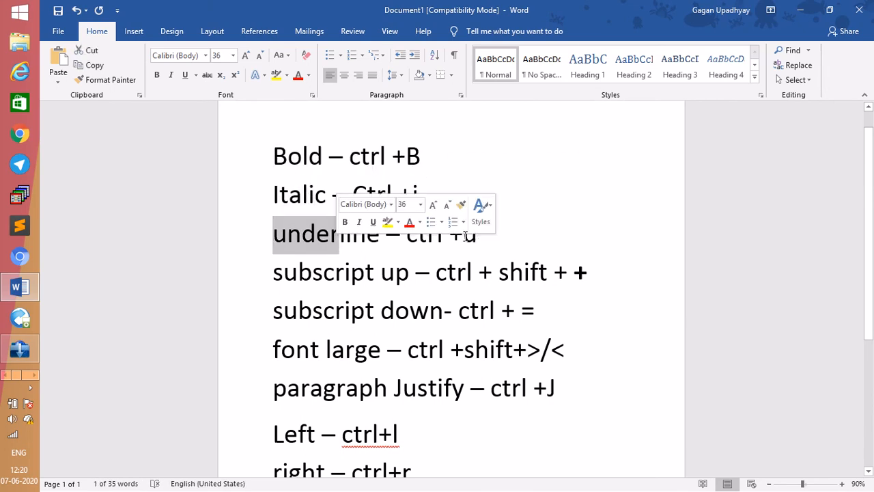
double_click(470, 235)
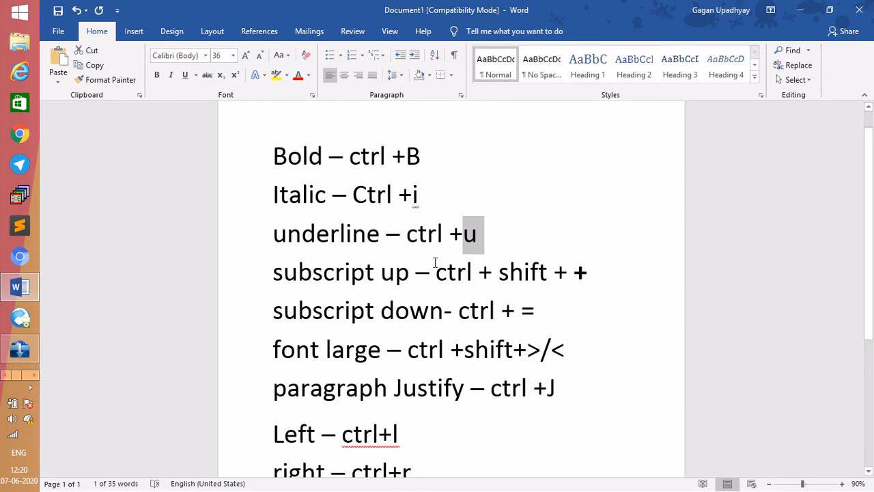
Step: Review the subscript up, subscript down and font large entries together with their shortcut symbols
double_click(394, 272)
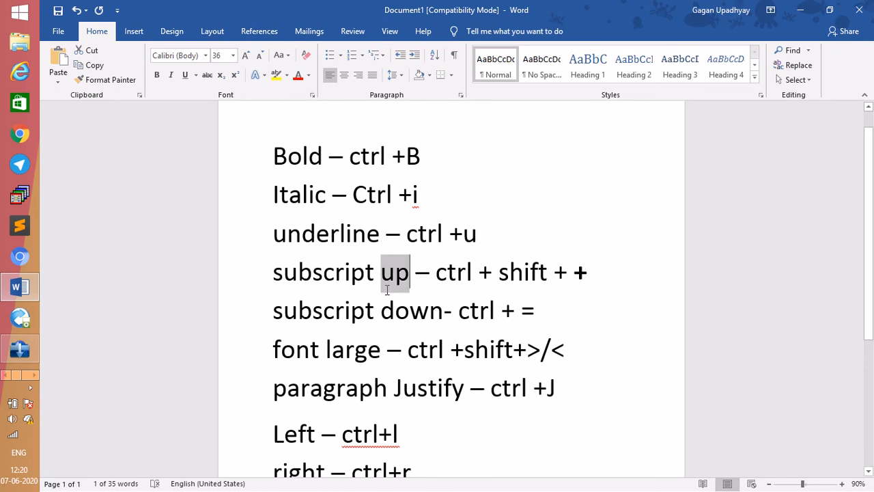
click(586, 276)
double_click(386, 312)
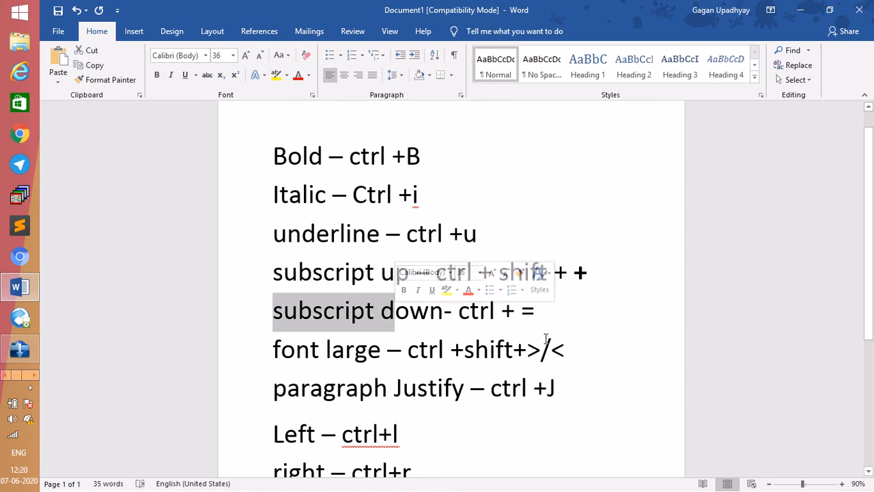
click(534, 311)
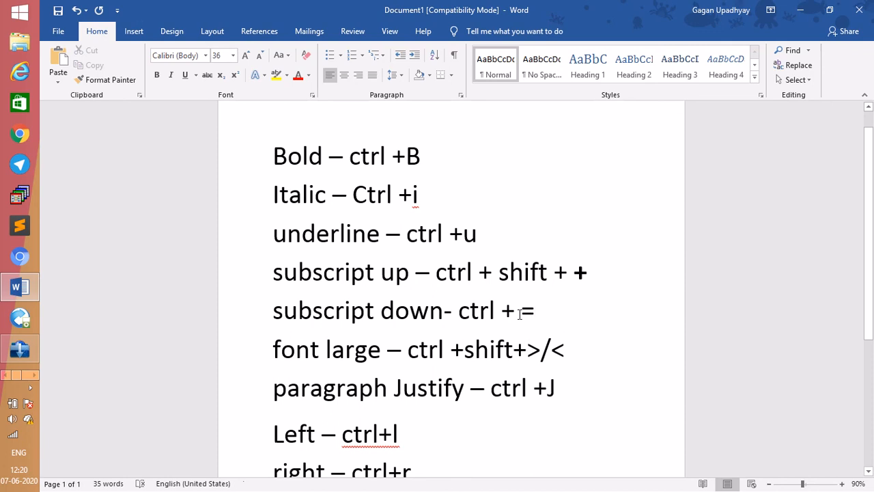
drag(521, 311, 535, 312)
scroll(345, 348, down, 1)
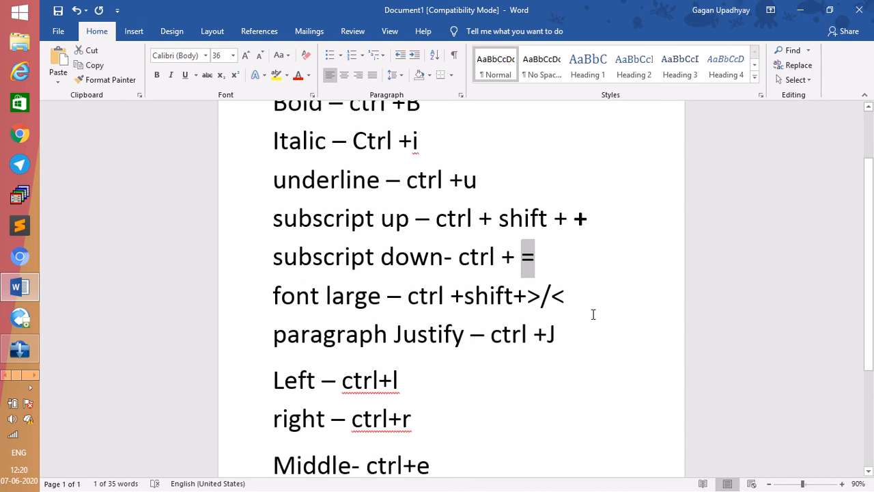
click(528, 295)
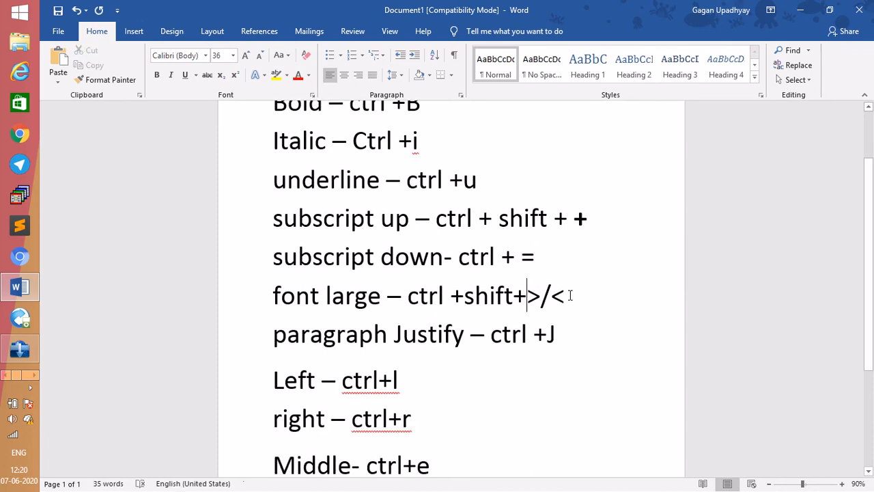
drag(566, 294, 552, 295)
Step: Review the paragraph Justify, Left, right and Middle alignment entries and their shortcuts
scroll(457, 341, down, 1)
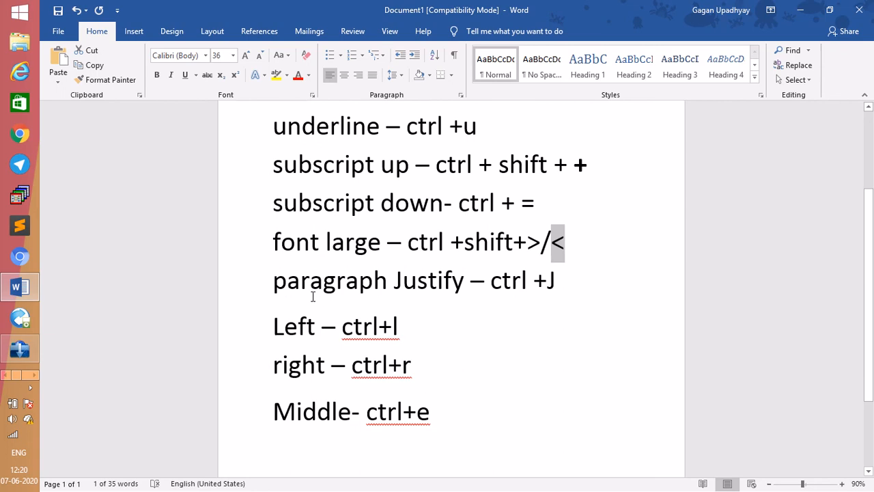
drag(304, 292, 405, 276)
click(403, 277)
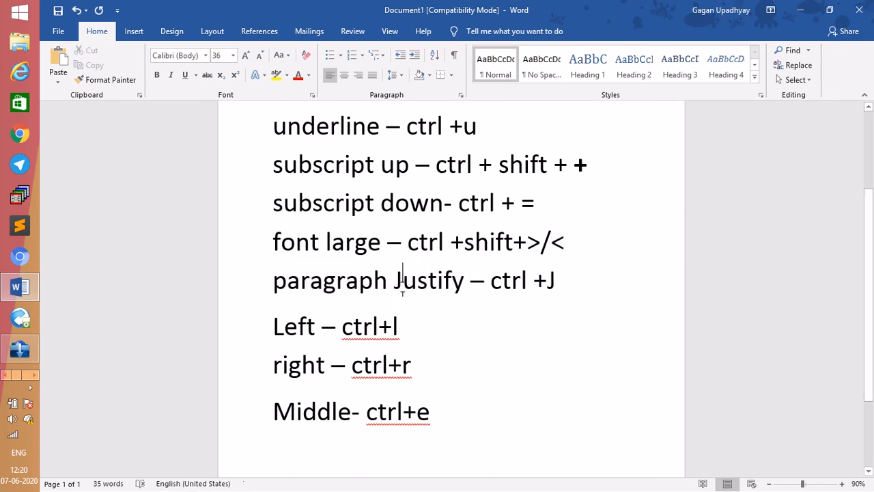
drag(533, 295, 567, 294)
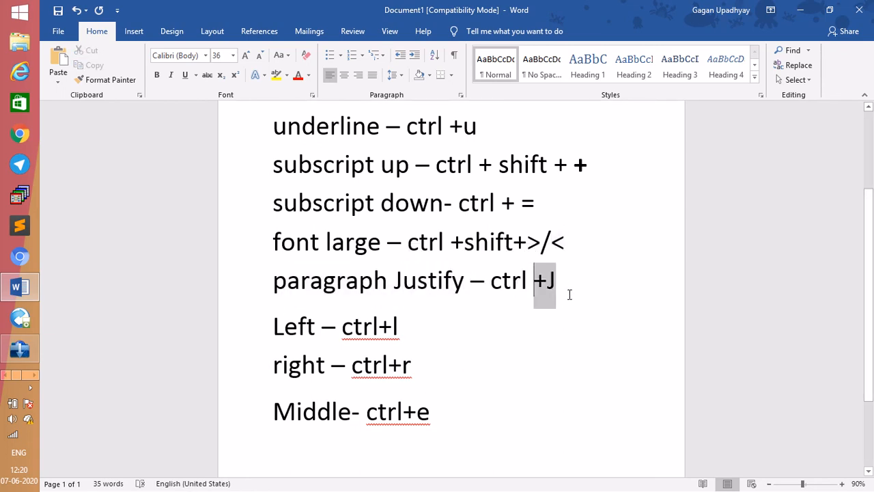
click(301, 341)
click(423, 331)
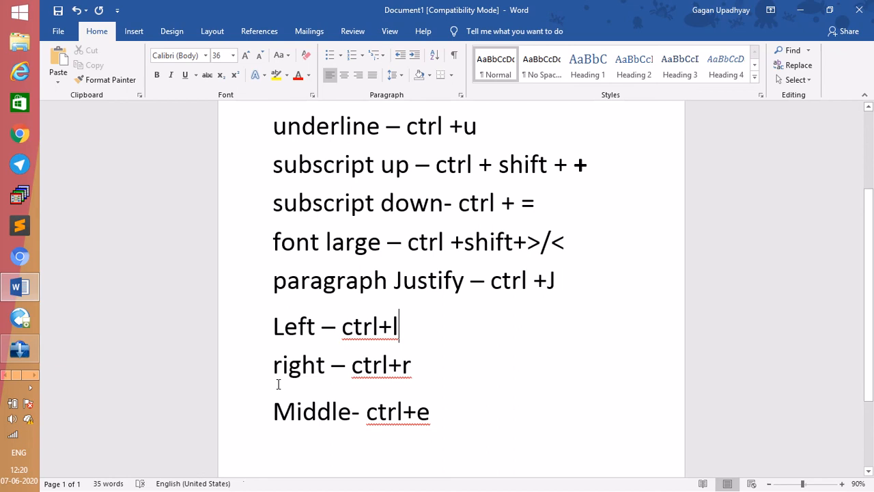
drag(301, 383, 315, 384)
click(417, 389)
drag(441, 403, 352, 413)
click(454, 356)
scroll(464, 325, up, 2)
scroll(463, 326, up, 1)
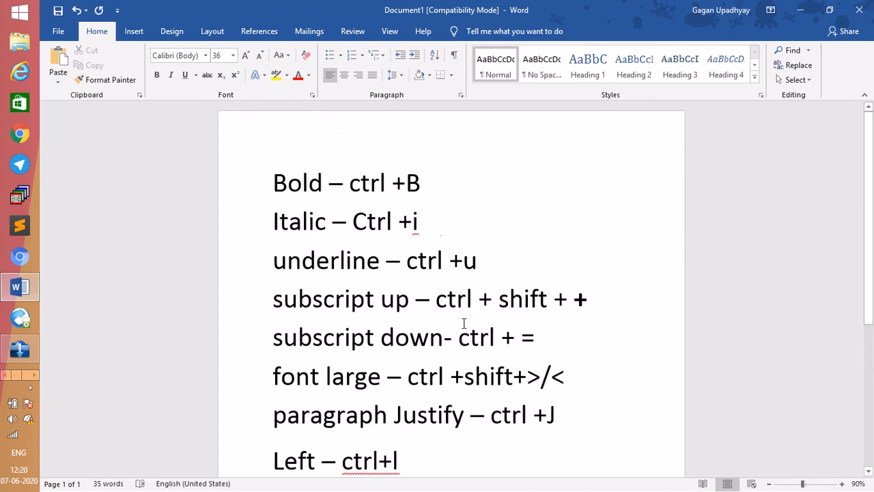
scroll(458, 322, down, 2)
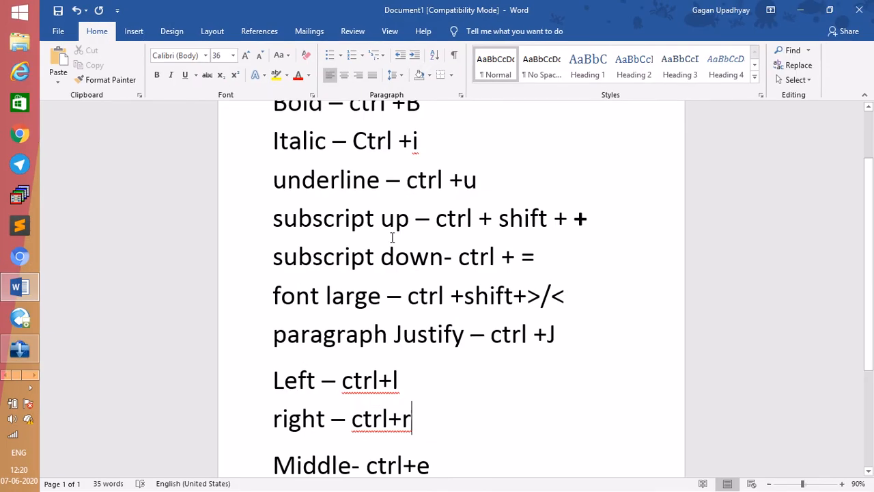
scroll(396, 121, up, 2)
scroll(396, 123, down, 5)
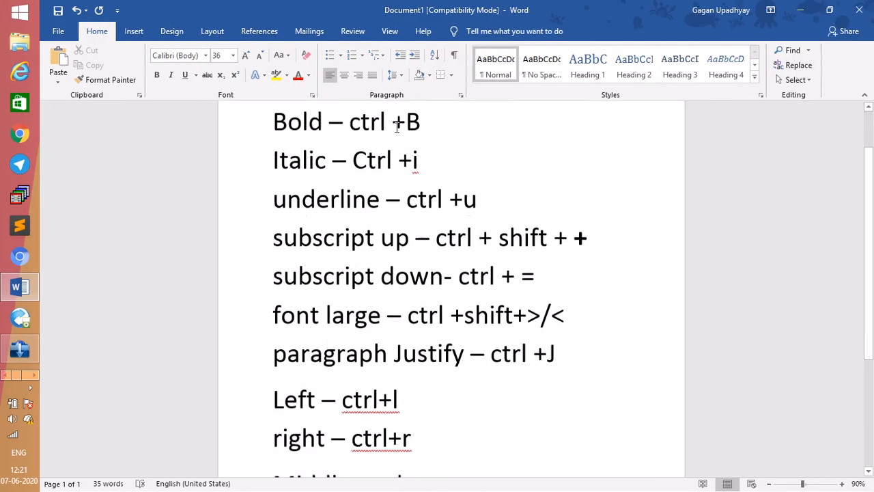
scroll(396, 127, up, 2)
scroll(396, 127, down, 2)
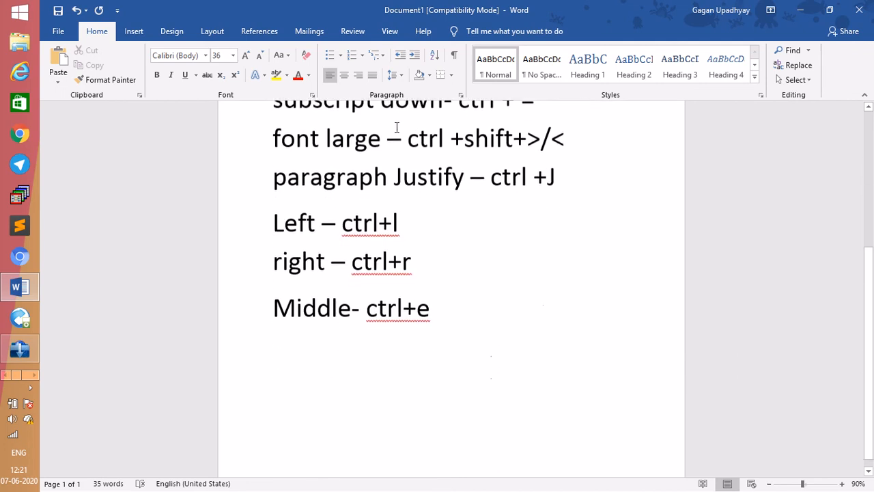
scroll(396, 127, up, 1)
scroll(397, 127, up, 1)
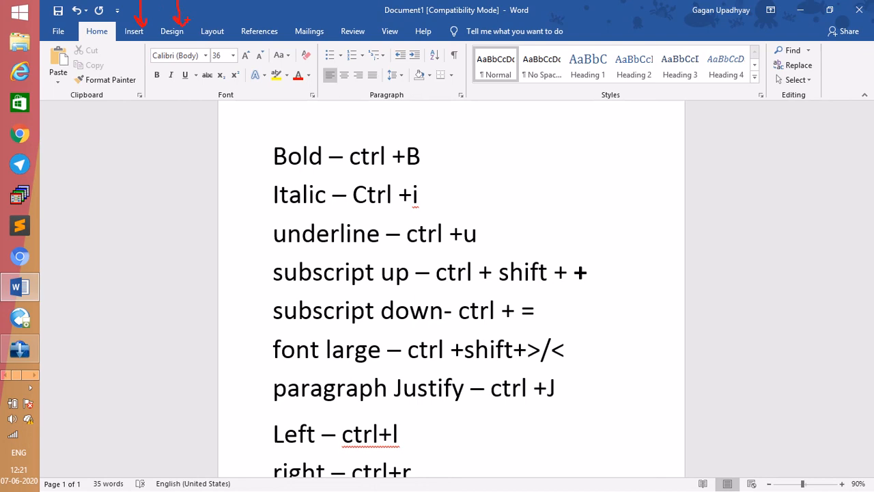
mouse_move(104, 36)
mouse_down()
mouse_move(124, 57)
mouse_move(140, 41)
mouse_up()
drag(104, 38, 109, 41)
mouse_move(434, 127)
mouse_down()
mouse_move(267, 127)
mouse_move(264, 371)
mouse_move(251, 458)
mouse_up()
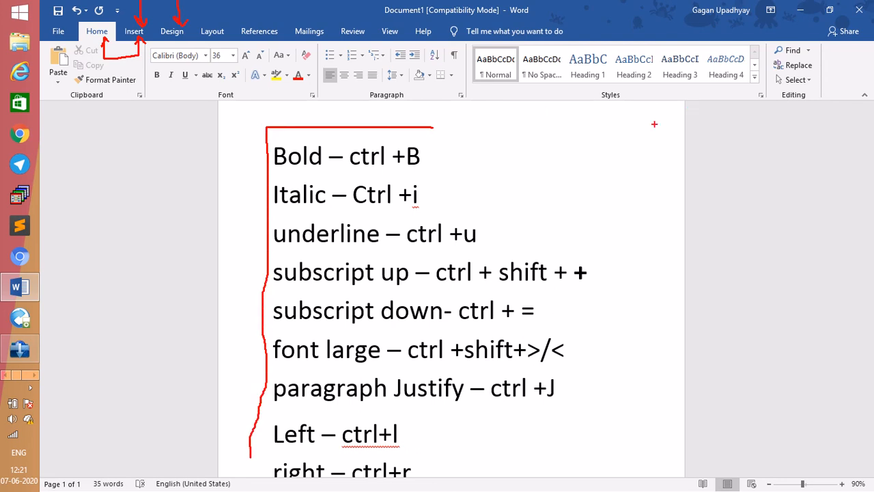
drag(620, 121, 604, 377)
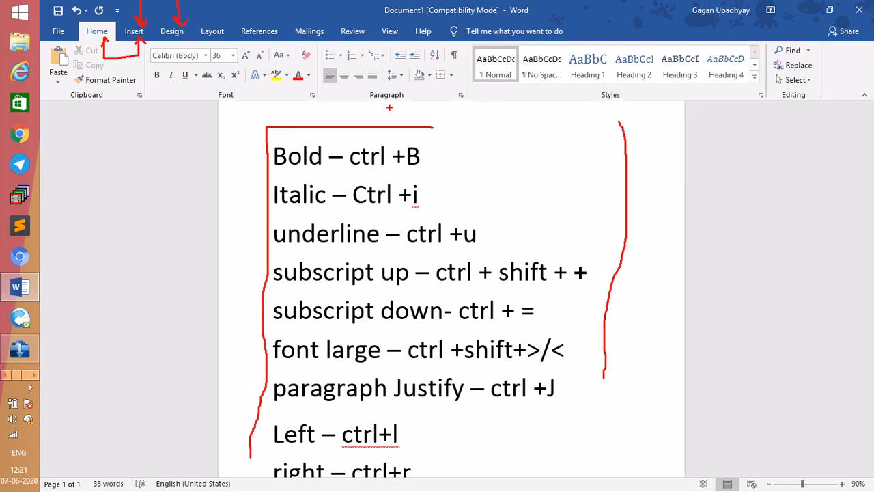
drag(430, 128, 639, 127)
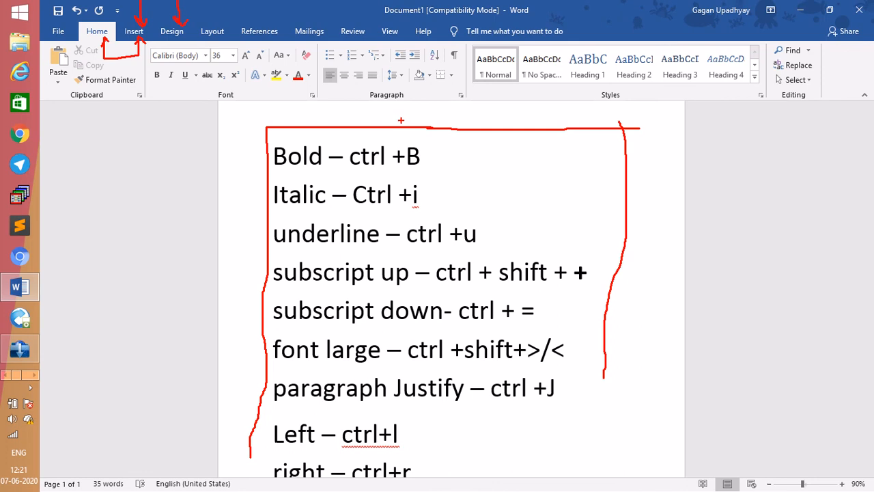
key(Escape)
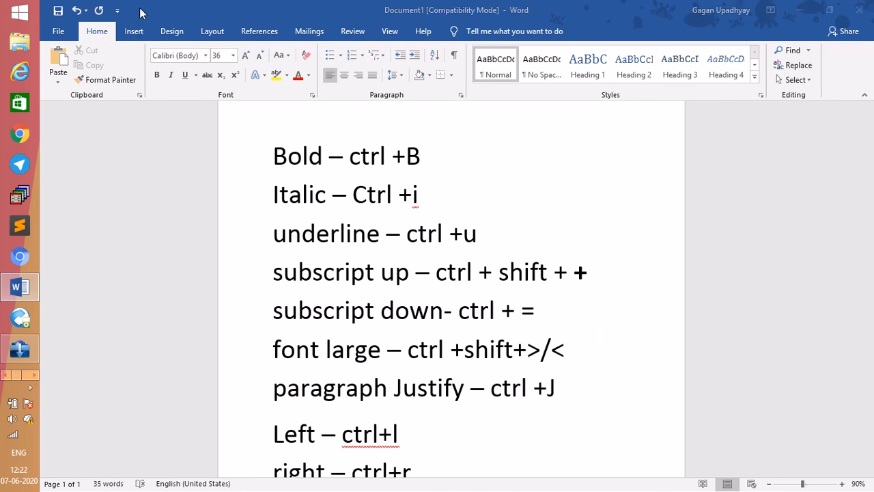